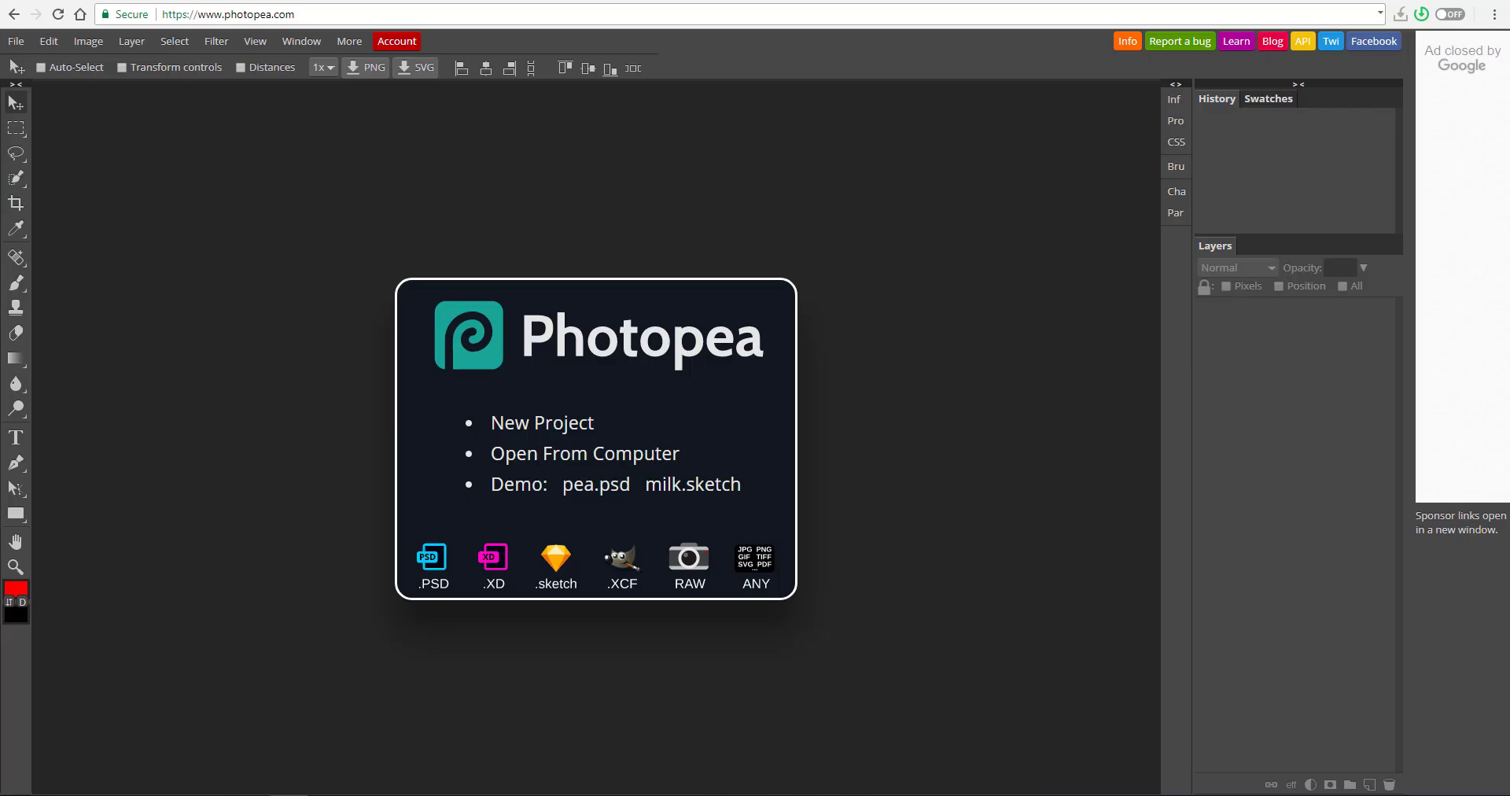
Step: Scroll up to show the 'Photopea: advanced image editor' introduction above the app
{"action": "scroll", "coordinate": [280, 275], "scroll_direction": "up", "scroll_amount": 5}
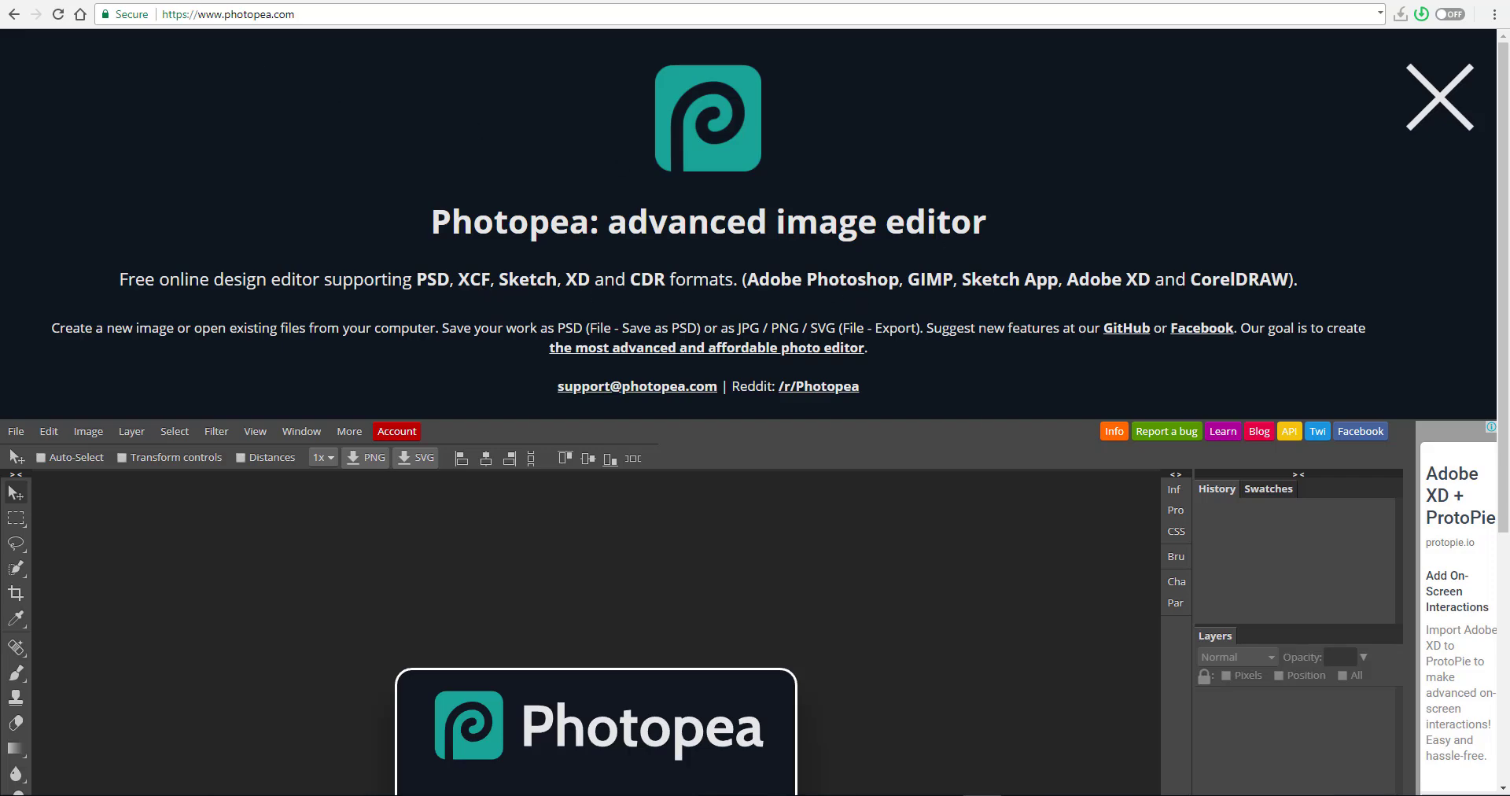
Step: Close the site introduction header and start a New Project
{"action": "left_click", "coordinate": [1439, 97]}
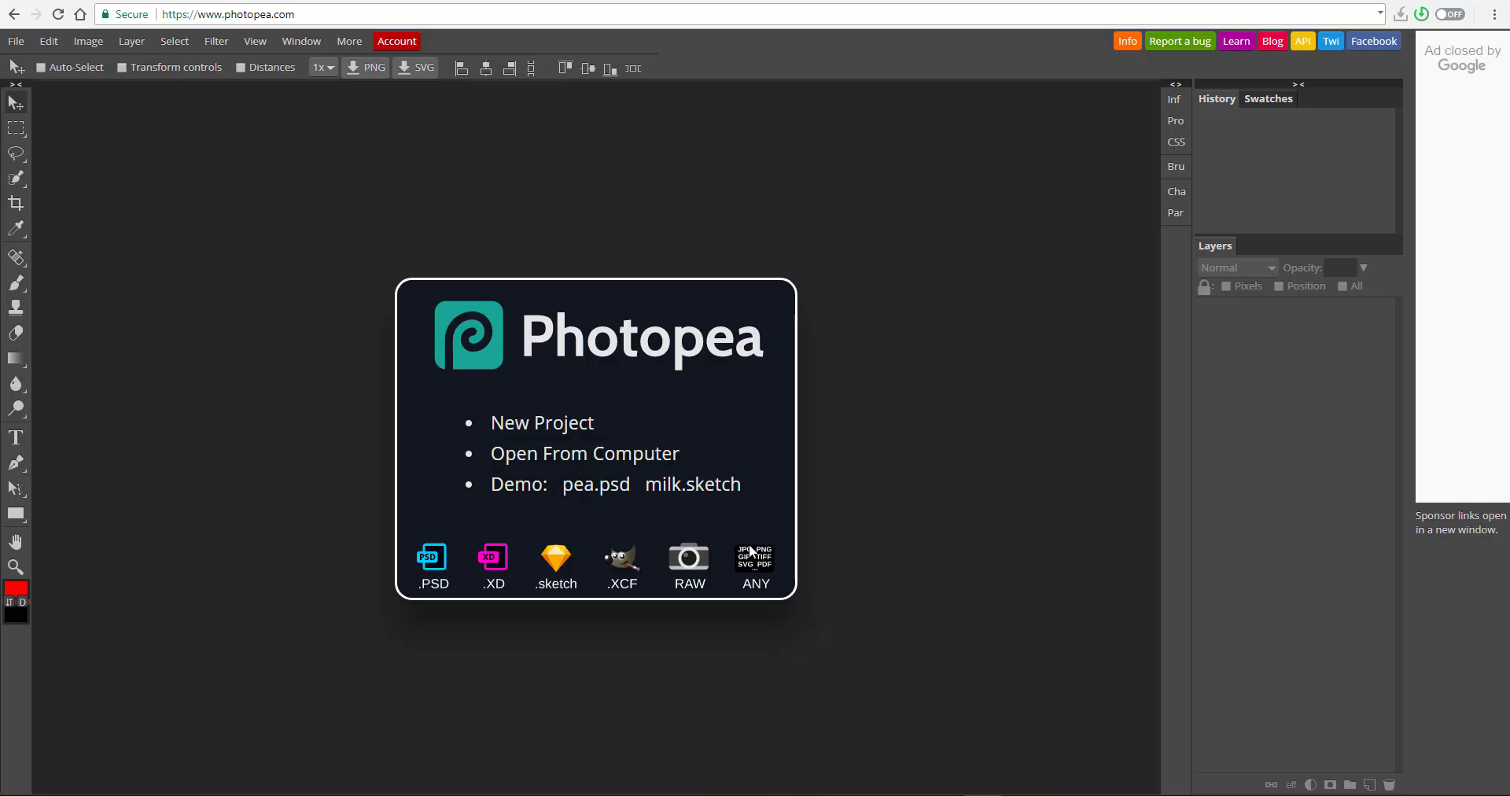
{"action": "left_click", "coordinate": [546, 423]}
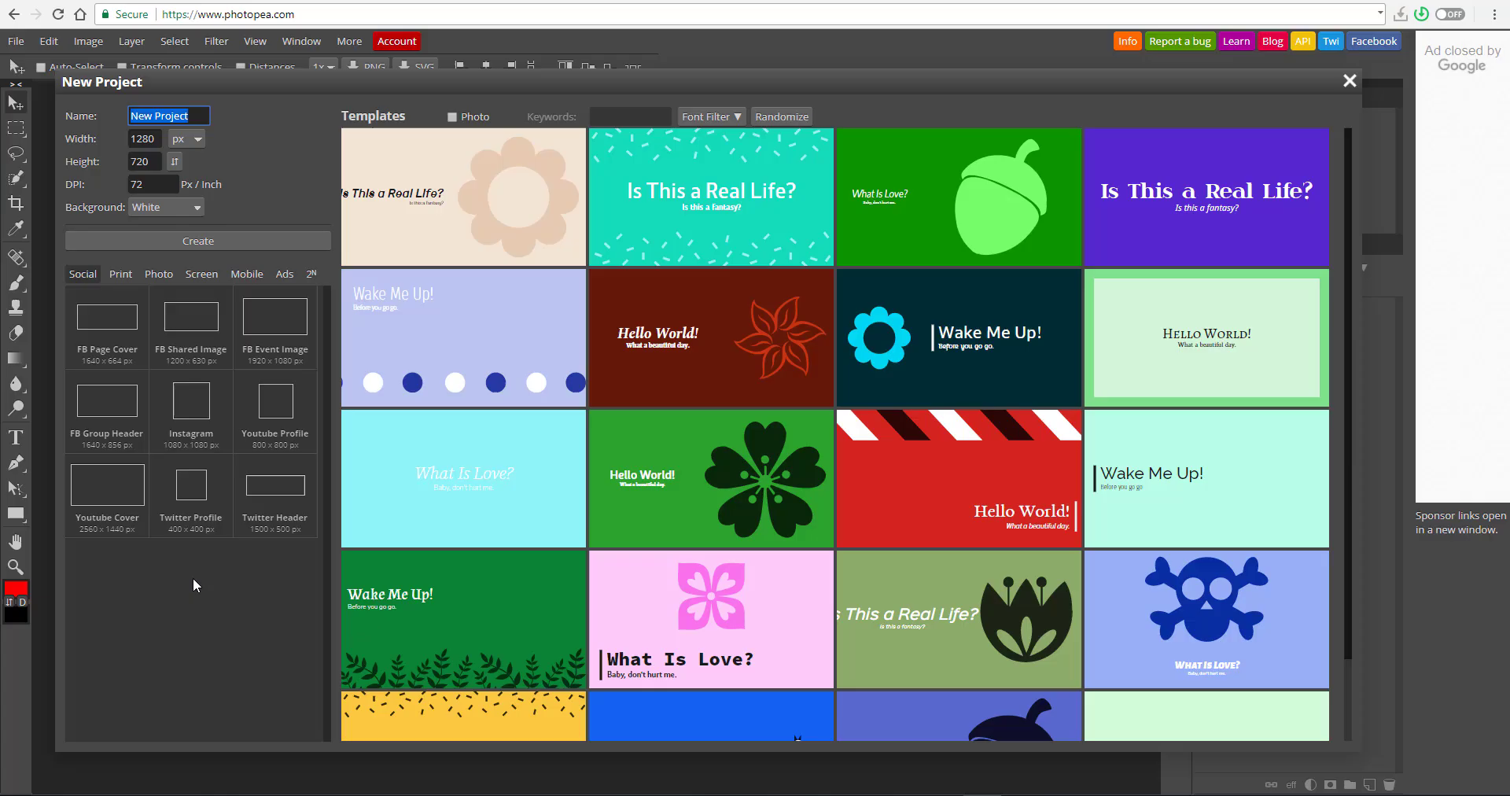
Step: Try the FB Group Header, Youtube Profile and Instagram sizes, then open the Wake Me Up! template
{"action": "left_click", "coordinate": [118, 421]}
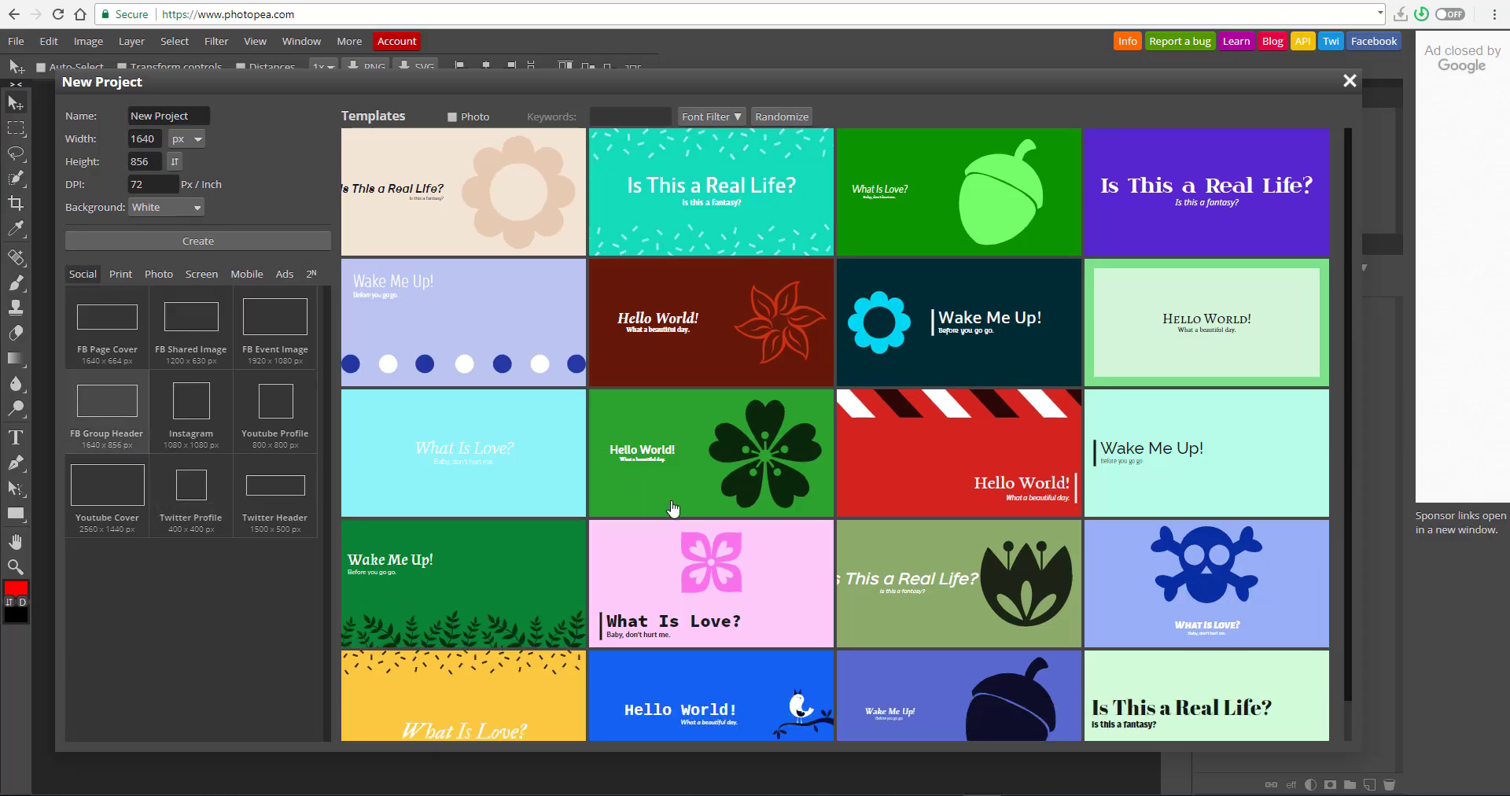
{"action": "left_click", "coordinate": [285, 415]}
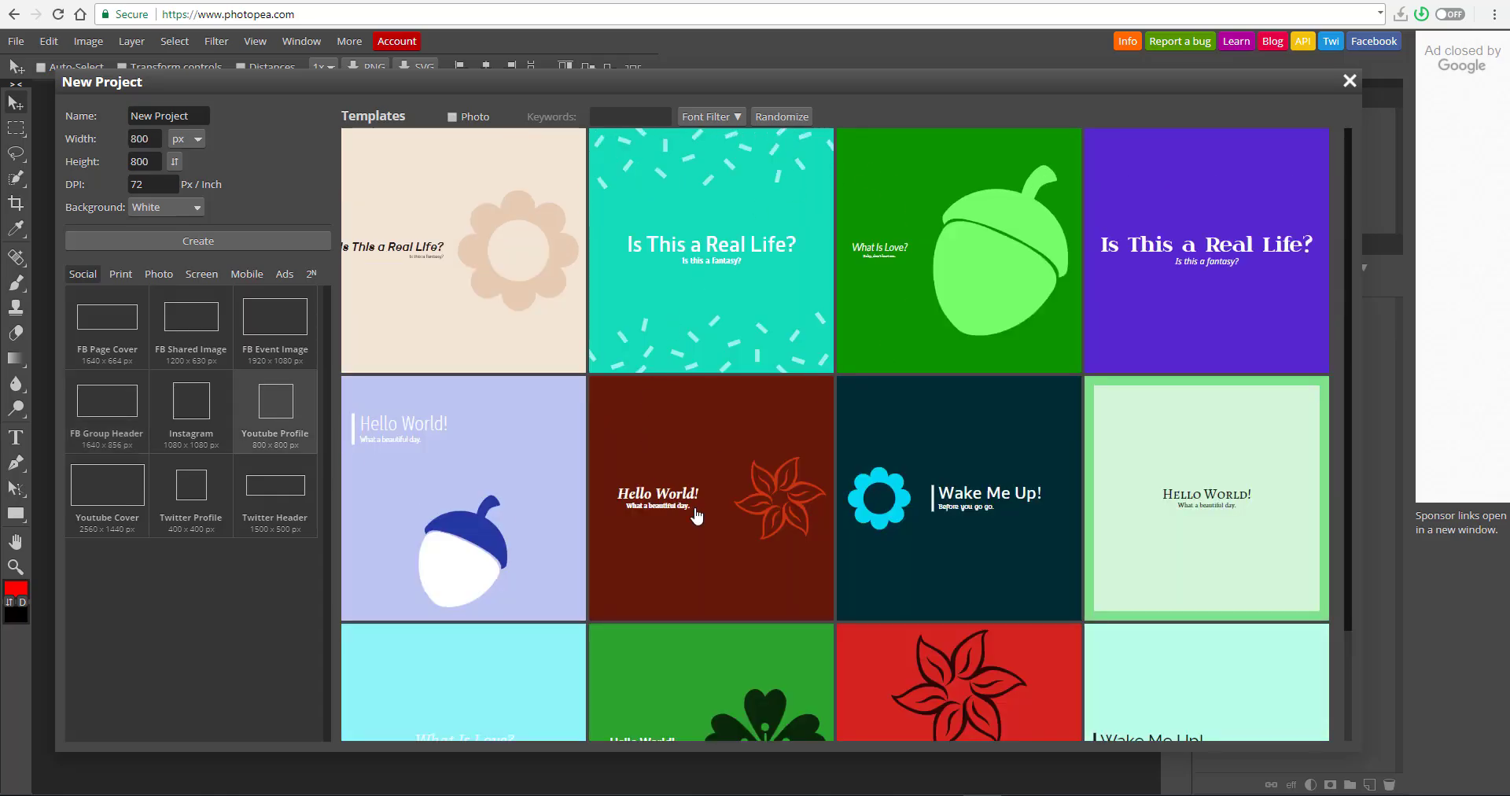
{"action": "left_click", "coordinate": [202, 430]}
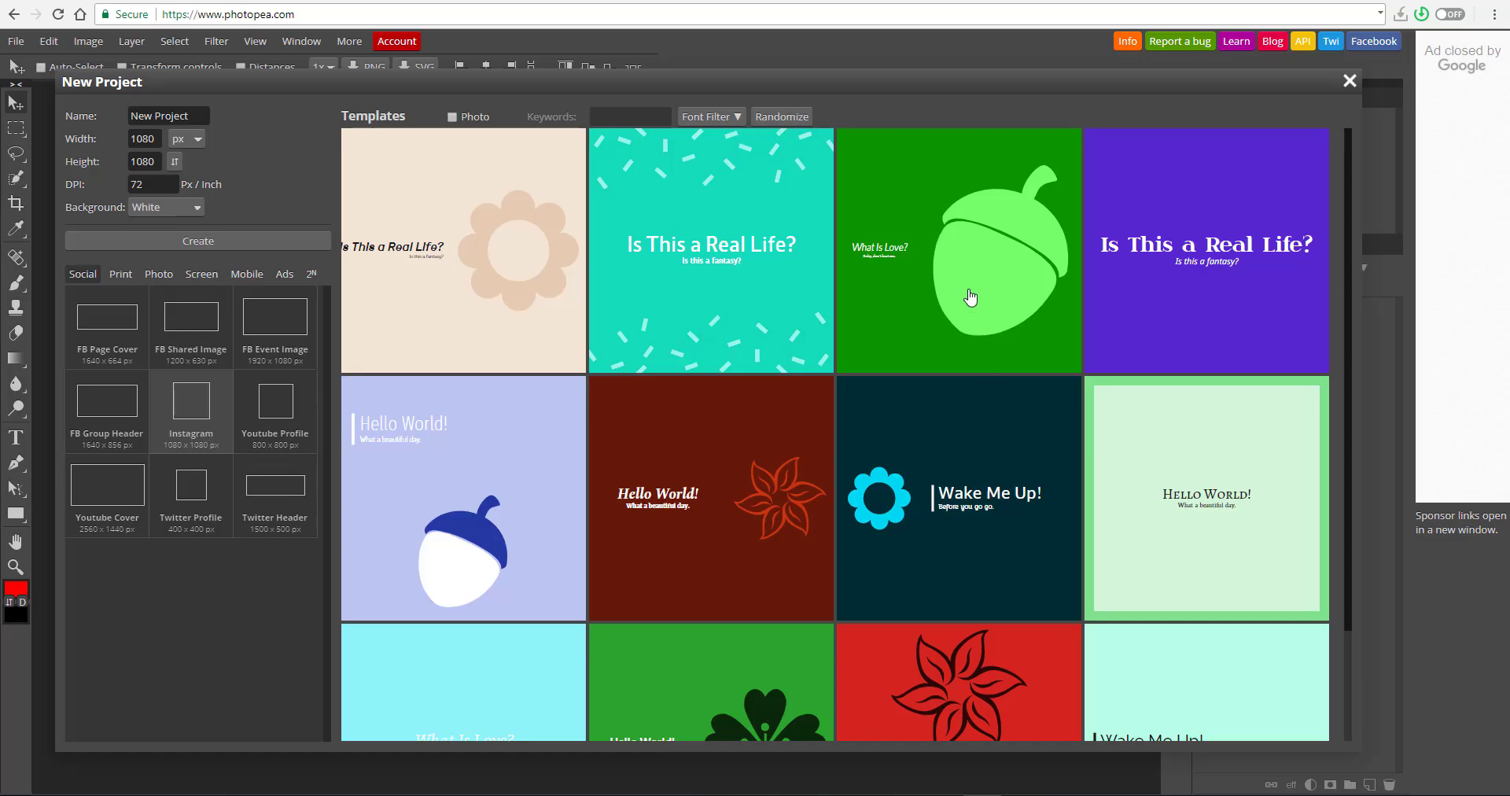
{"action": "left_click", "coordinate": [960, 497]}
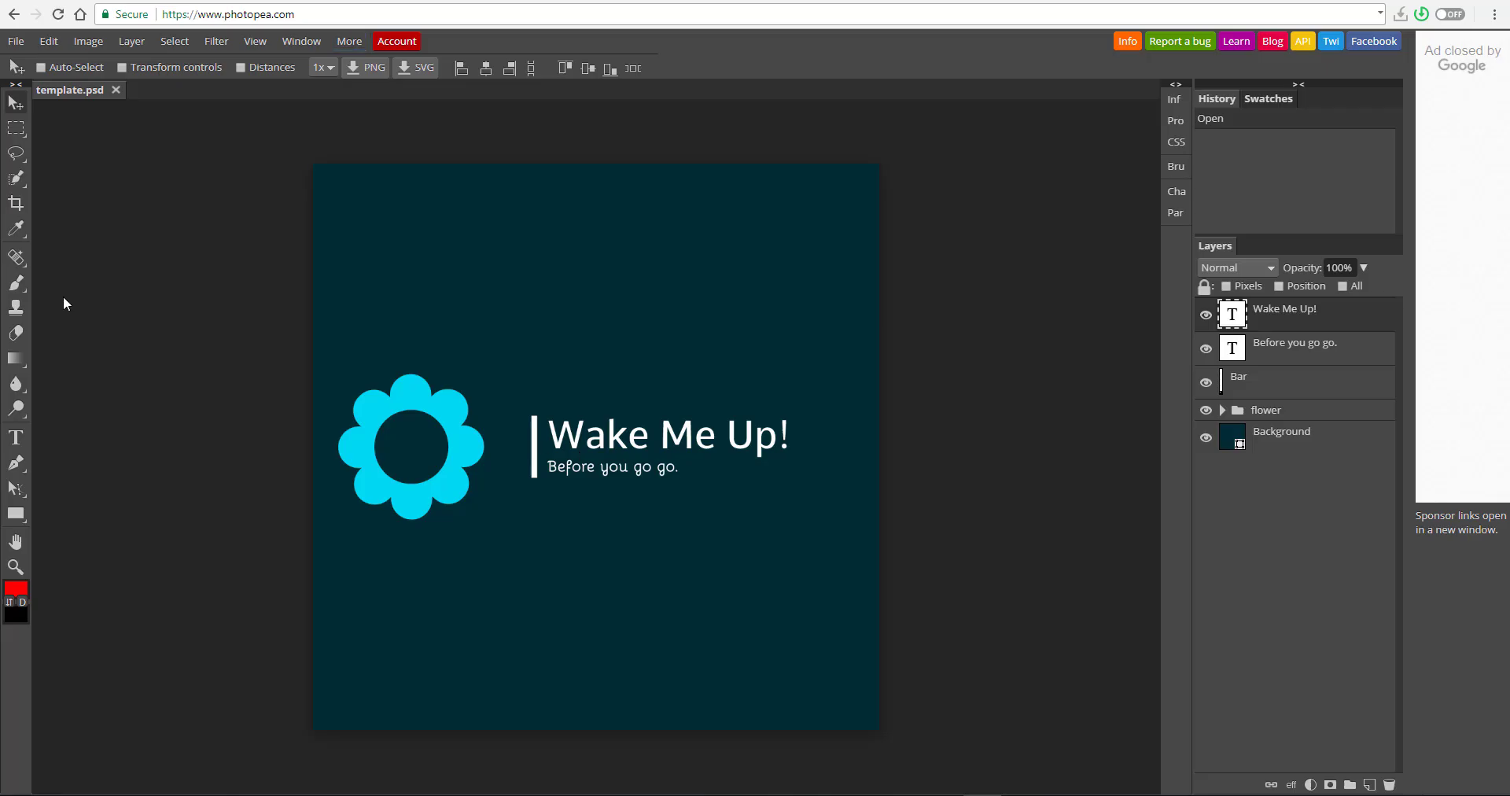
Step: Make 'Wake' in the title Bold and All Caps, and commit the text edit
{"action": "left_click", "coordinate": [17, 440]}
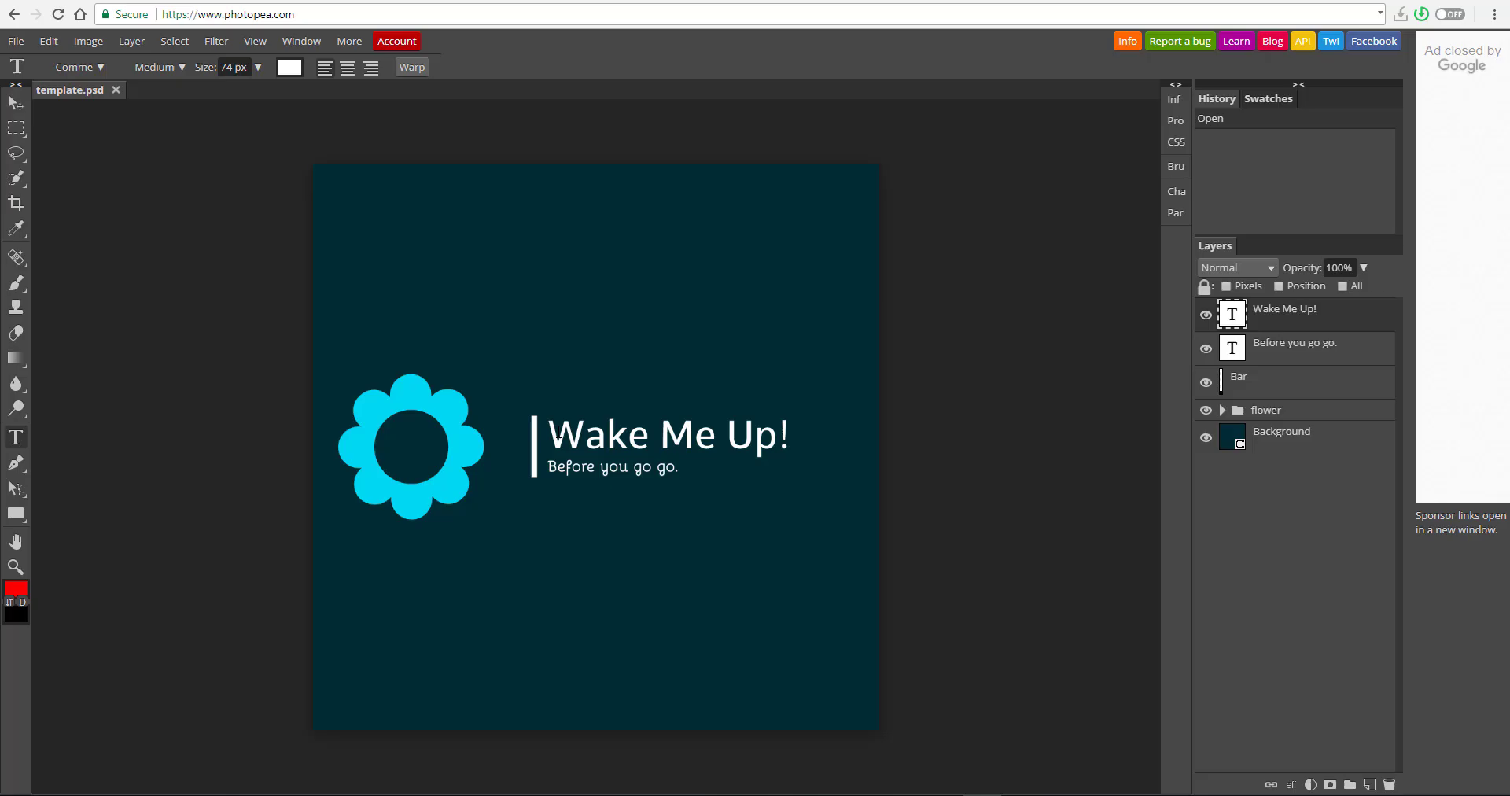
{"action": "left_click_drag", "start_coordinate": [546, 433], "coordinate": [650, 431]}
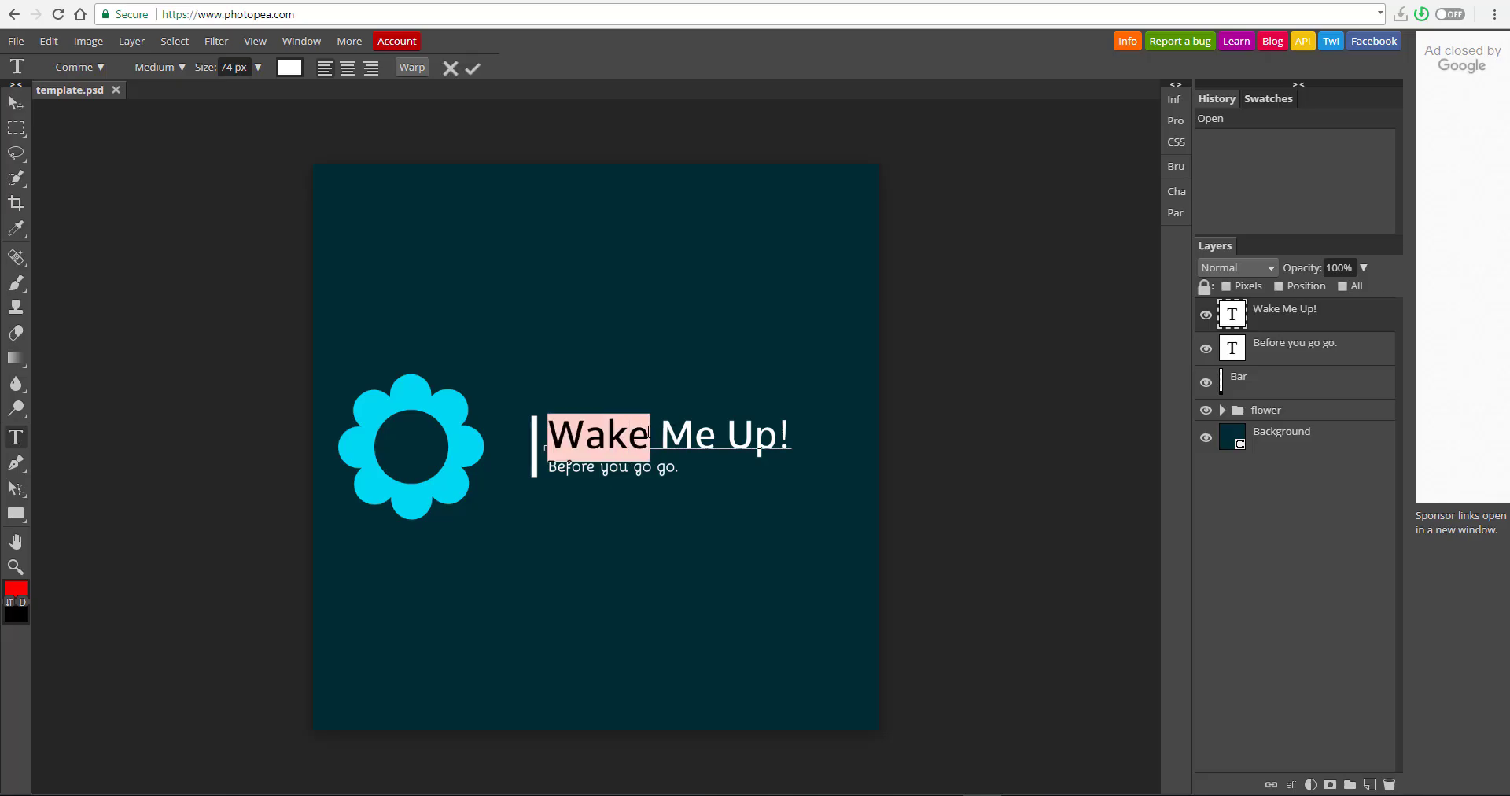
{"action": "left_click", "coordinate": [183, 67]}
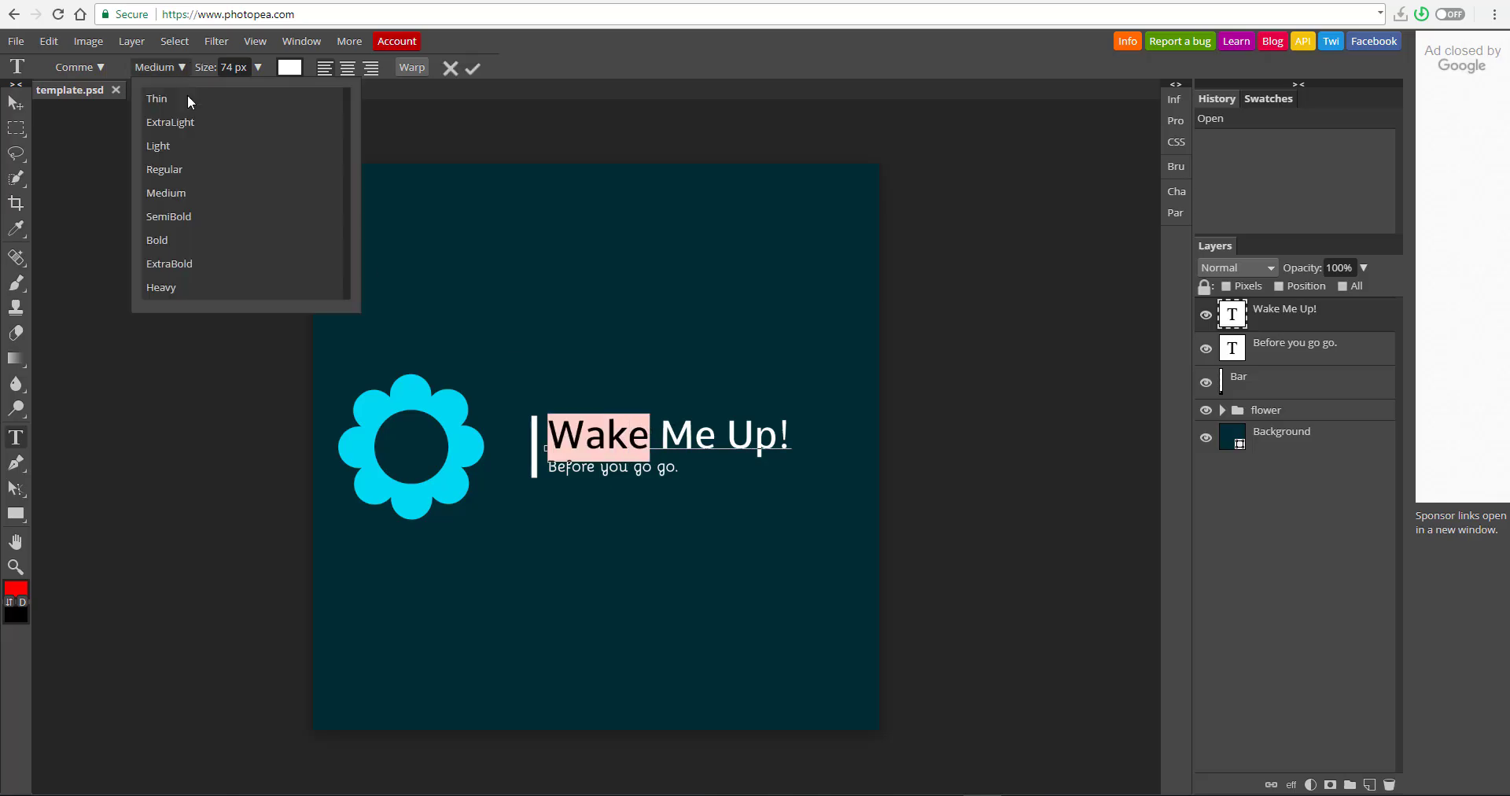
{"action": "left_click", "coordinate": [176, 241]}
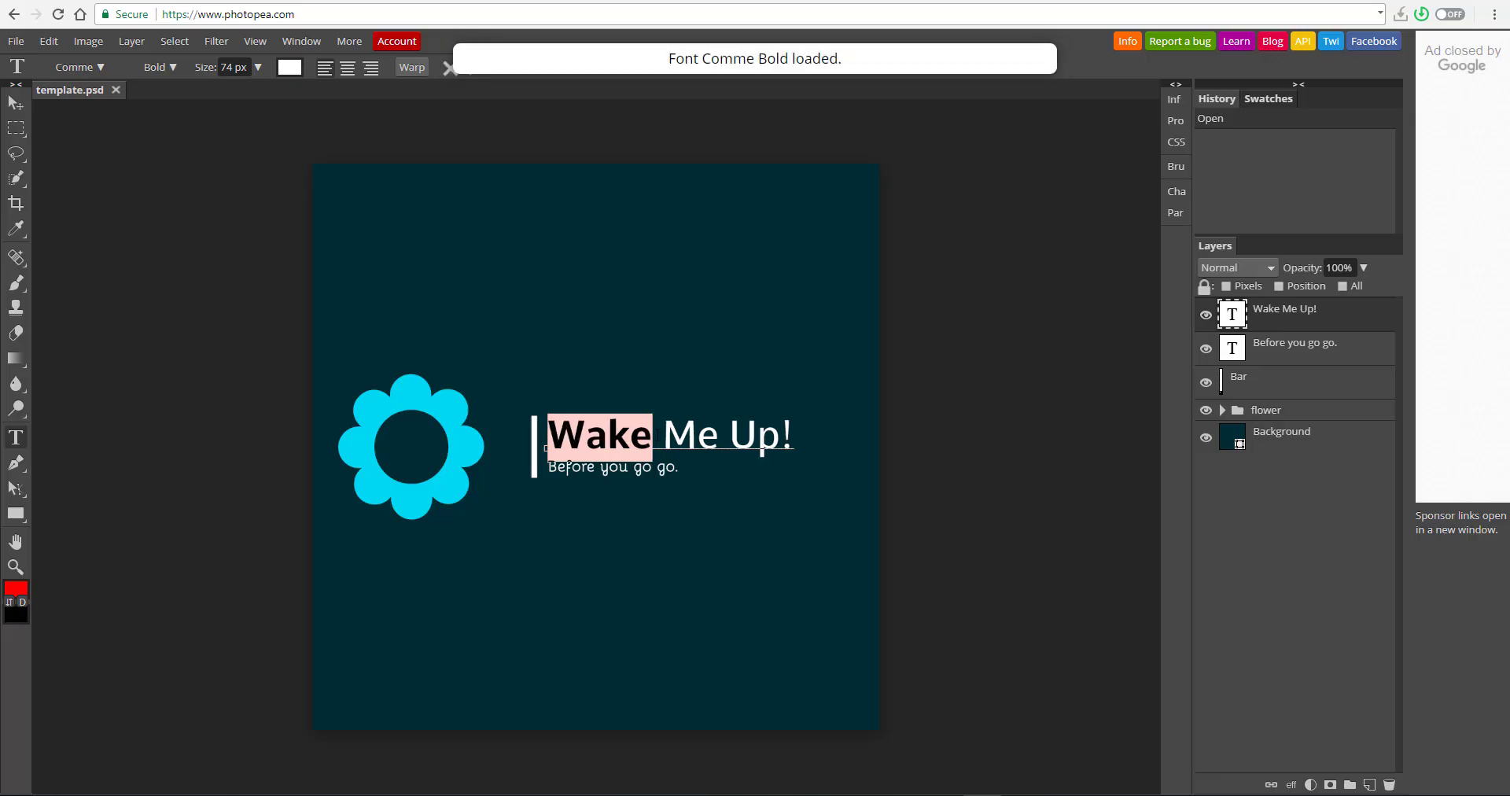
{"action": "left_click", "coordinate": [1174, 193]}
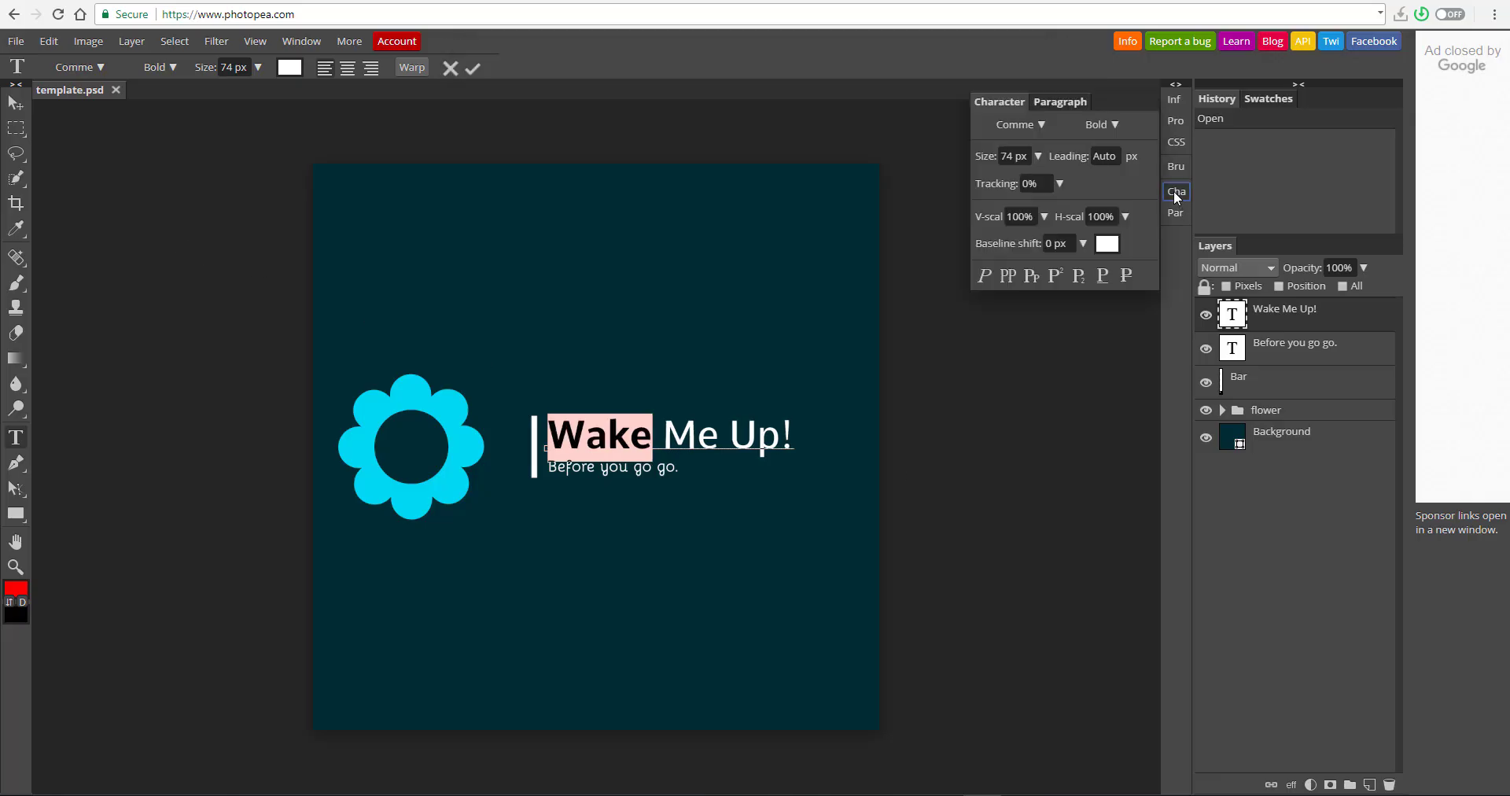
{"action": "left_click", "coordinate": [1005, 277]}
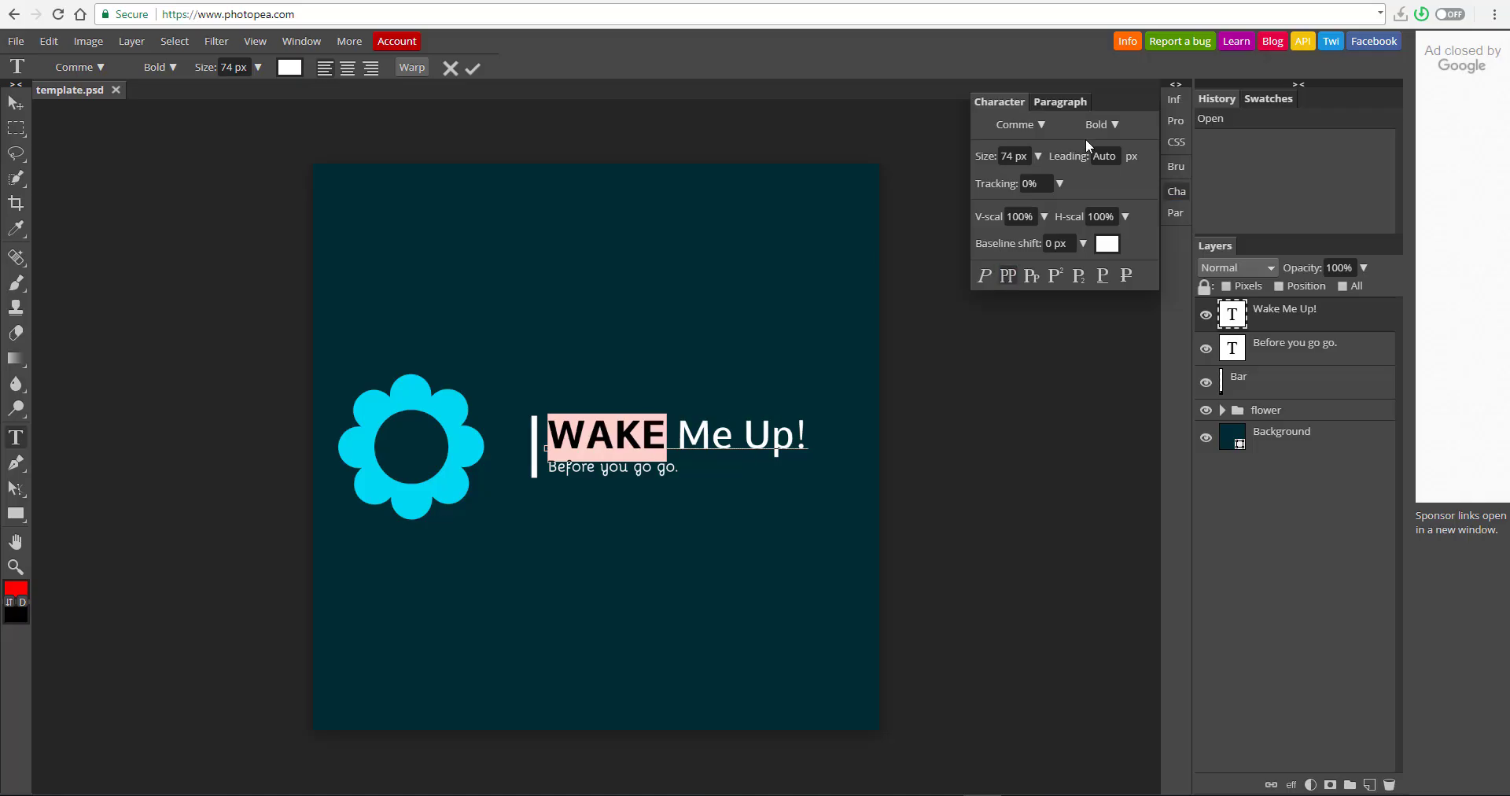
{"action": "left_click", "coordinate": [471, 68]}
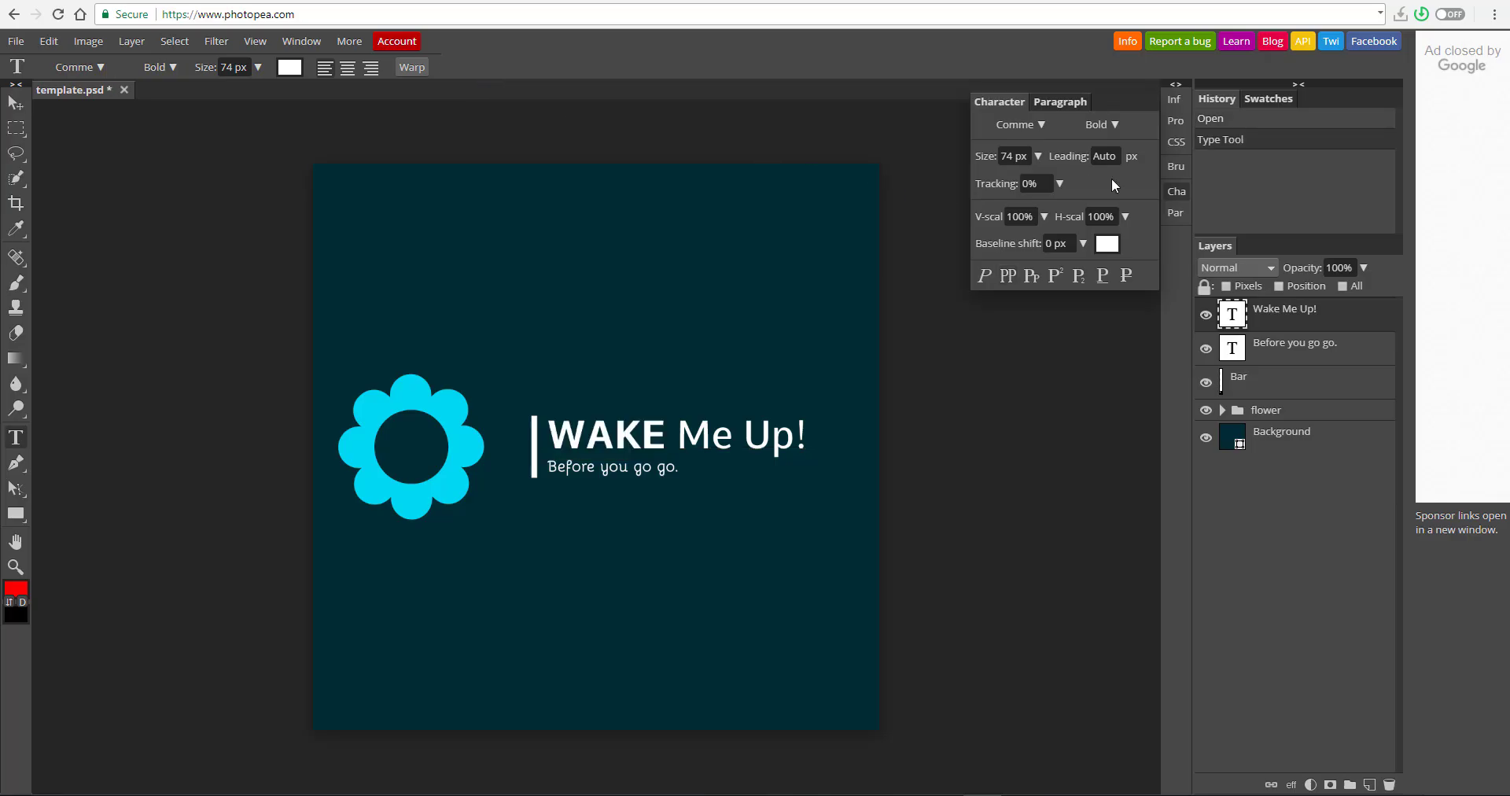
{"action": "left_click", "coordinate": [1174, 192]}
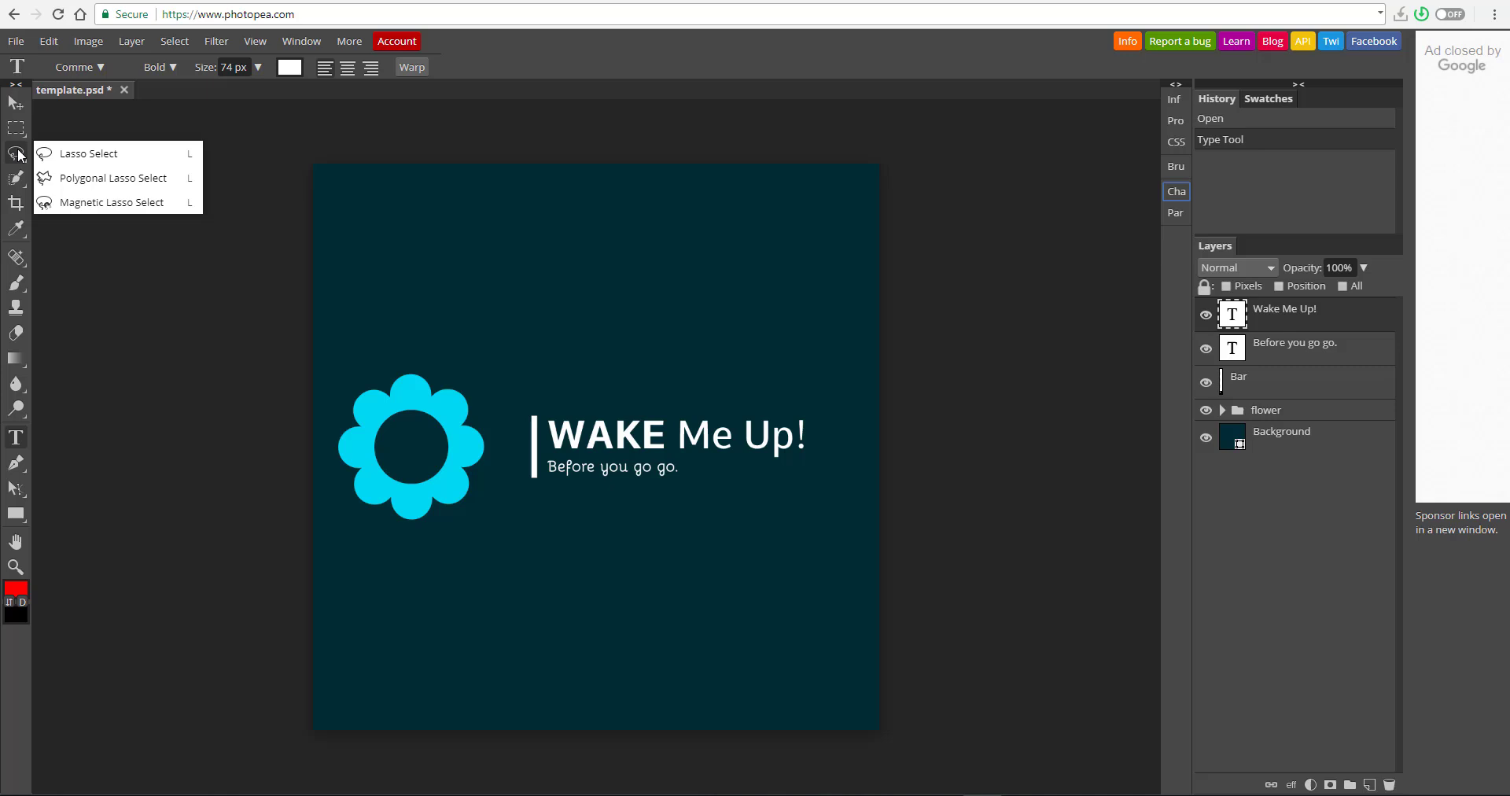
{"action": "mouse_move", "coordinate": [18, 261]}
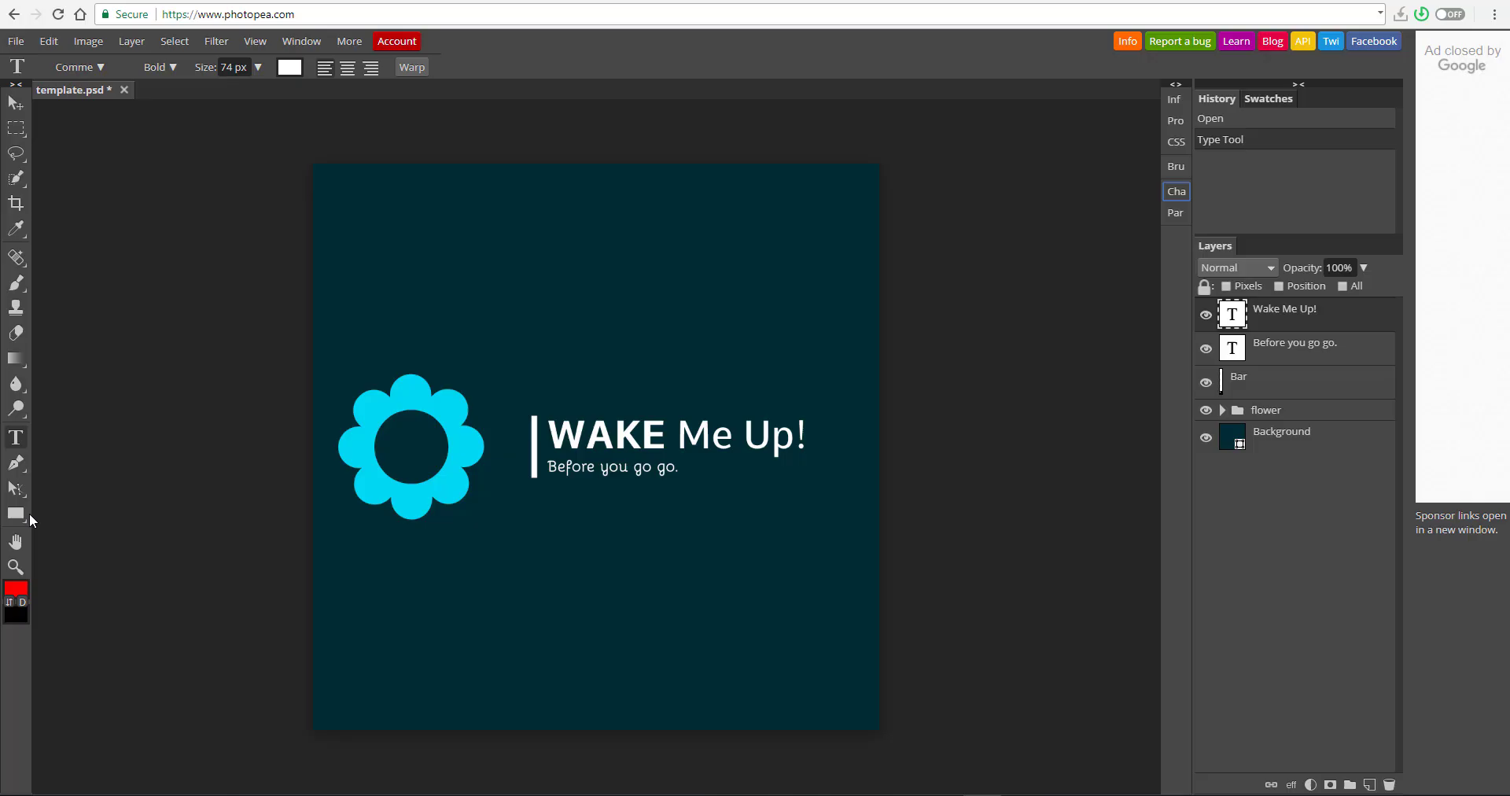
Step: Open CLARAI0.psd, the 'BEST FREE WEB BASED 3D SOFTWARE' thumbnail, from the computer
{"action": "left_click", "coordinate": [16, 103]}
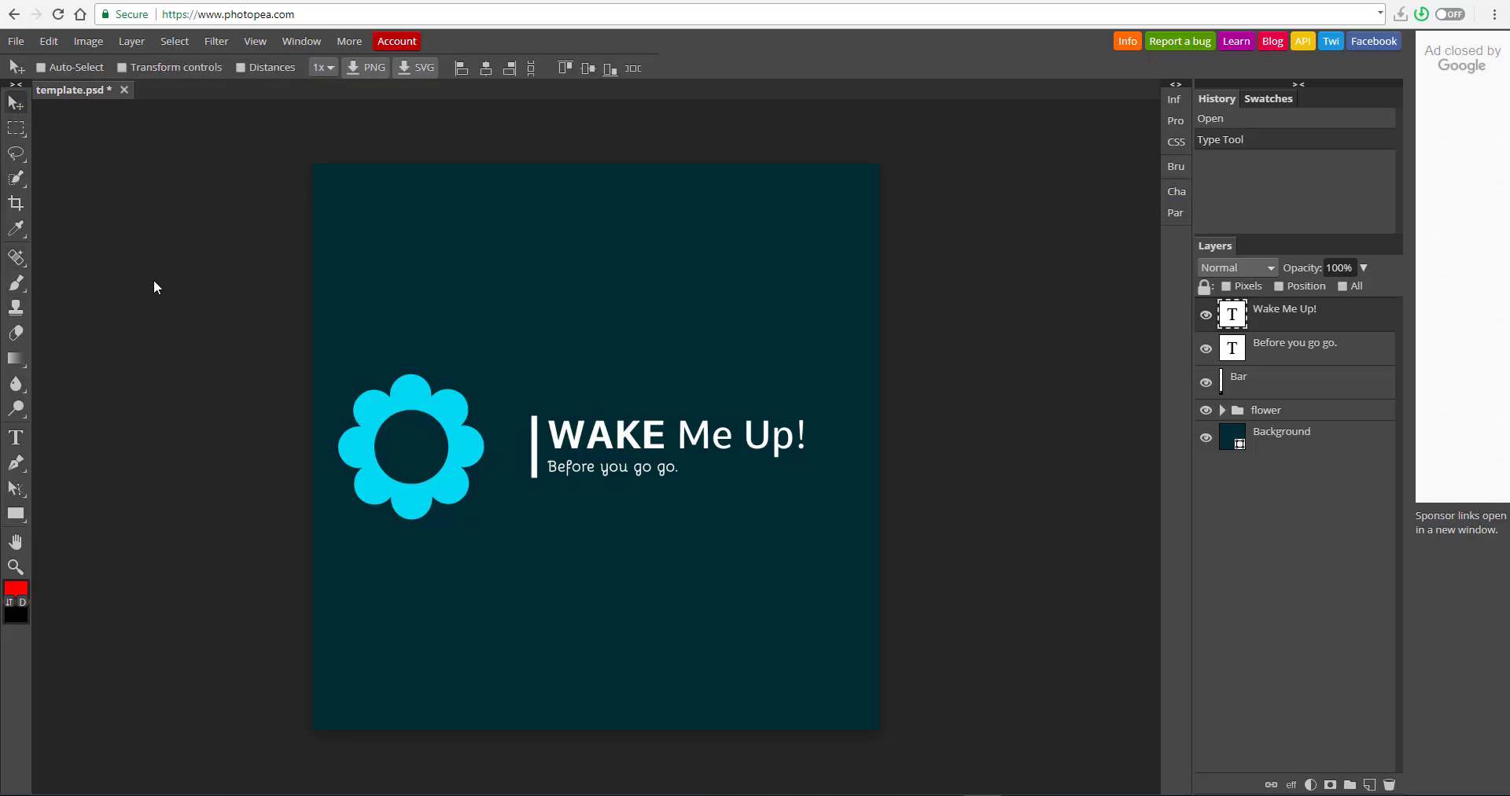
{"action": "left_click", "coordinate": [15, 45]}
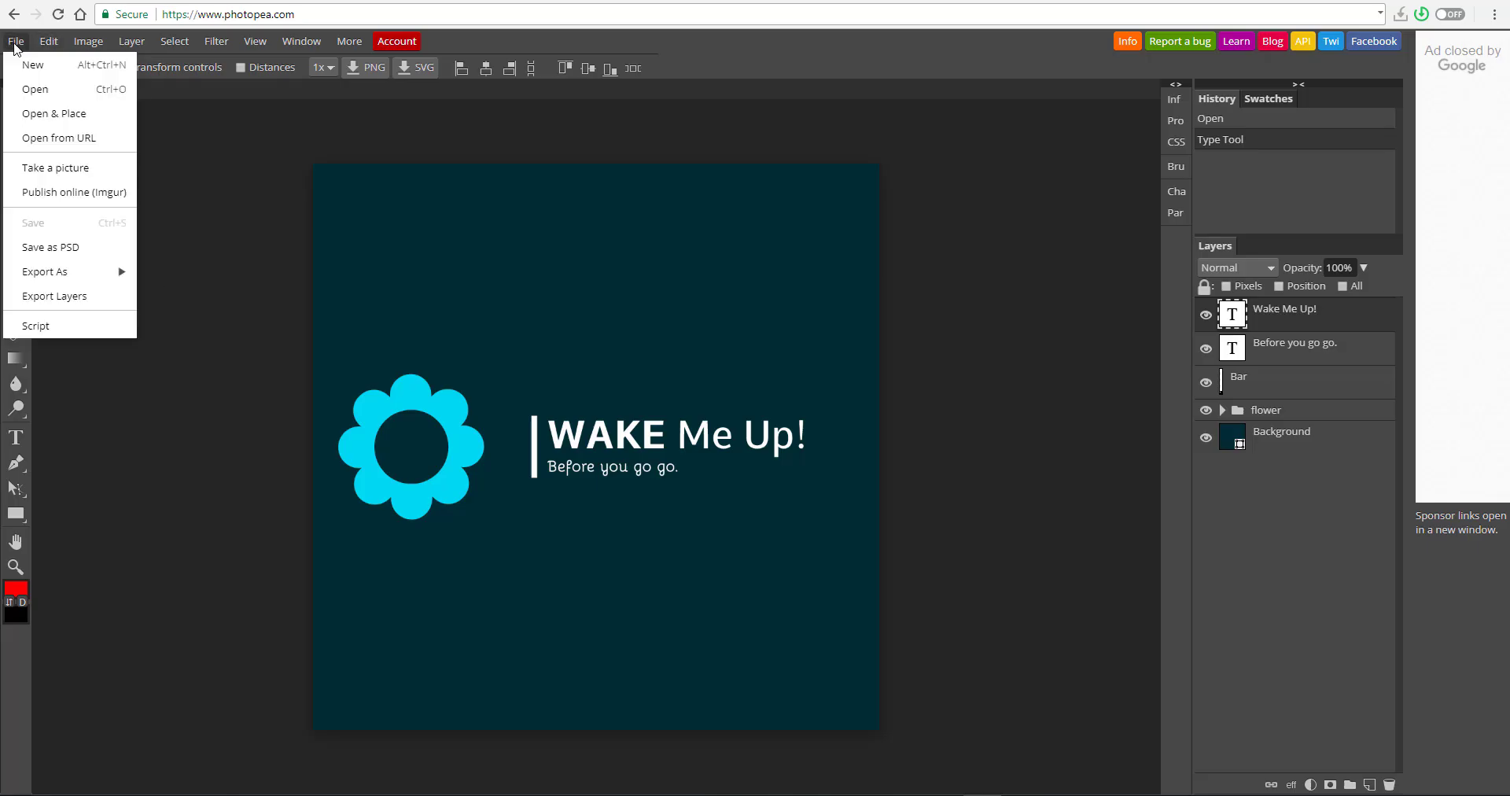
{"action": "left_click", "coordinate": [44, 94]}
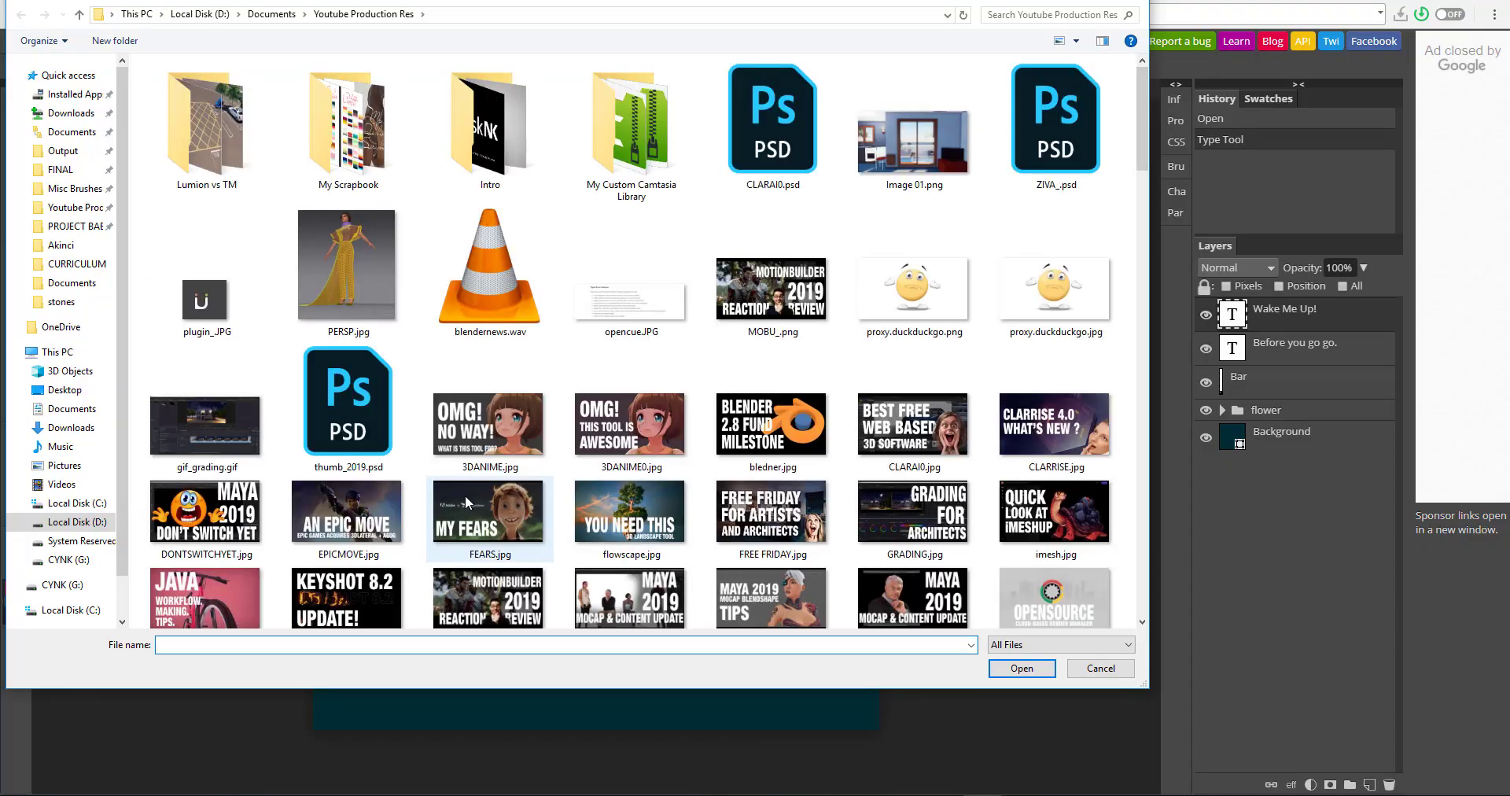
{"action": "double_click", "coordinate": [468, 503]}
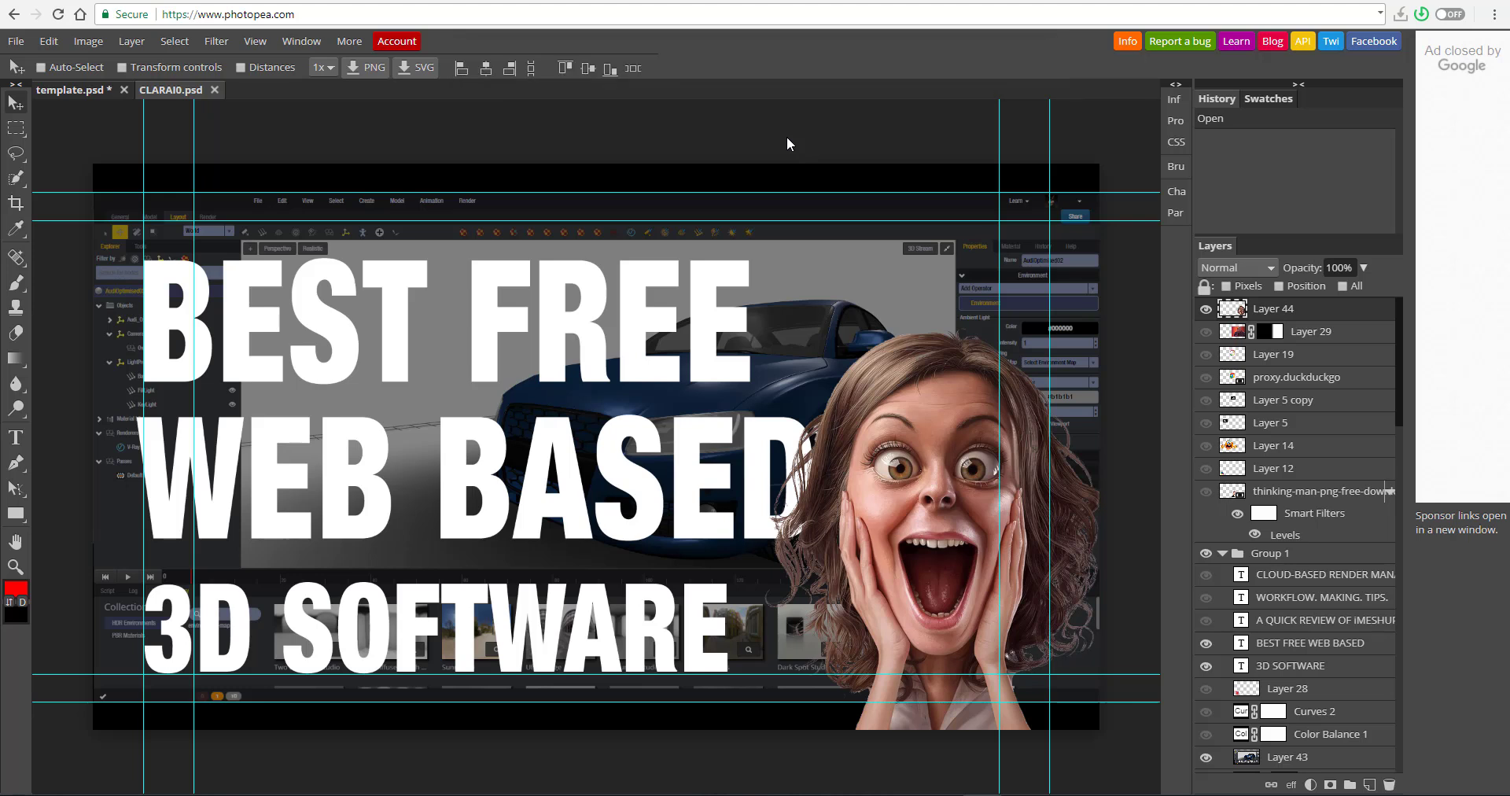
{"action": "left_click", "coordinate": [16, 437]}
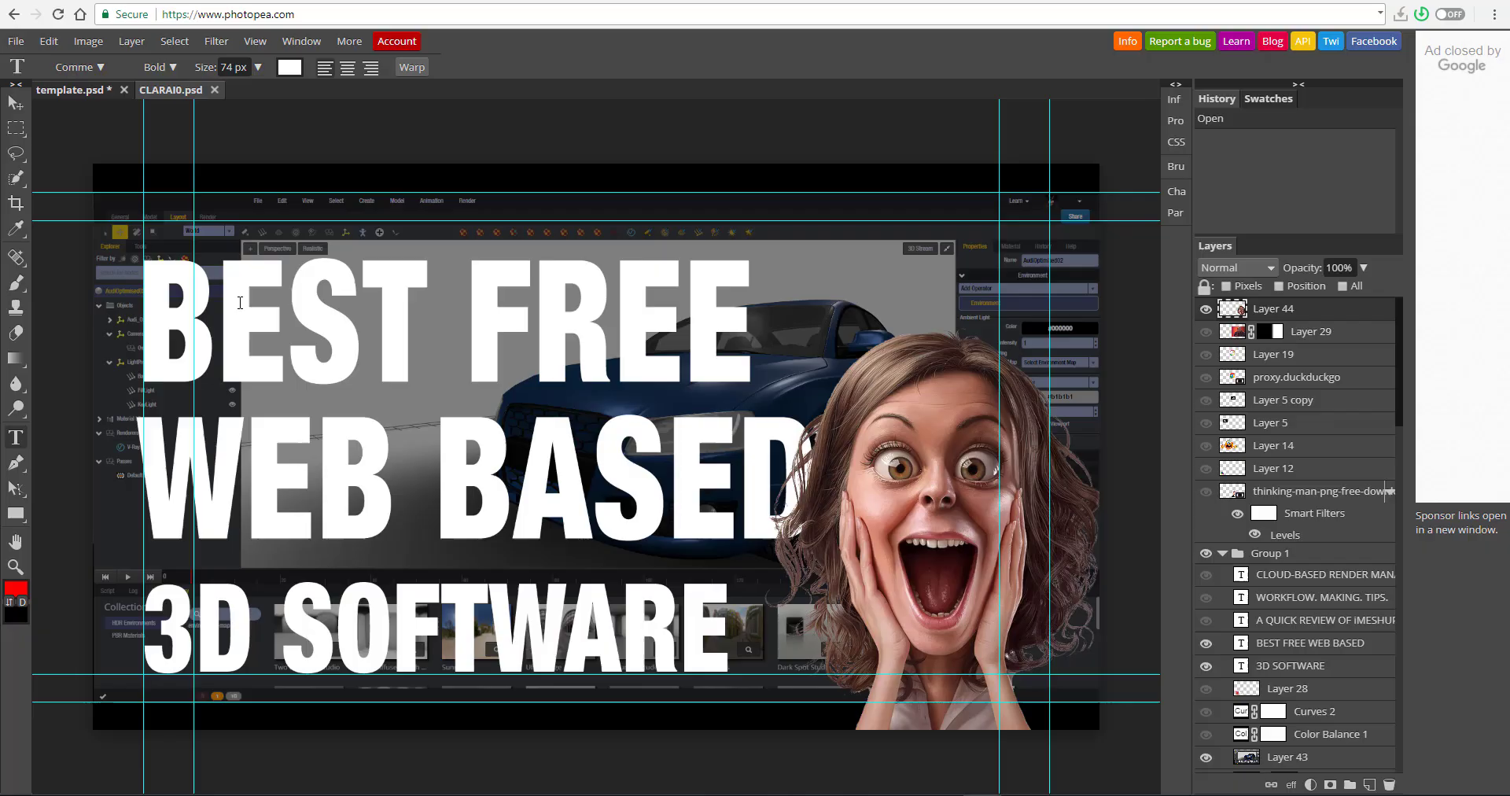
{"action": "left_click", "coordinate": [184, 300]}
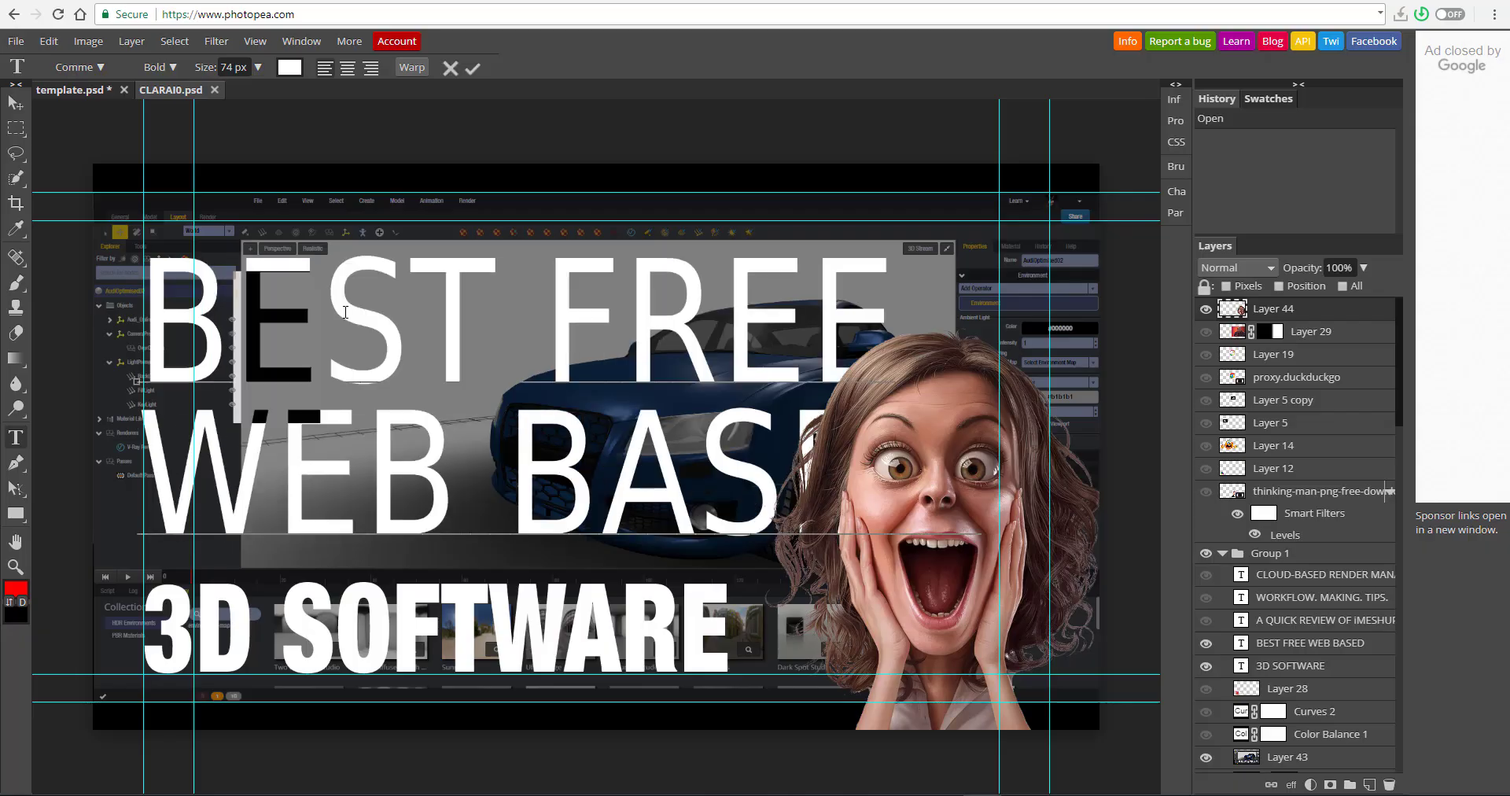
{"action": "left_click_drag", "start_coordinate": [847, 342], "coordinate": [476, 335]}
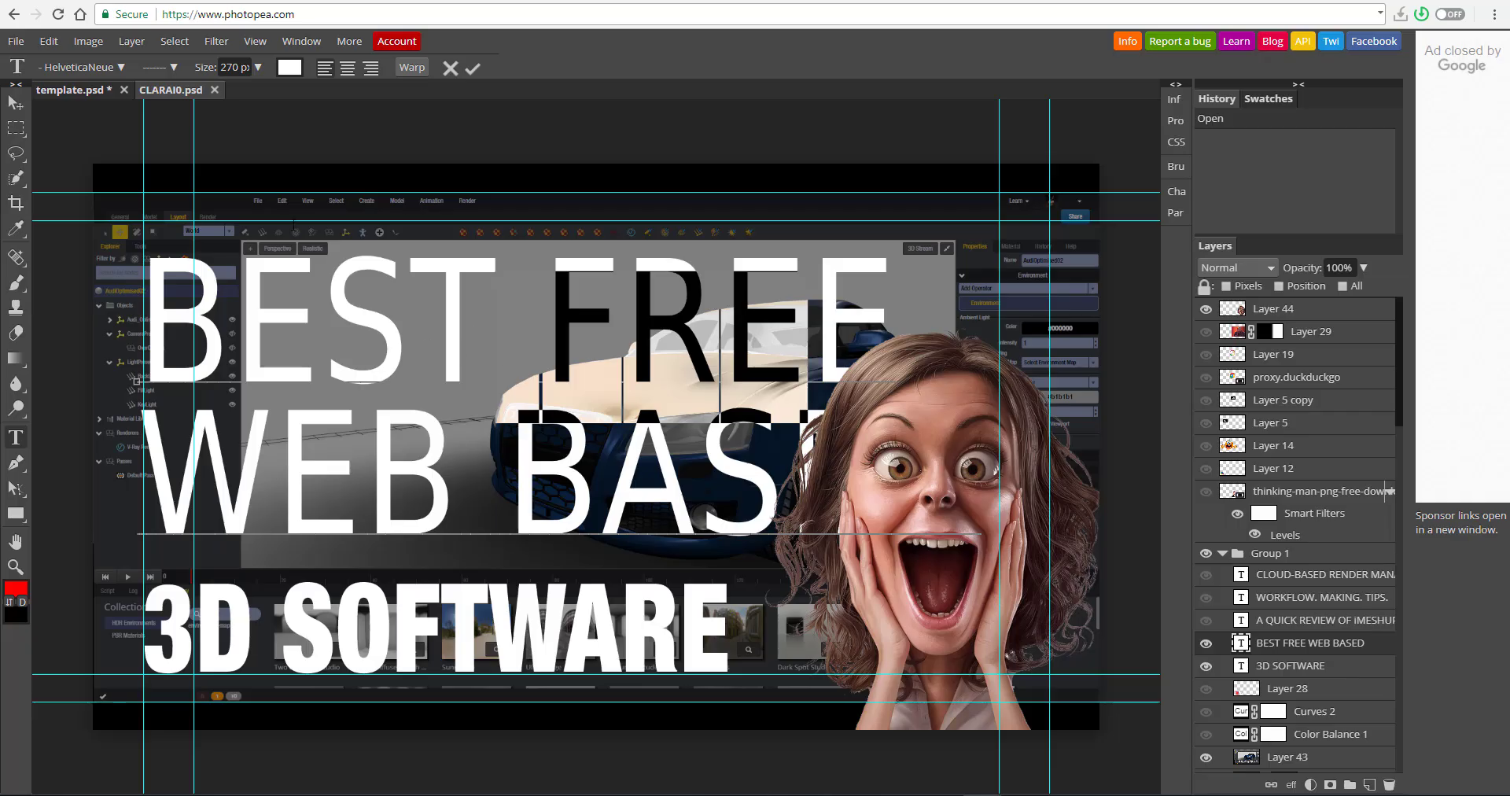
{"action": "right_click", "coordinate": [24, 122]}
{"action": "left_click", "coordinate": [16, 103]}
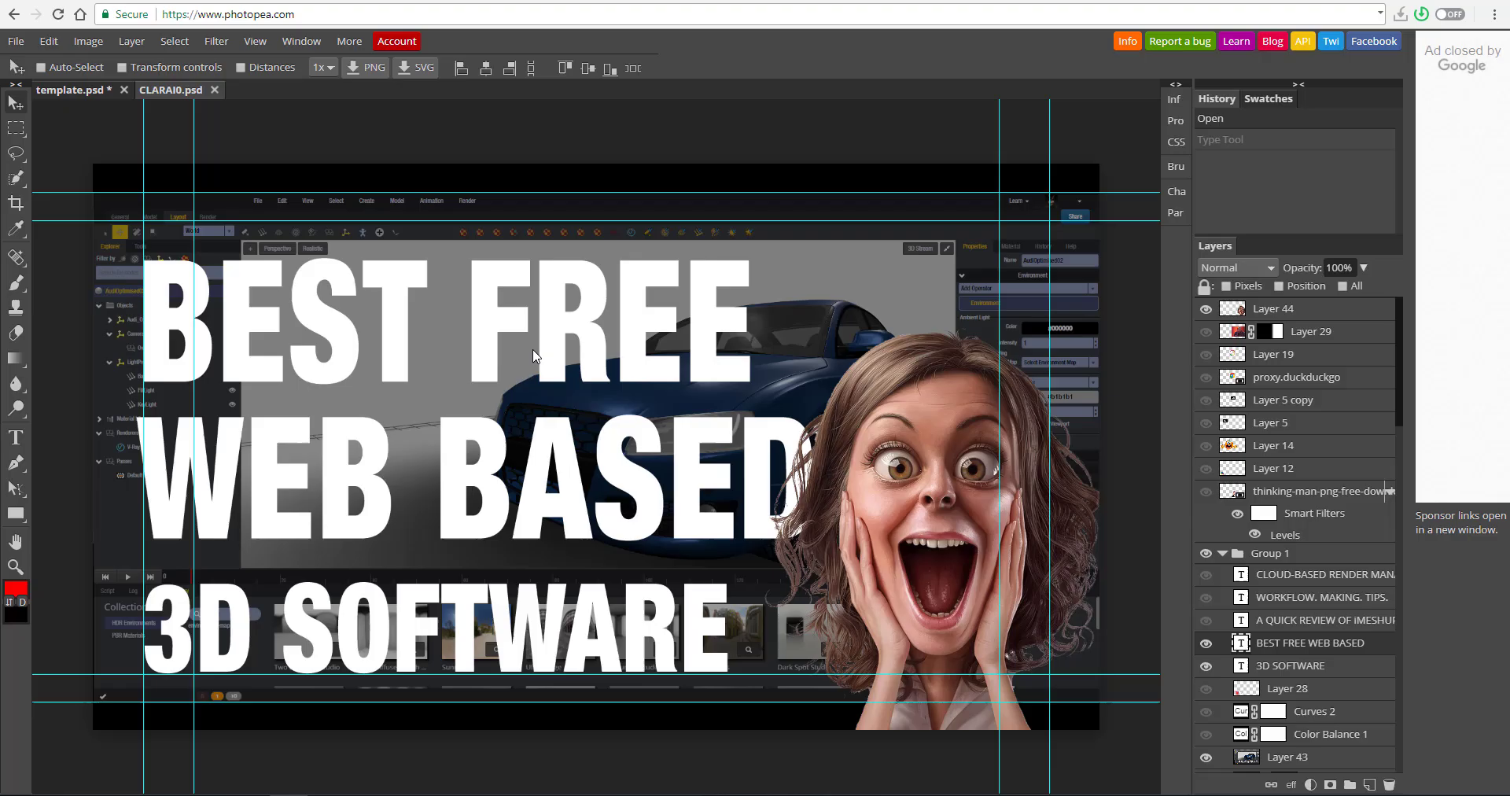
{"action": "key", "text": "t"}
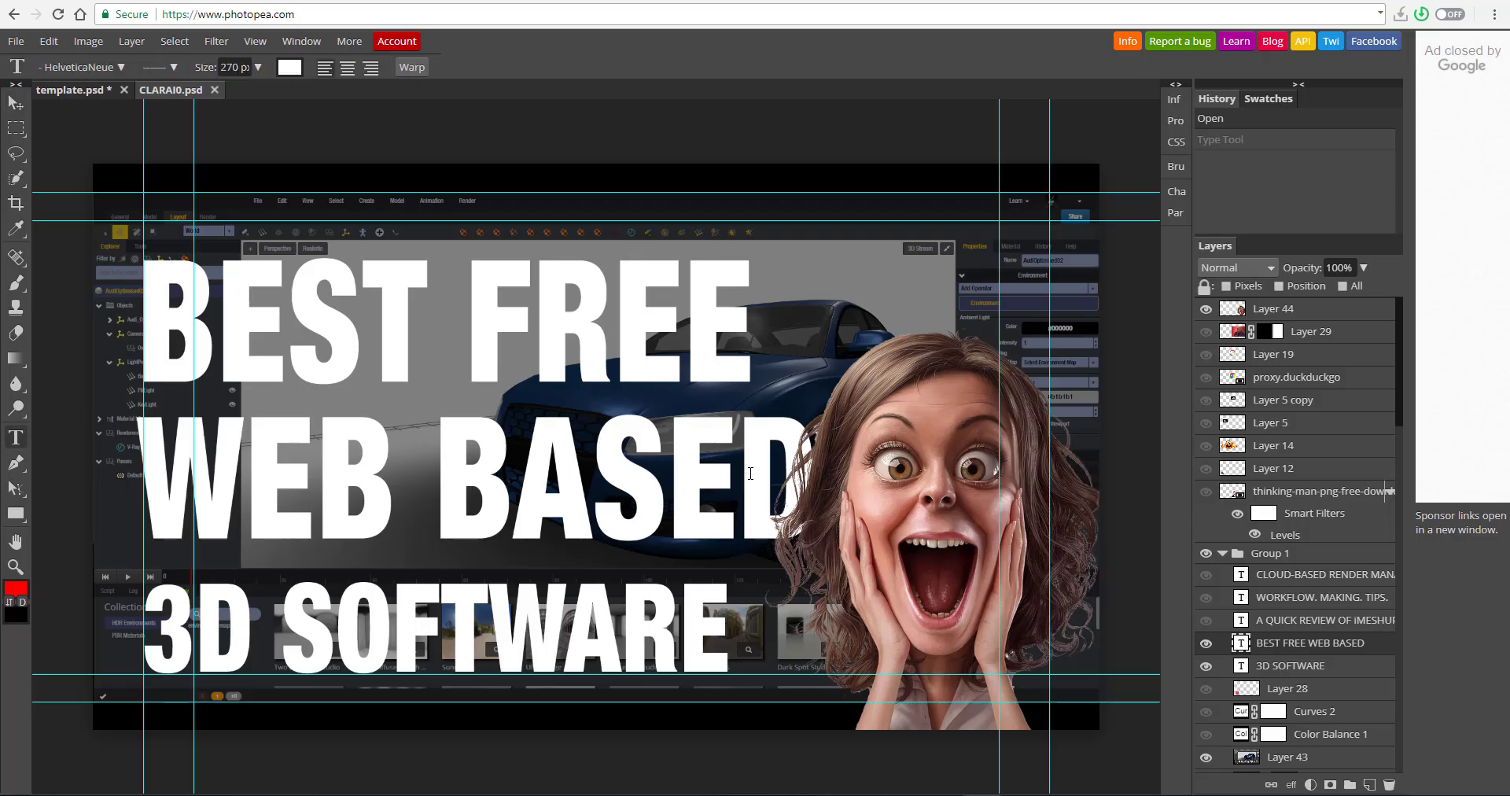
{"action": "left_click", "coordinate": [789, 471]}
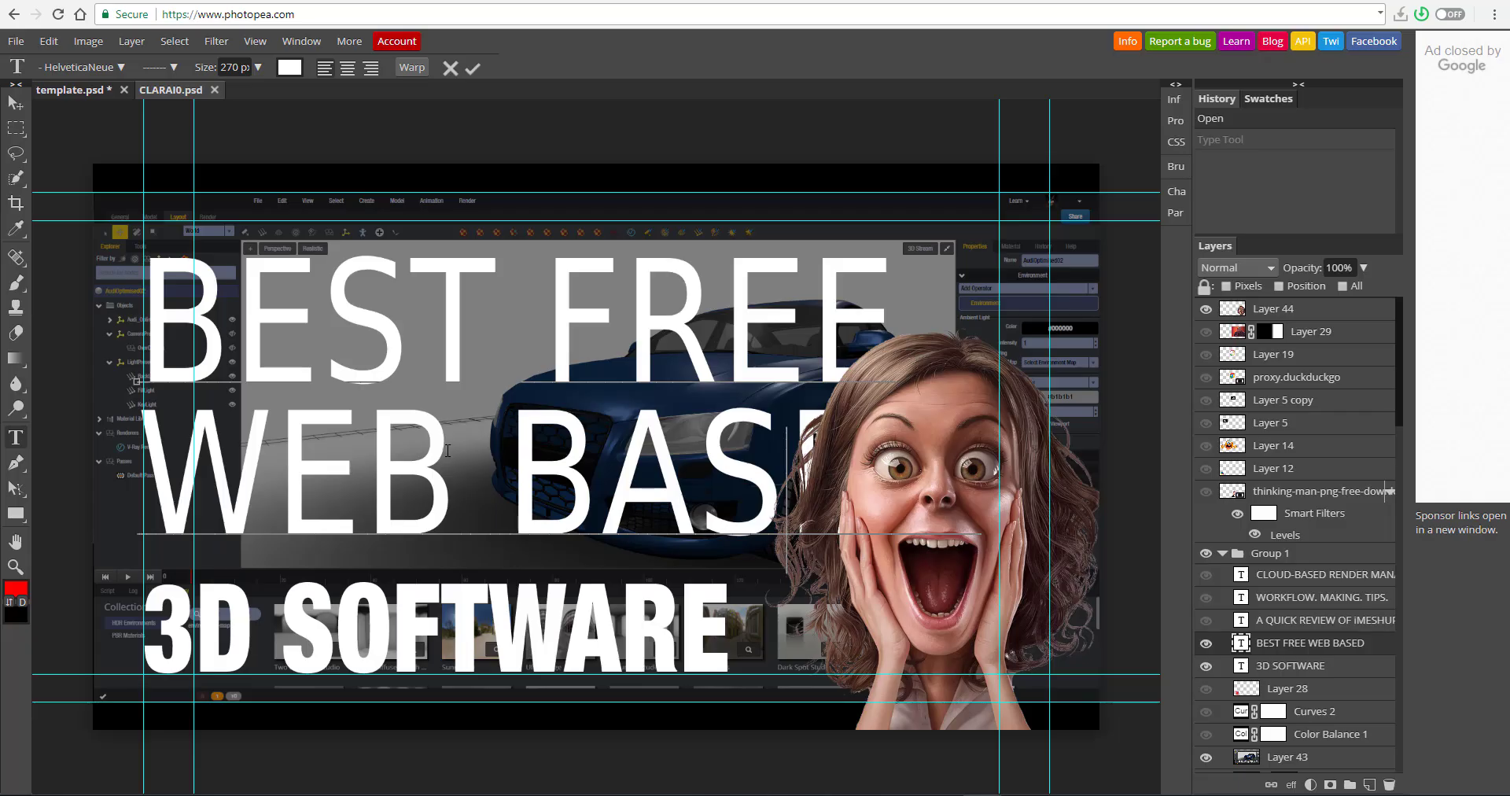
{"action": "left_click", "coordinate": [17, 105]}
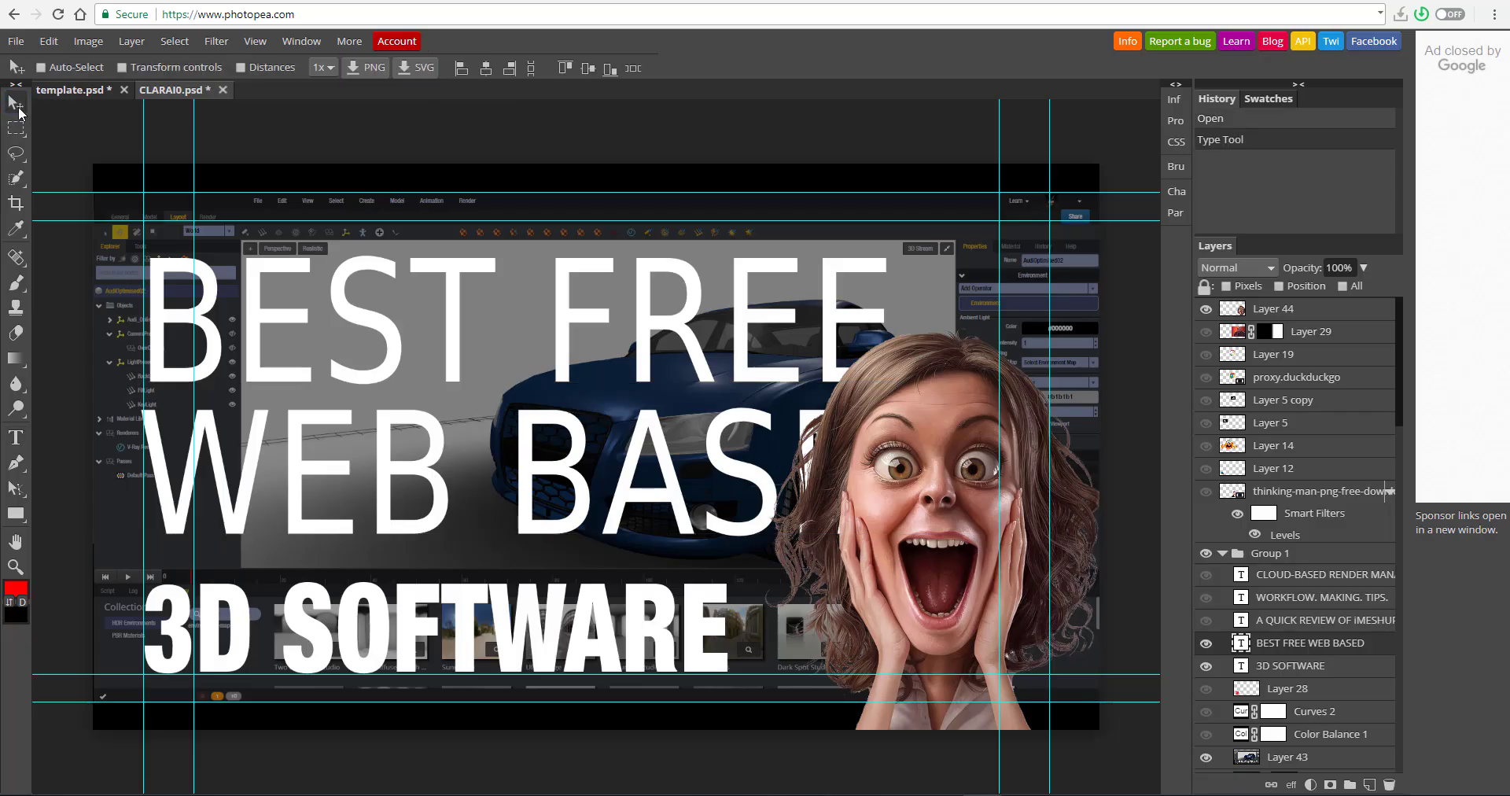
{"action": "key", "text": "ctrl+z"}
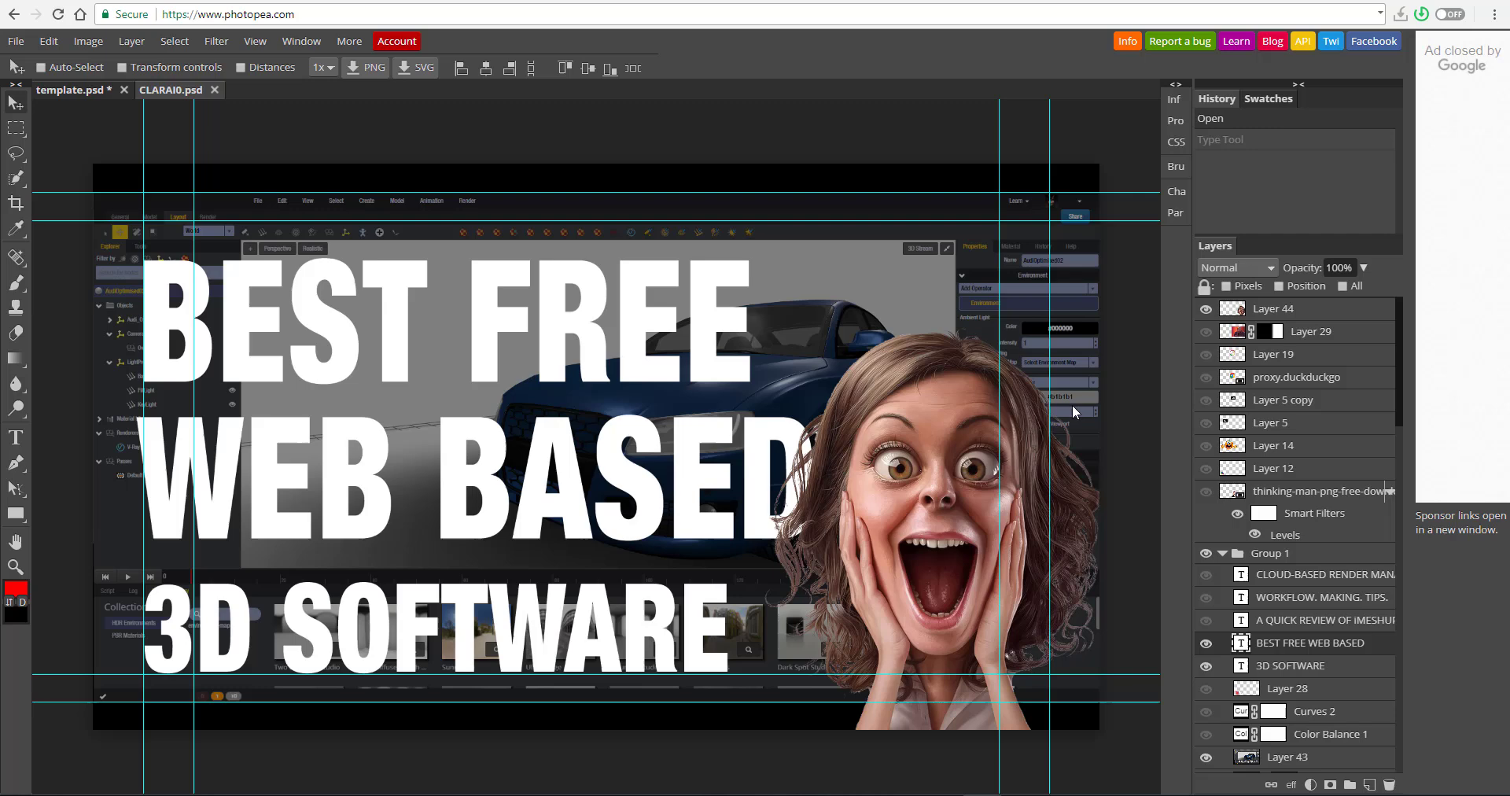
Step: Choose Load Font from the Character panel's font family list
{"action": "left_click", "coordinate": [1176, 191]}
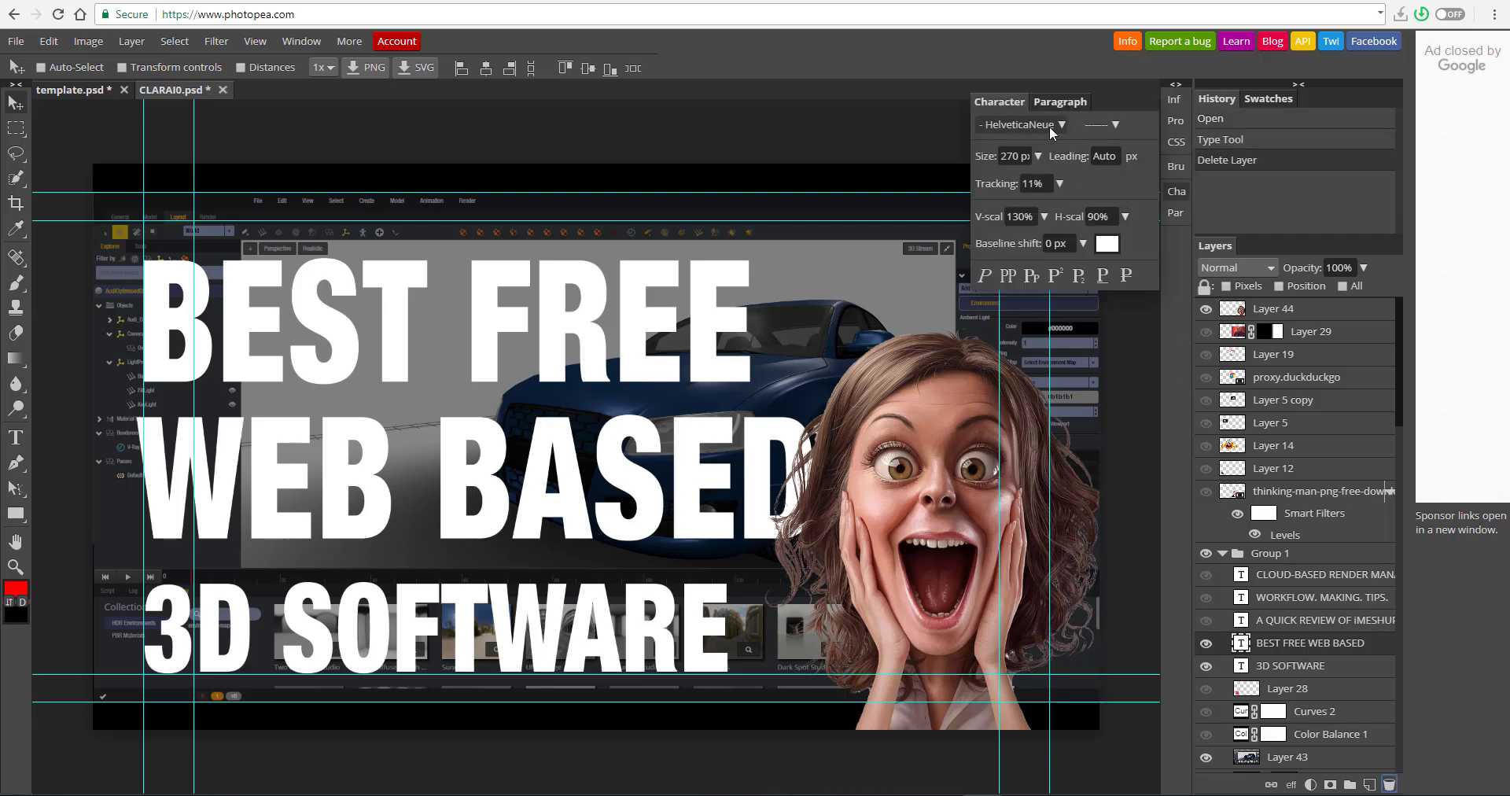
{"action": "left_click", "coordinate": [1036, 125]}
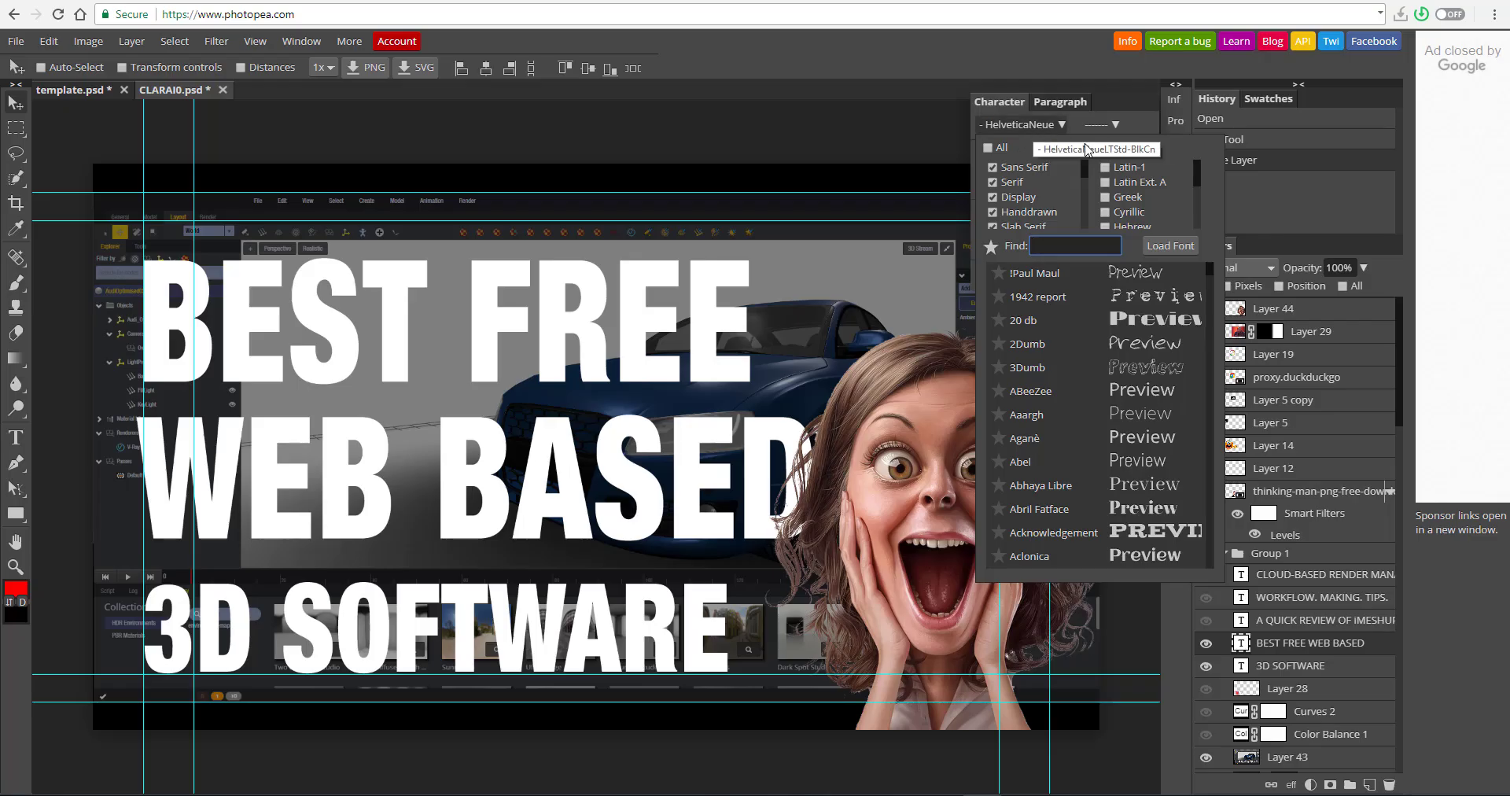
{"action": "left_click", "coordinate": [1171, 246]}
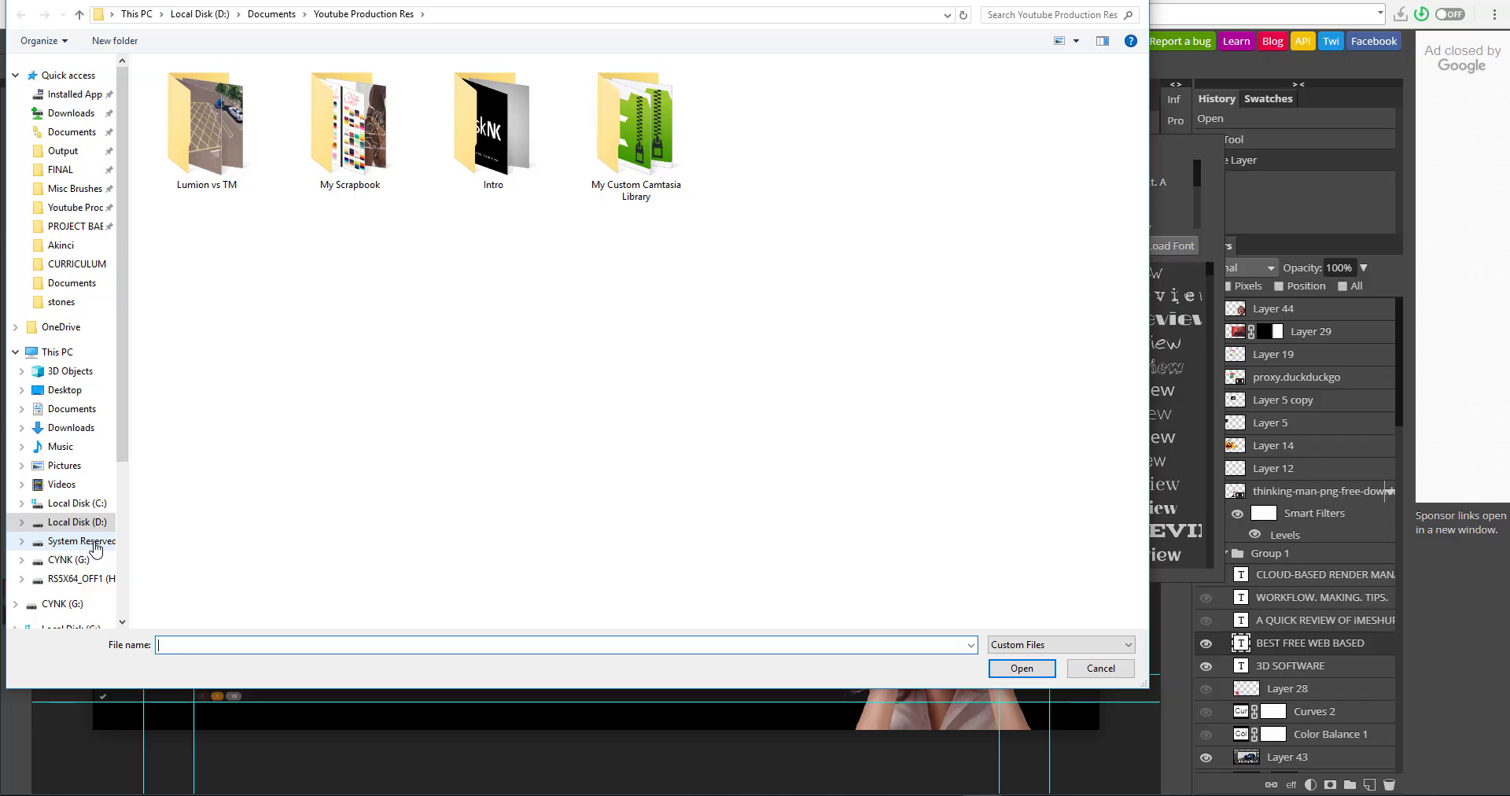
Step: Load every font file in the HELVETICA folder on System Reserved (F:)
{"action": "left_click", "coordinate": [95, 543]}
{"action": "double_click", "coordinate": [263, 120]}
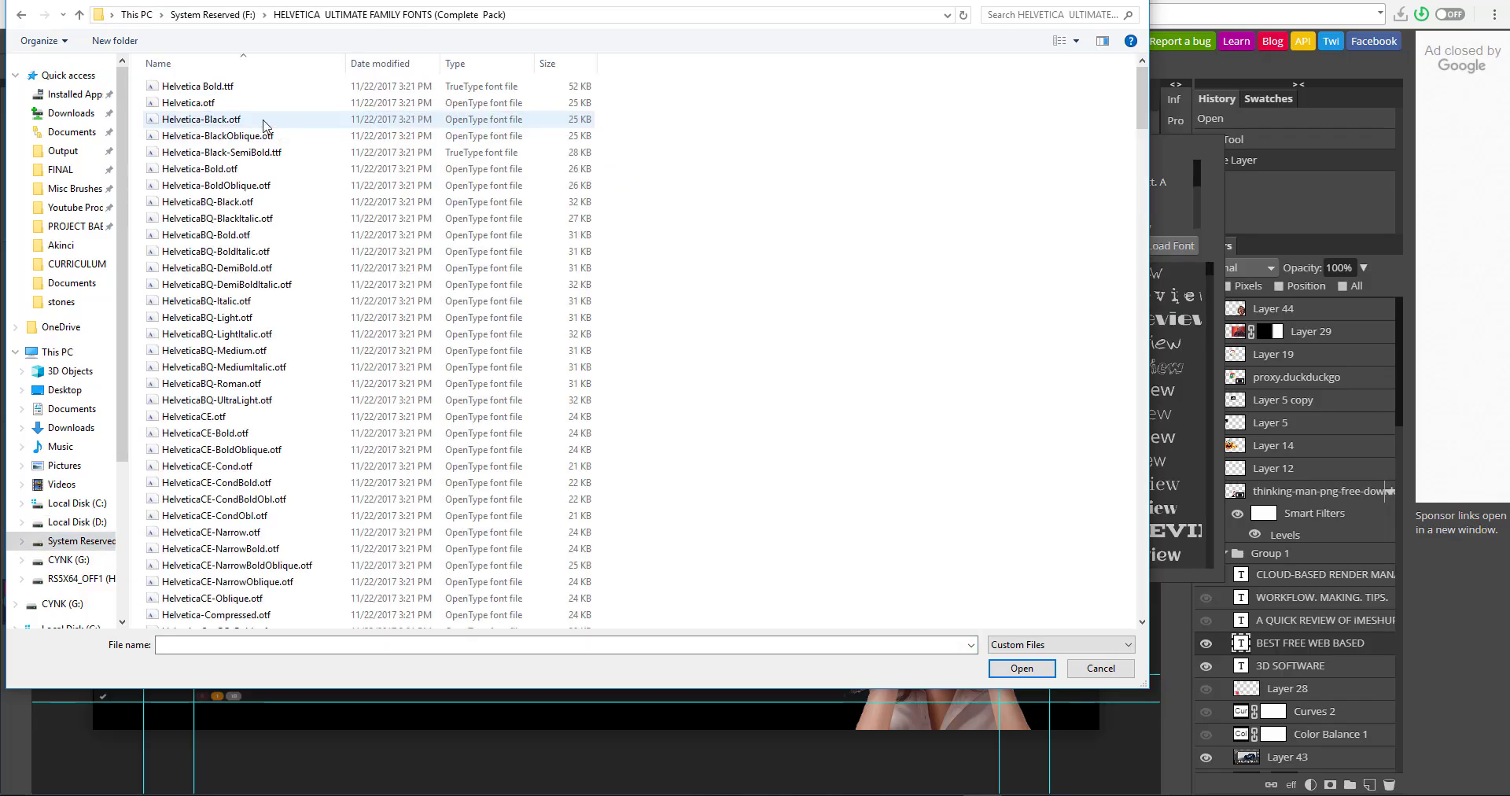
{"action": "left_click", "coordinate": [263, 120]}
{"action": "key", "text": "ctrl+a"}
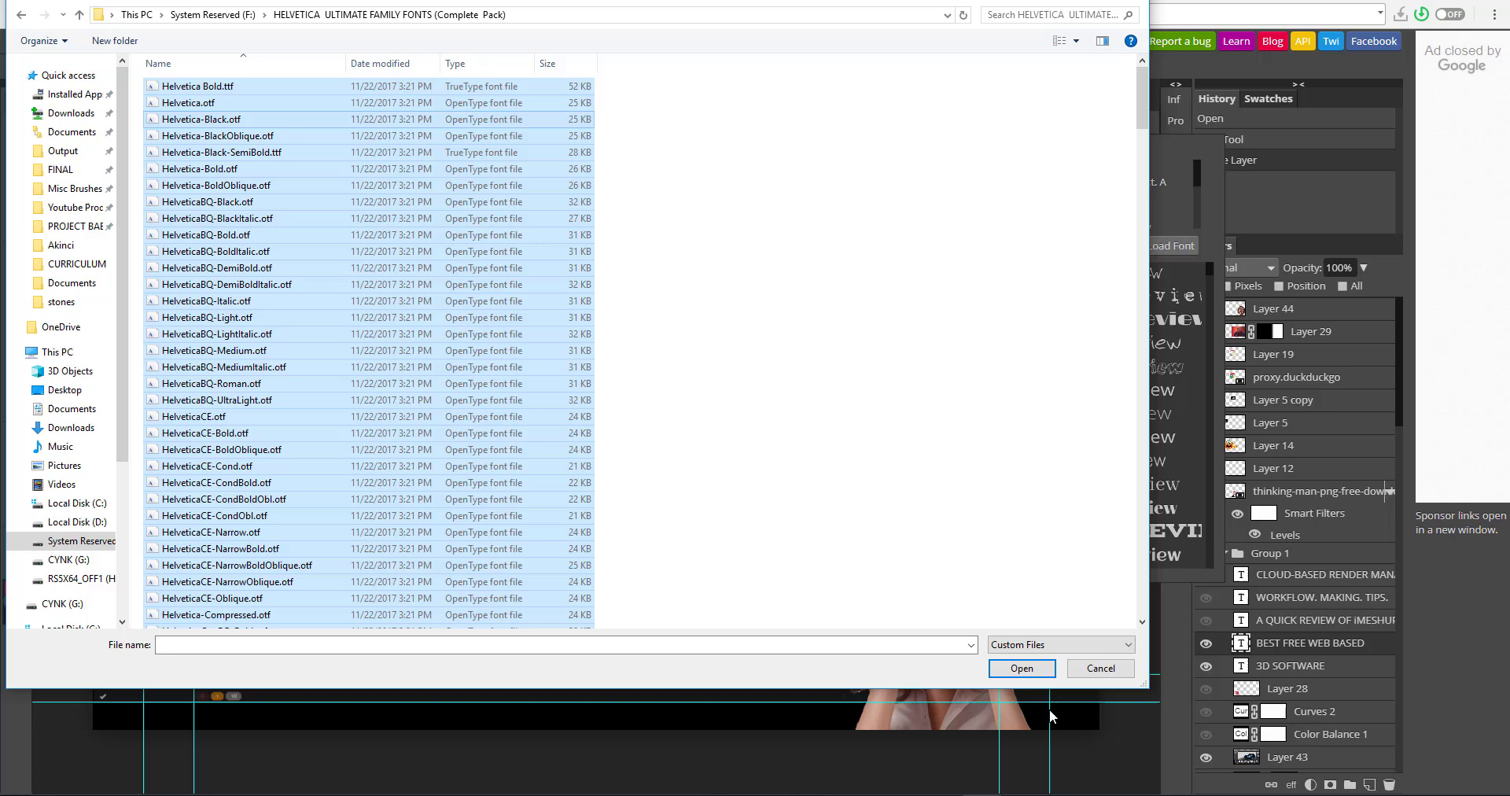
{"action": "left_click", "coordinate": [1022, 668]}
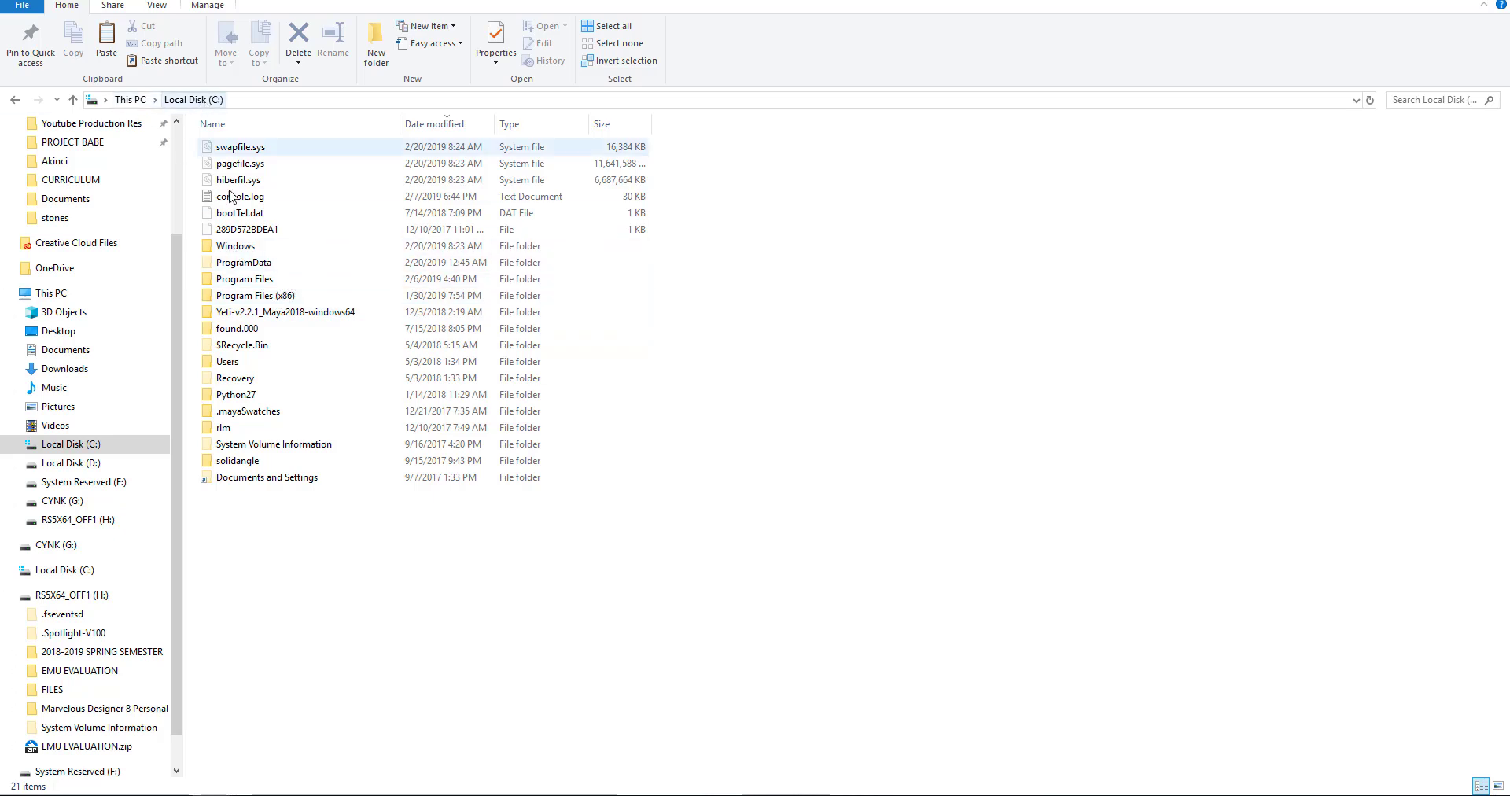
Step: Go to C:\Windows\Fonts and scroll through the installed font icons
{"action": "double_click", "coordinate": [239, 246]}
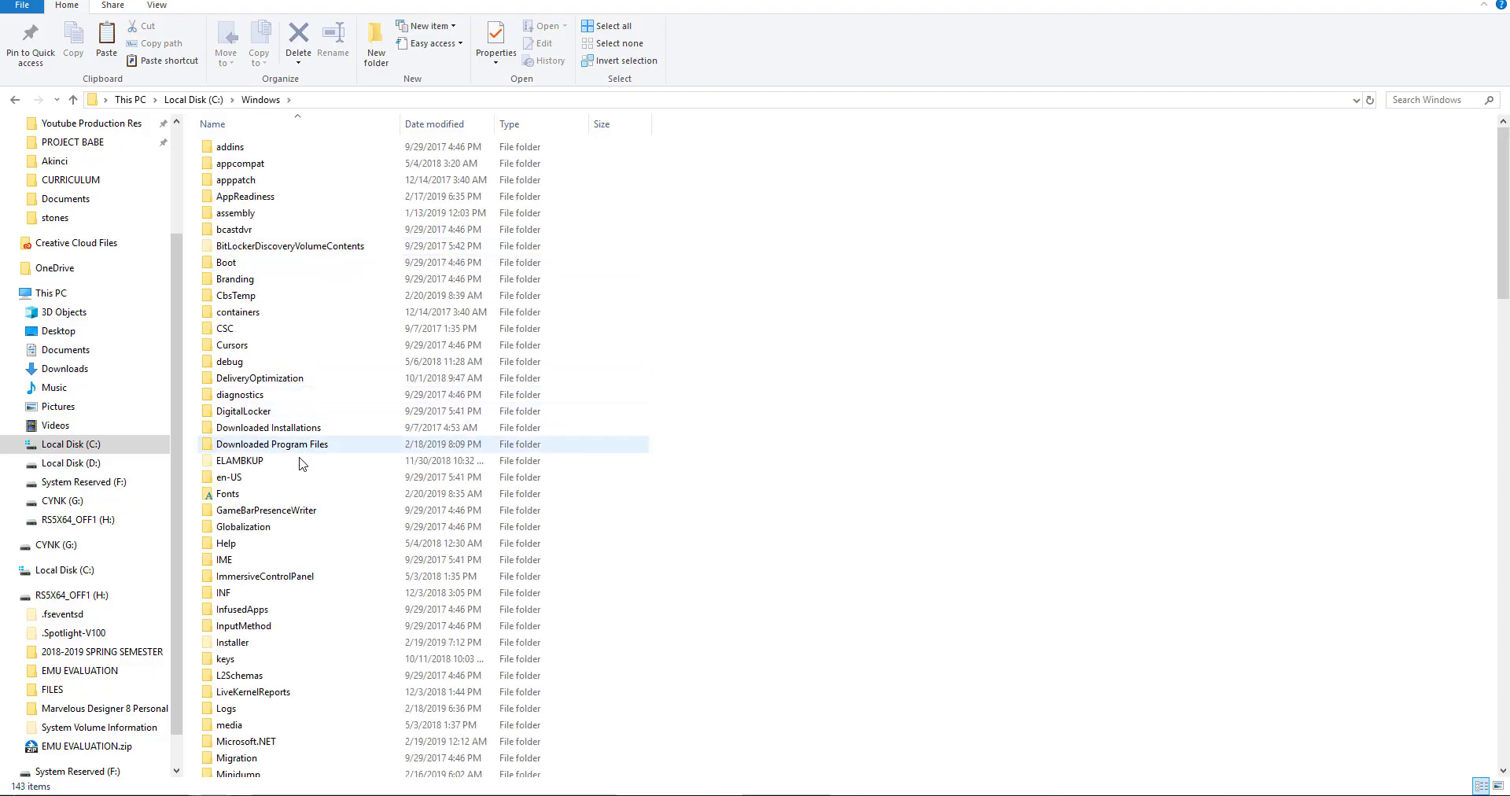
{"action": "double_click", "coordinate": [236, 494]}
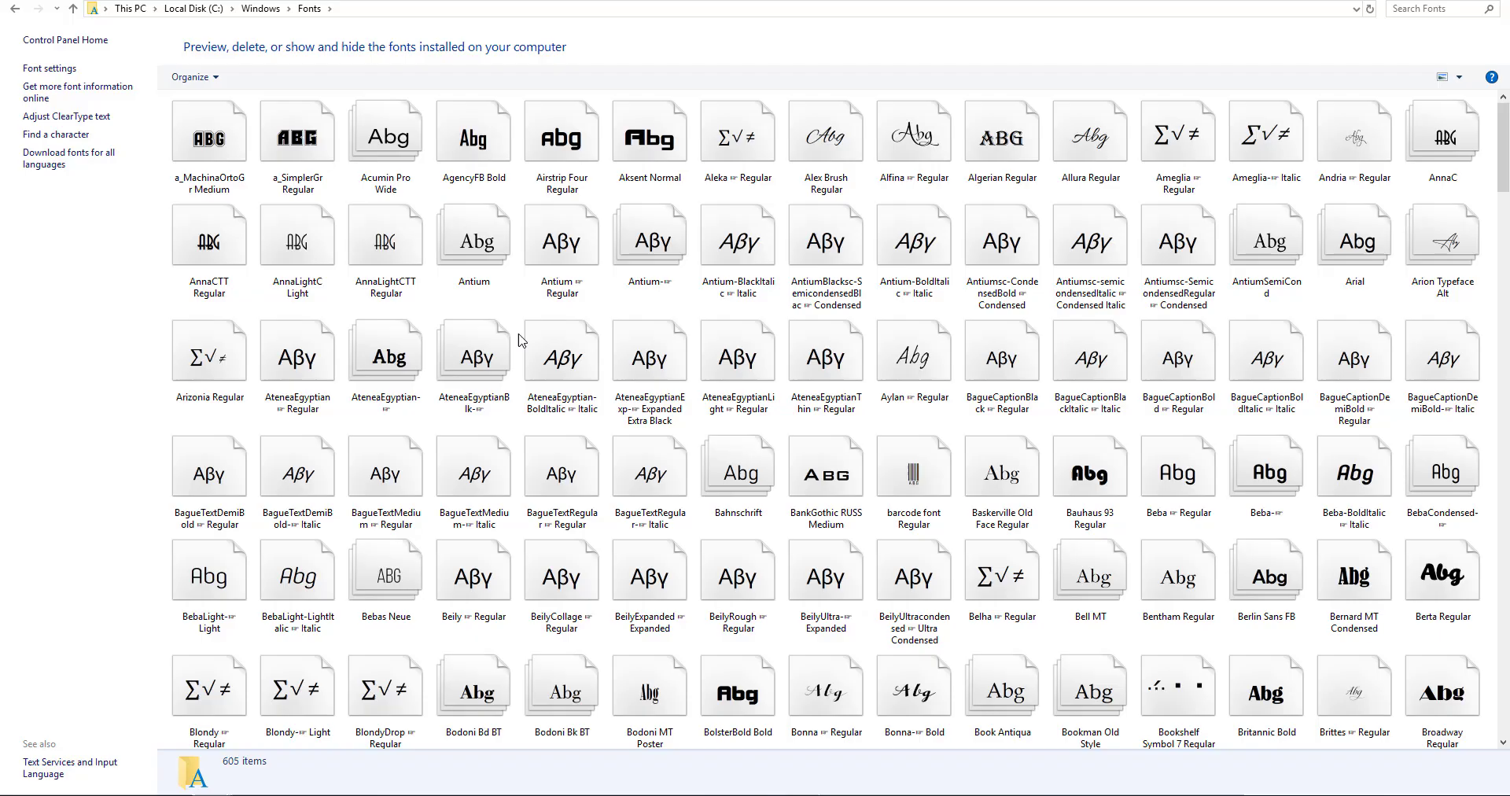
{"action": "scroll", "coordinate": [520, 340], "scroll_direction": "down", "scroll_amount": 2}
{"action": "scroll", "coordinate": [520, 339], "scroll_direction": "down", "scroll_amount": 20}
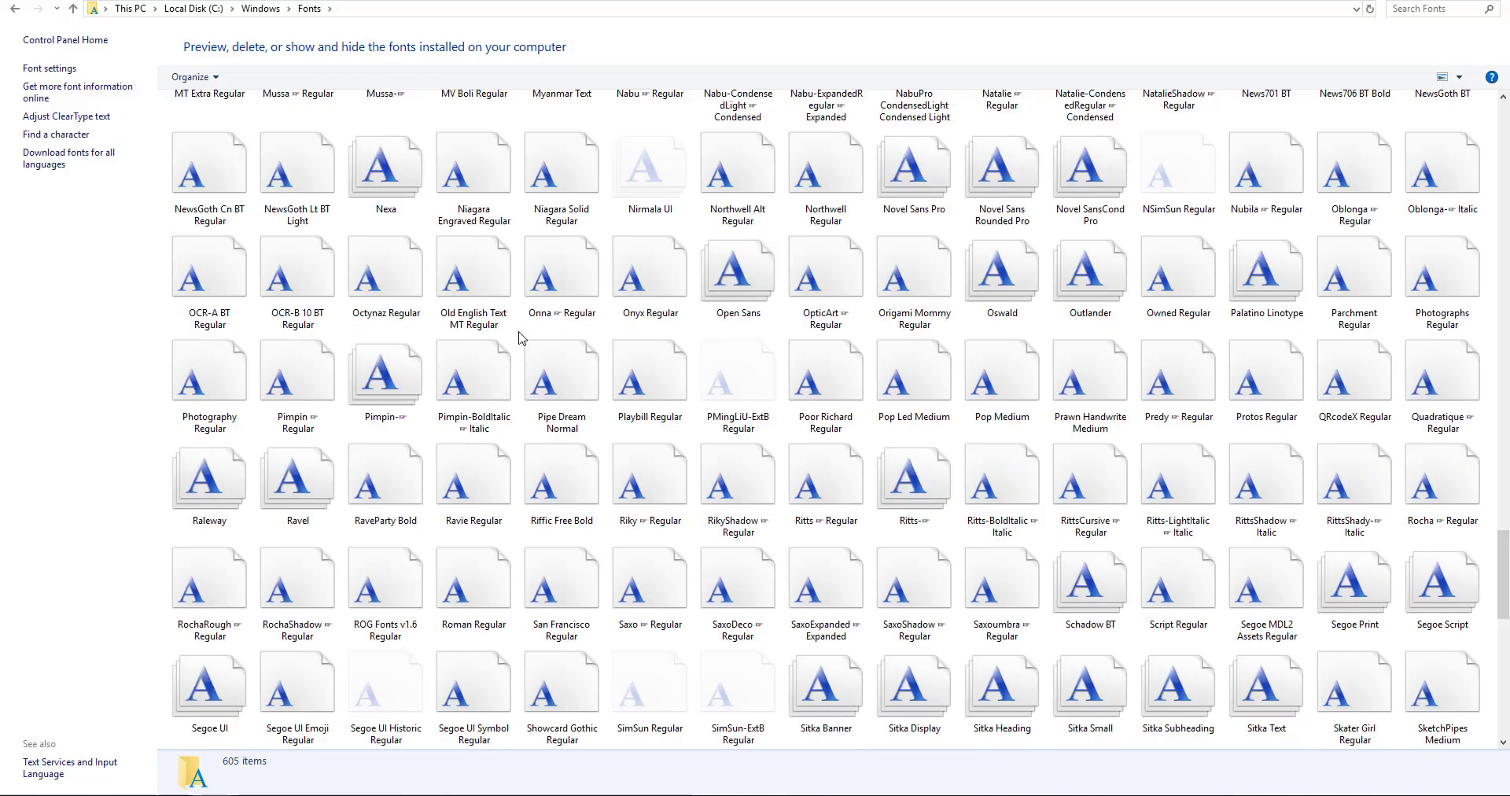
{"action": "scroll", "coordinate": [720, 283], "scroll_direction": "down", "scroll_amount": 10}
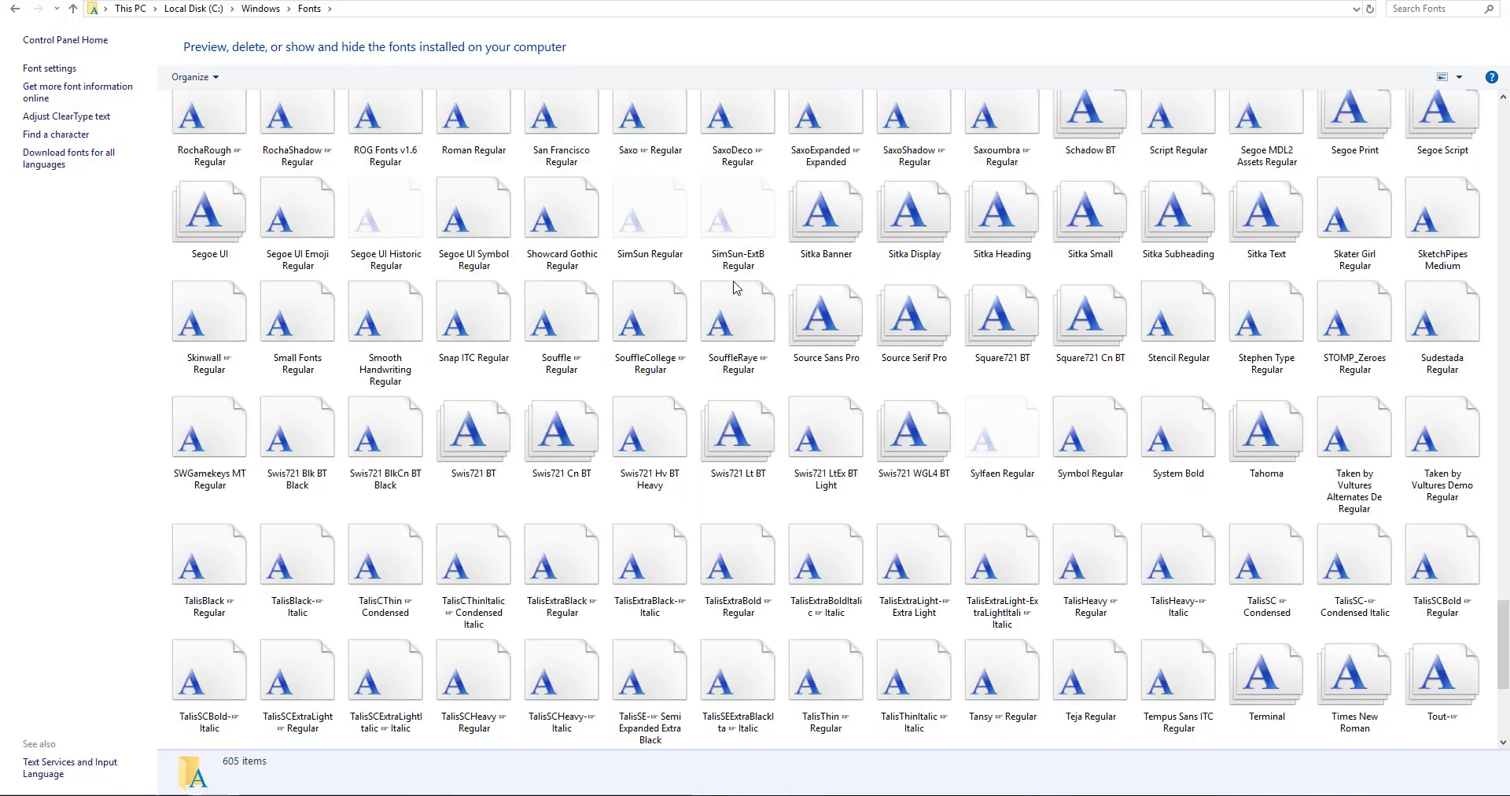
{"action": "scroll", "coordinate": [739, 342], "scroll_direction": "up", "scroll_amount": 12}
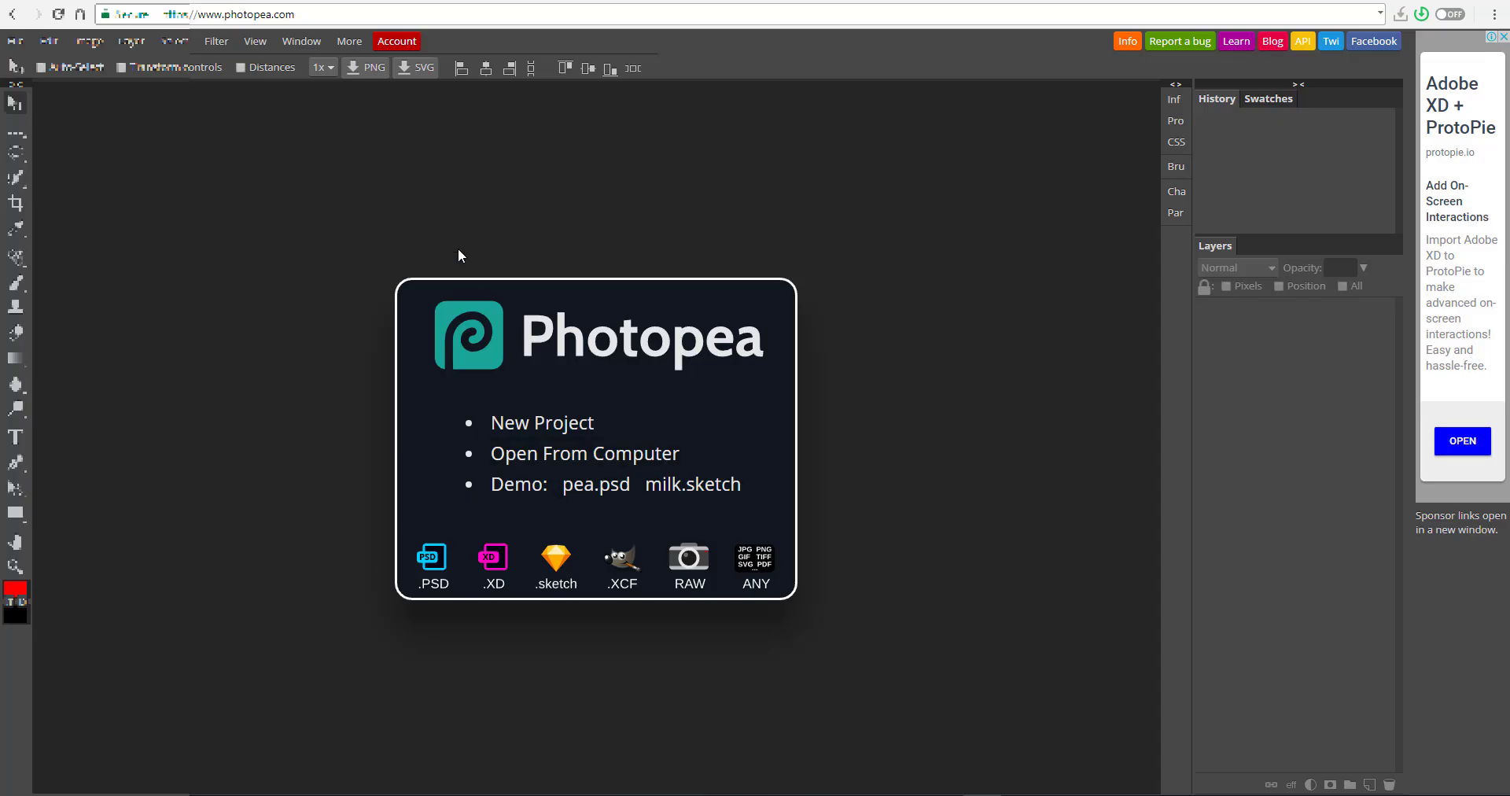
Step: Open the Account dialog and scroll through the Free versus Premium plan comparison
{"action": "left_click", "coordinate": [397, 43]}
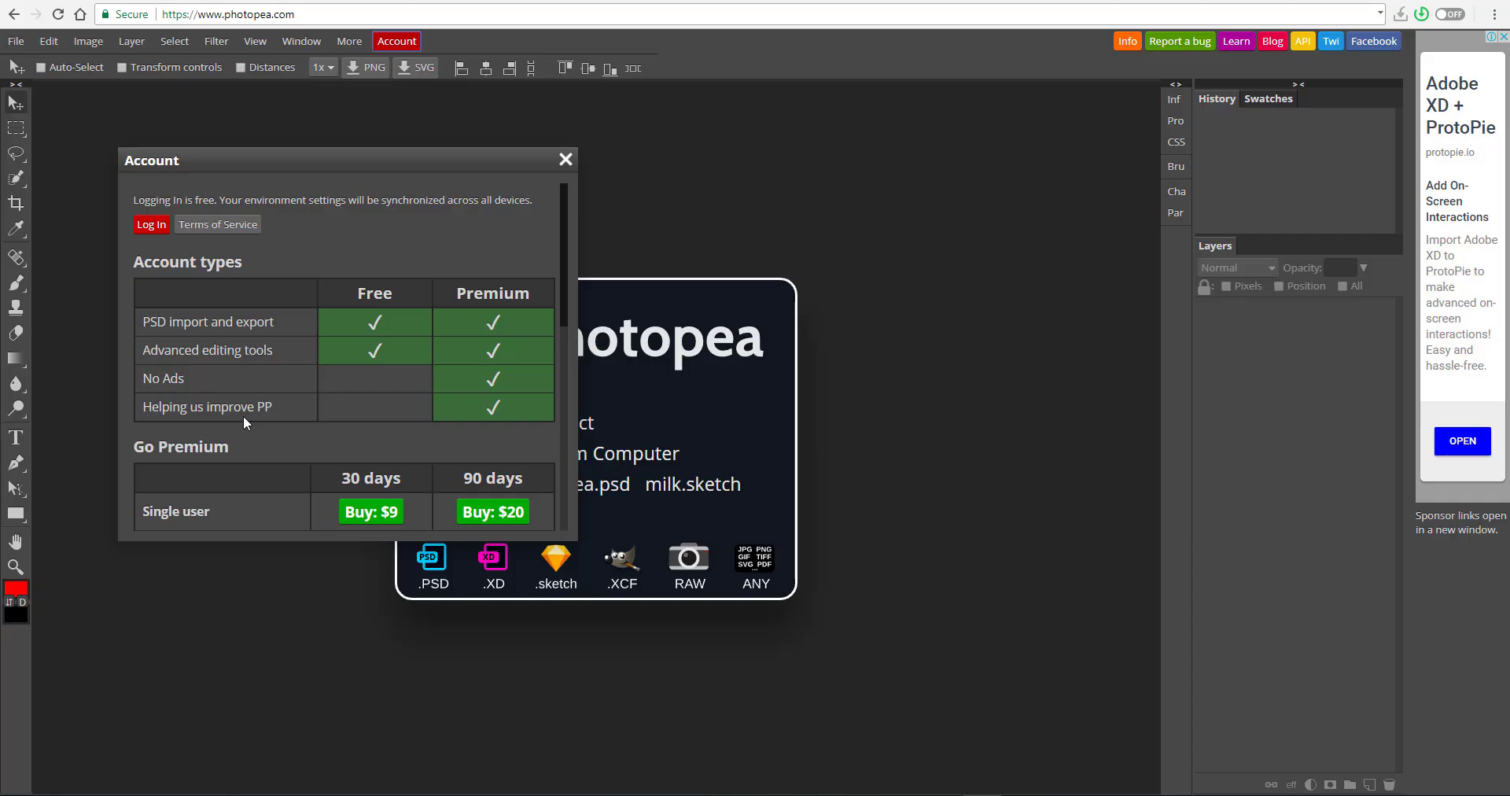
{"action": "scroll", "coordinate": [243, 415], "scroll_direction": "down", "scroll_amount": 1}
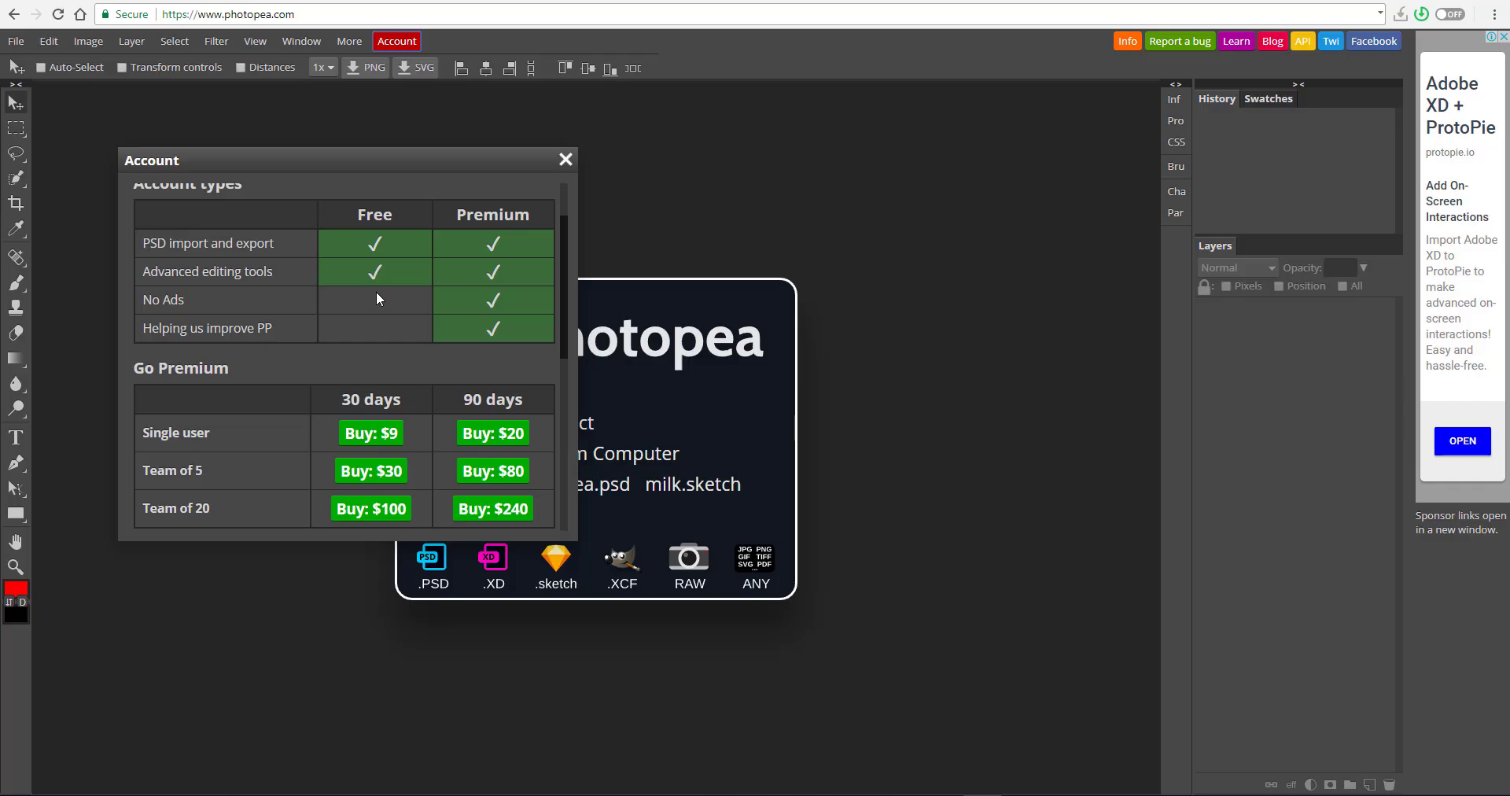
{"action": "scroll", "coordinate": [377, 291], "scroll_direction": "up", "scroll_amount": 1}
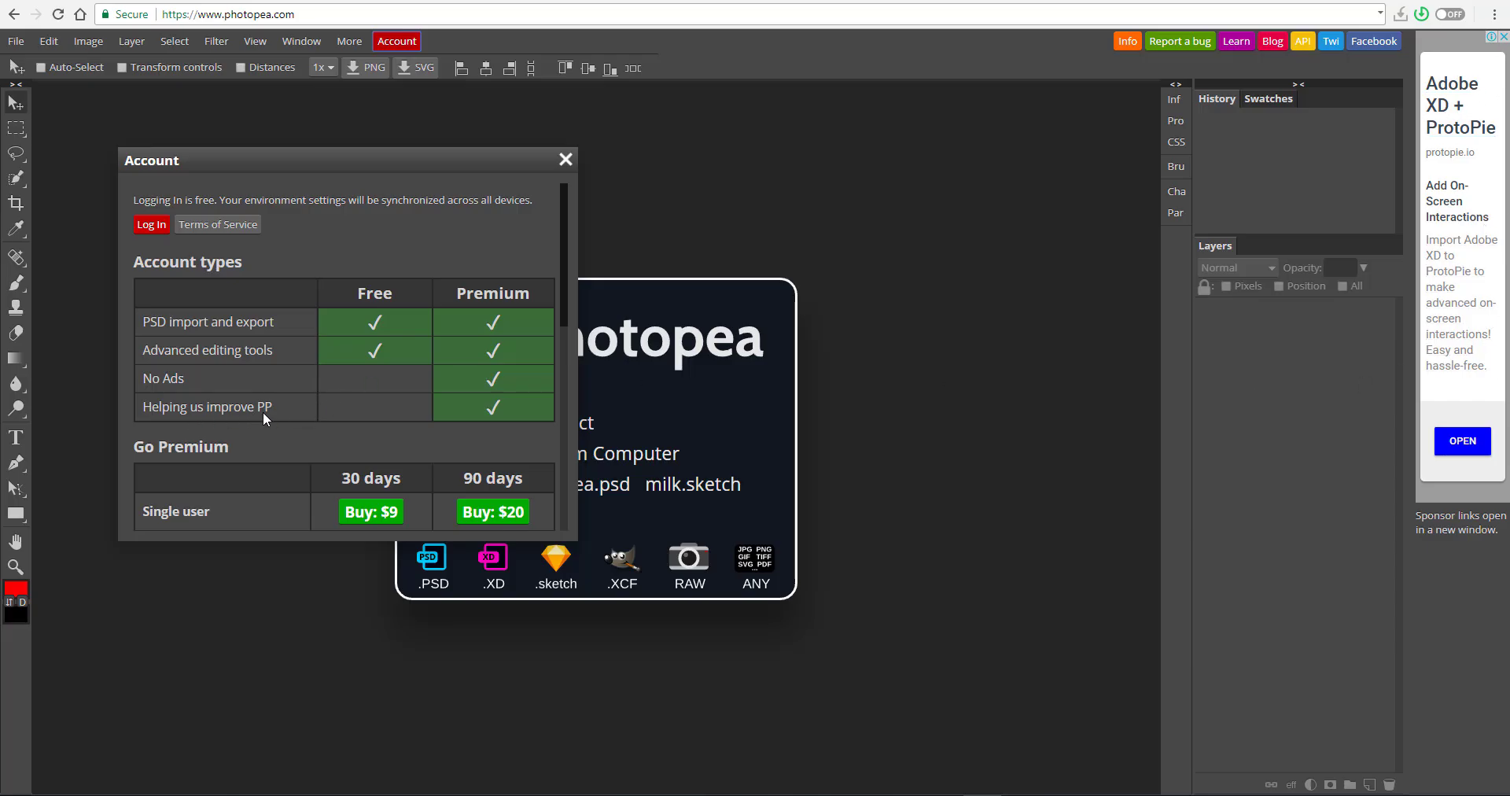
{"action": "scroll", "coordinate": [276, 412], "scroll_direction": "down", "scroll_amount": 2}
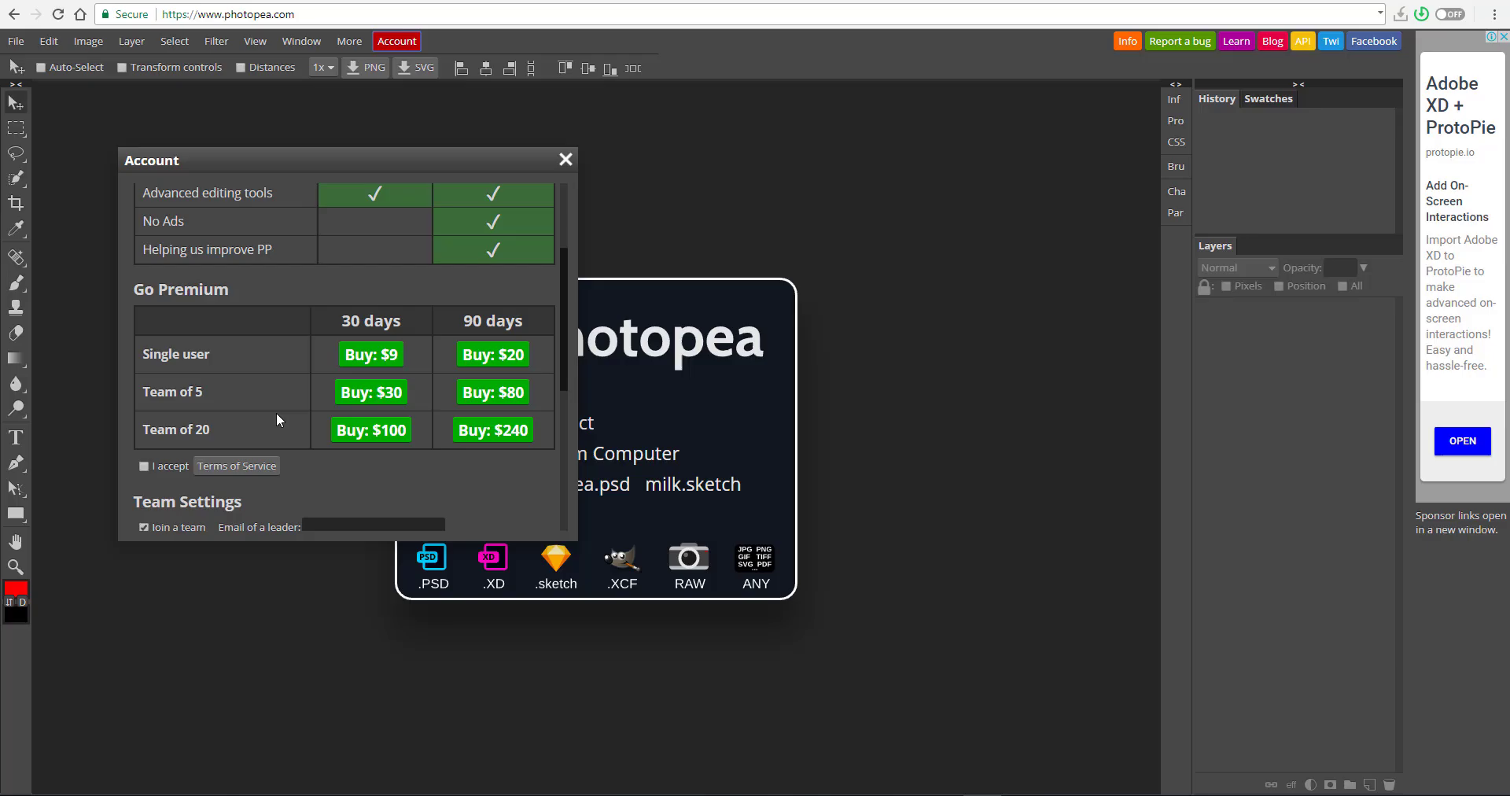
{"action": "scroll", "coordinate": [276, 412], "scroll_direction": "up", "scroll_amount": 1}
{"action": "scroll", "coordinate": [275, 412], "scroll_direction": "up", "scroll_amount": 1}
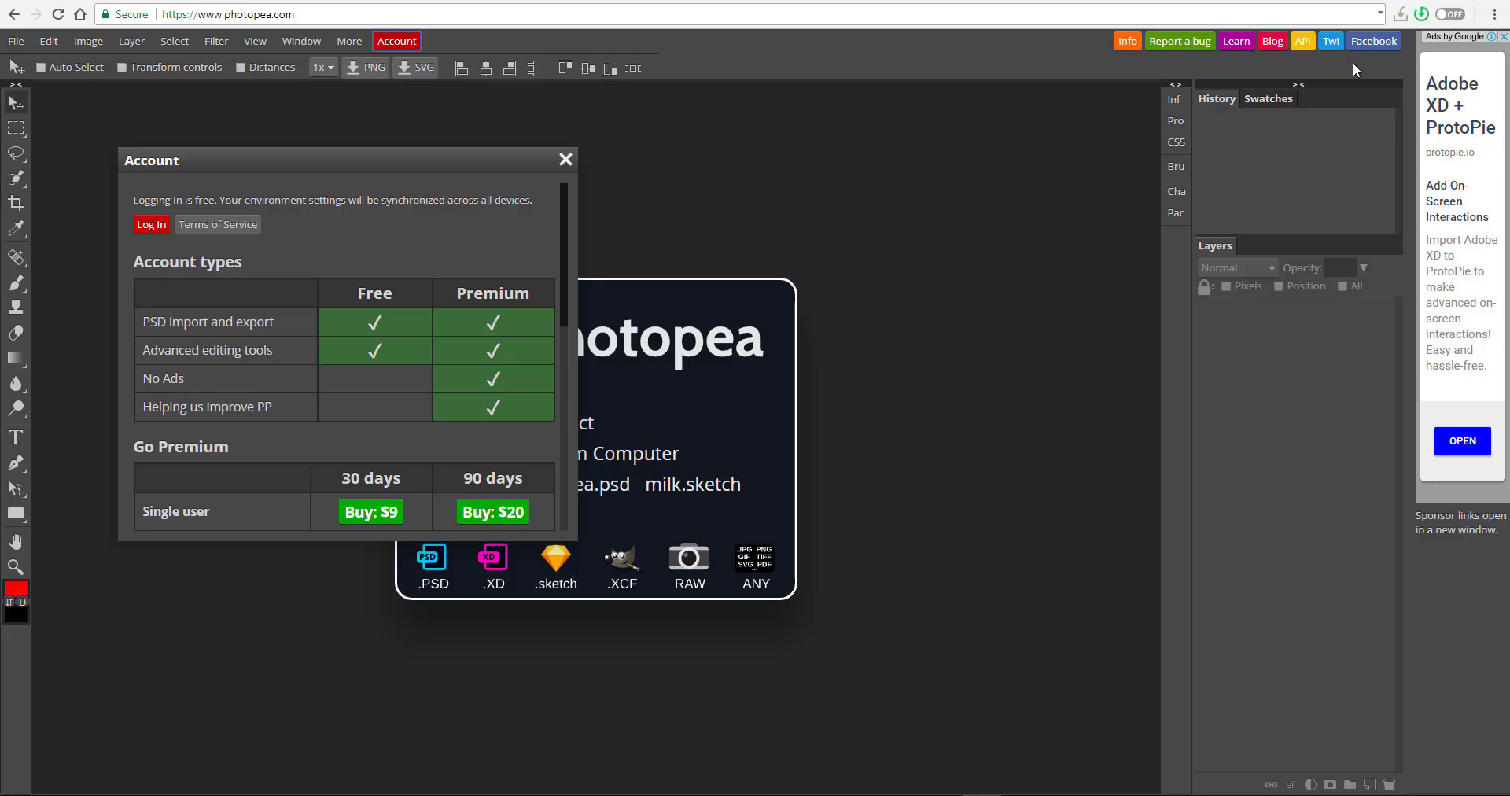
Step: Close the sidebar ad and report it as 'Not interested in this ad'
{"action": "left_click", "coordinate": [1503, 37]}
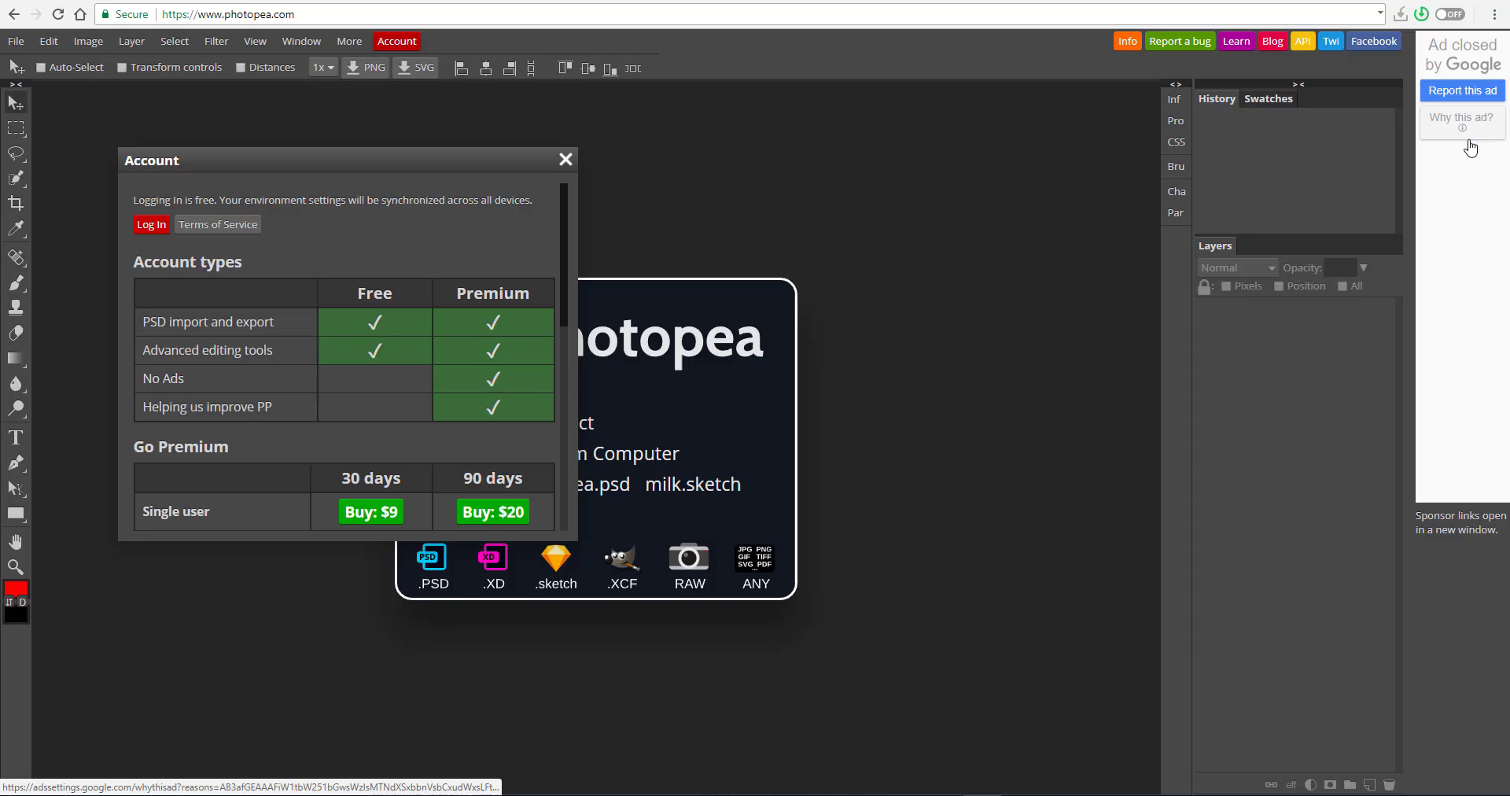
{"action": "left_click", "coordinate": [1467, 91]}
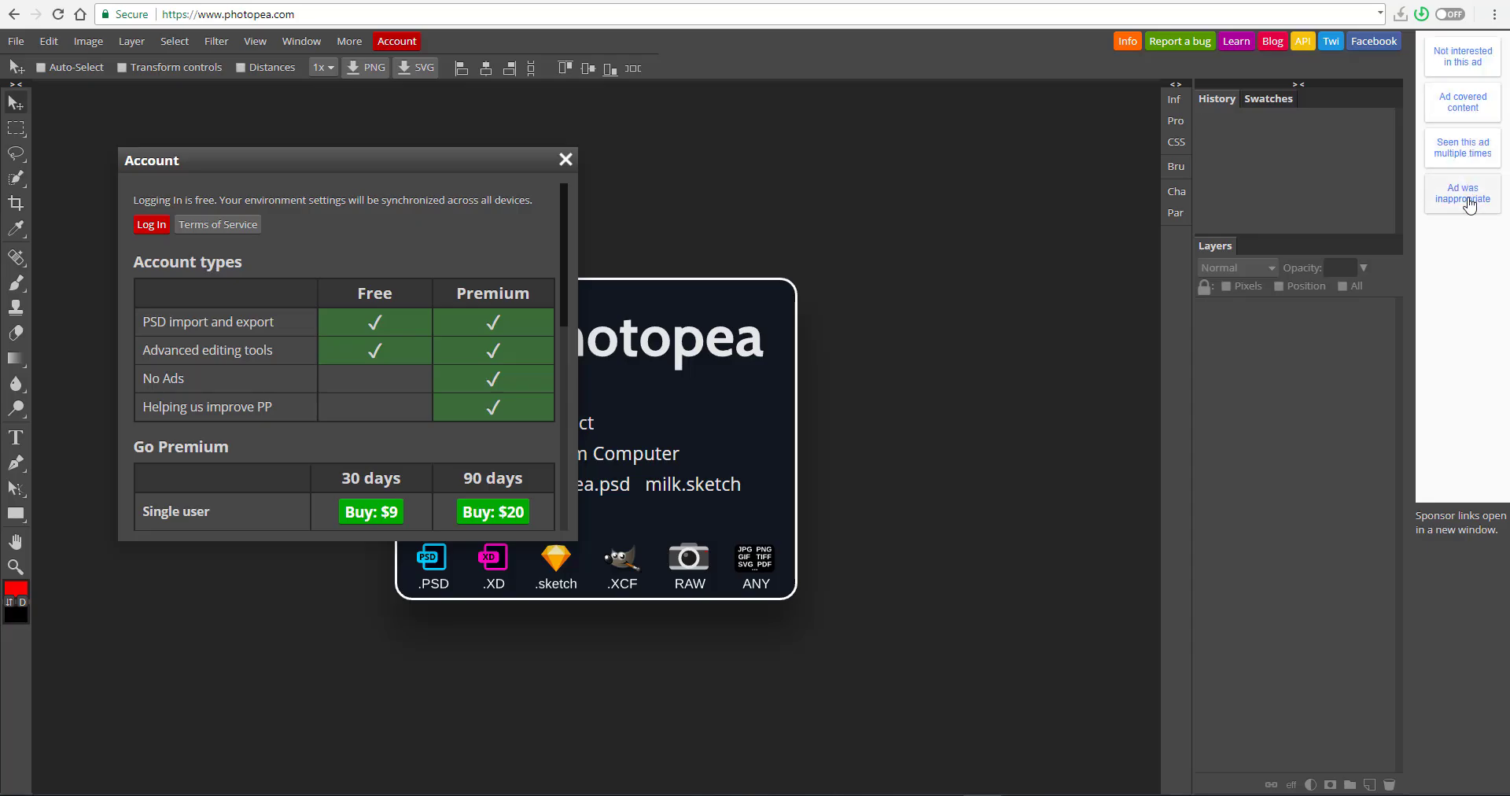
{"action": "left_click", "coordinate": [1464, 62]}
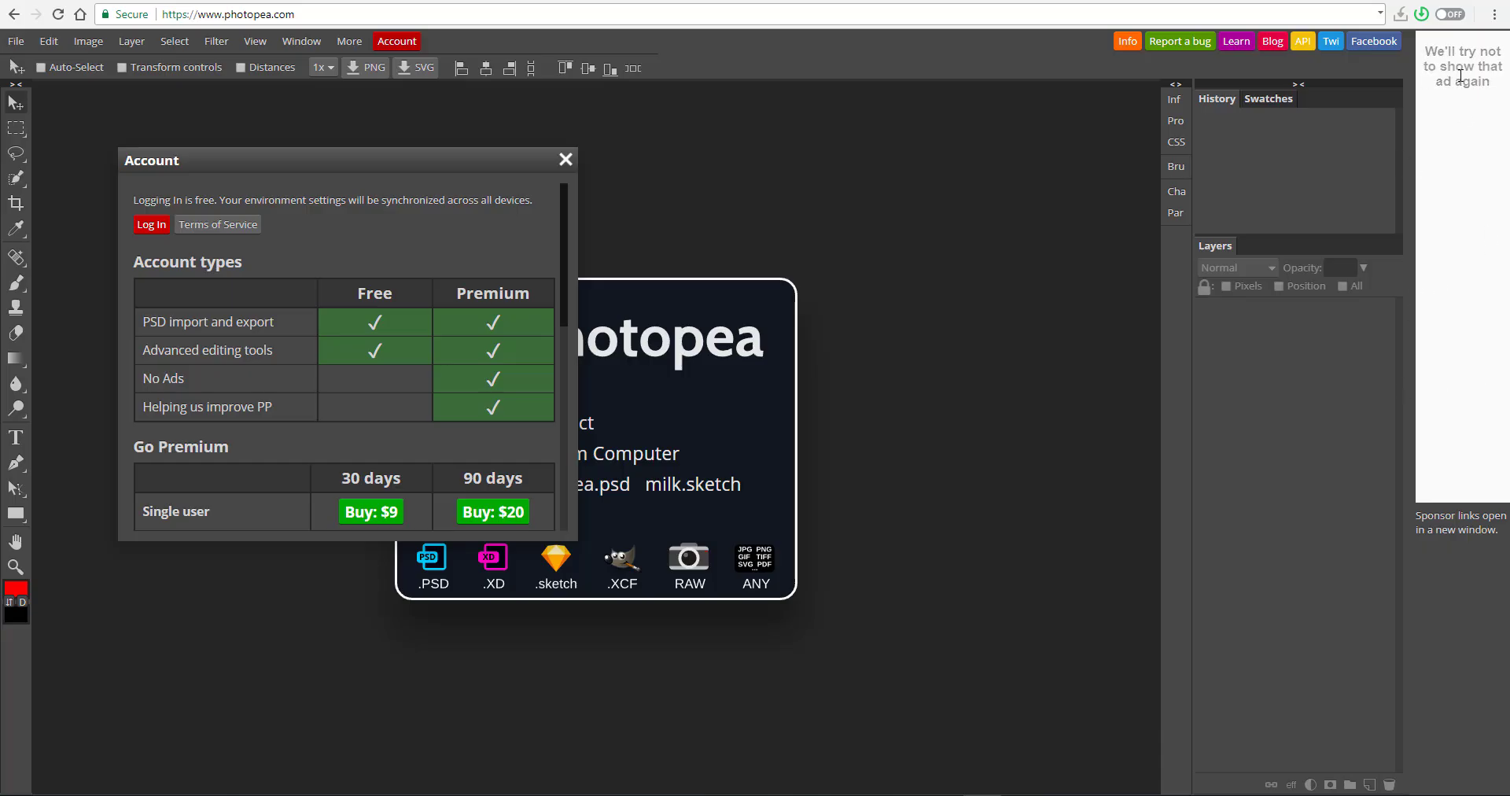
Step: Scroll the Account dialog to the Go Premium prices for single users and teams
{"action": "scroll", "coordinate": [341, 384], "scroll_direction": "down", "scroll_amount": 1}
{"action": "scroll", "coordinate": [339, 381], "scroll_direction": "down", "scroll_amount": 5}
{"action": "scroll", "coordinate": [487, 333], "scroll_direction": "up", "scroll_amount": 4}
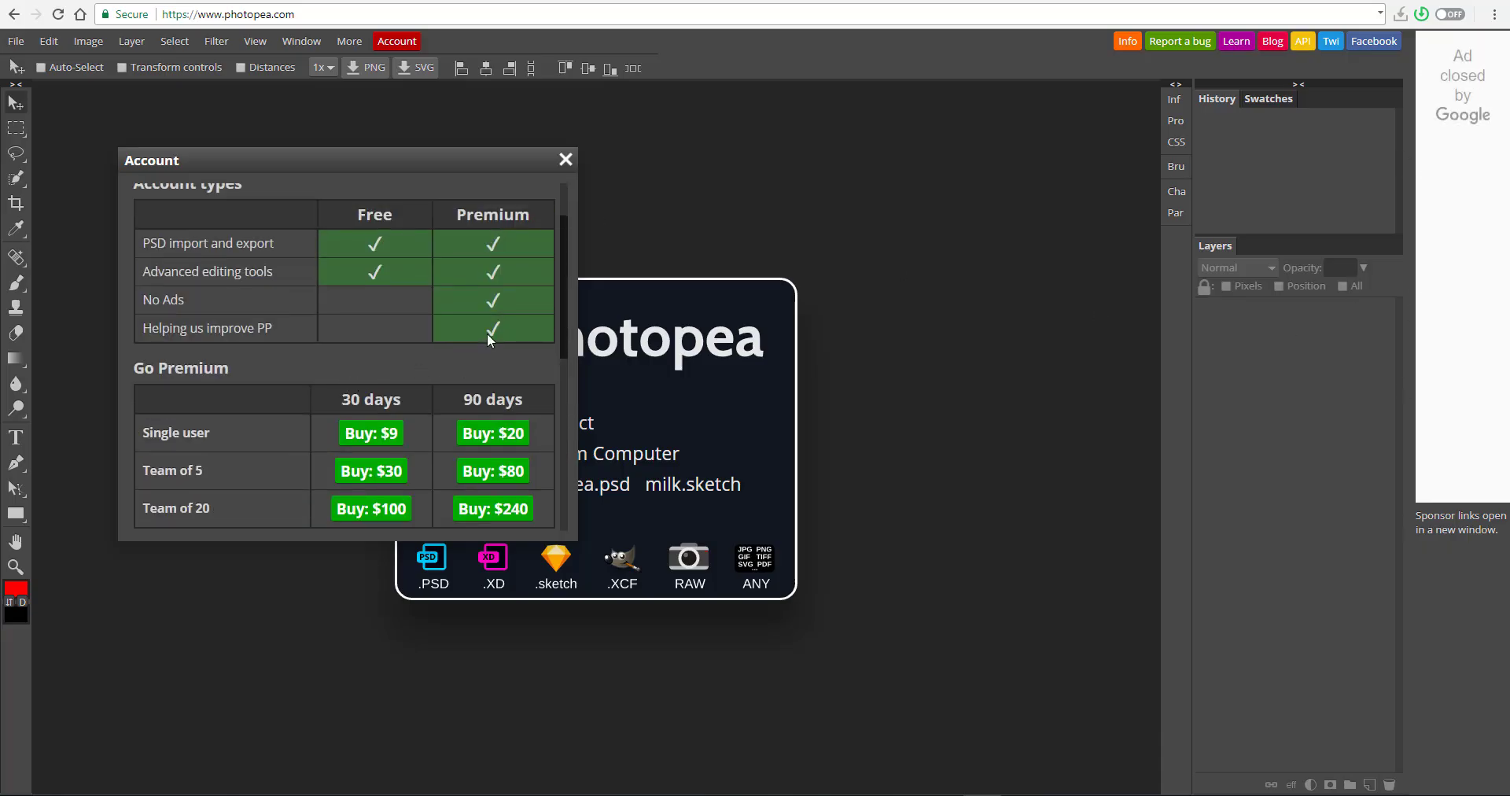
{"action": "scroll", "coordinate": [495, 304], "scroll_direction": "down", "scroll_amount": 3}
{"action": "scroll", "coordinate": [495, 304], "scroll_direction": "up", "scroll_amount": 4}
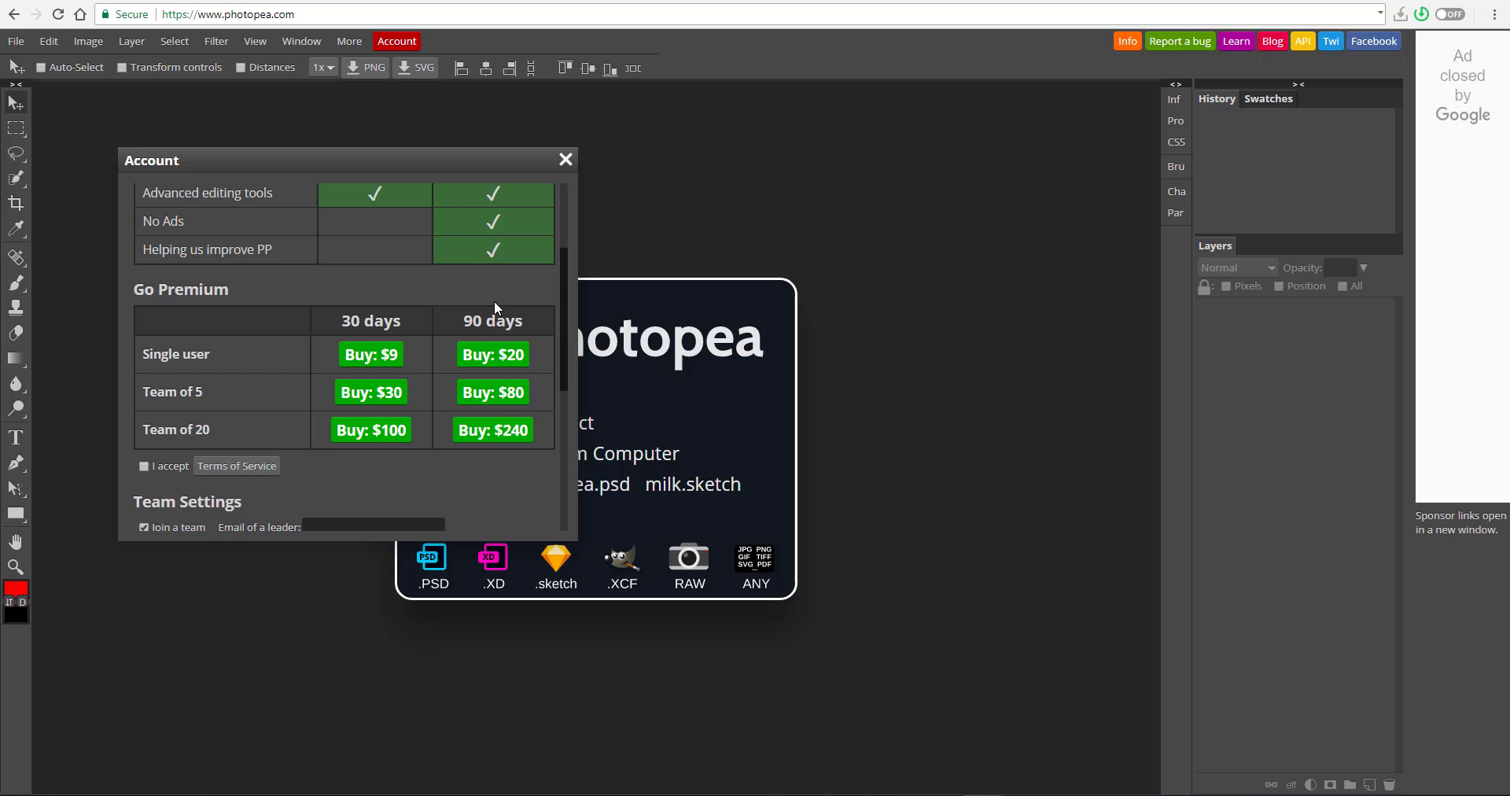
{"action": "scroll", "coordinate": [478, 304], "scroll_direction": "down", "scroll_amount": 3}
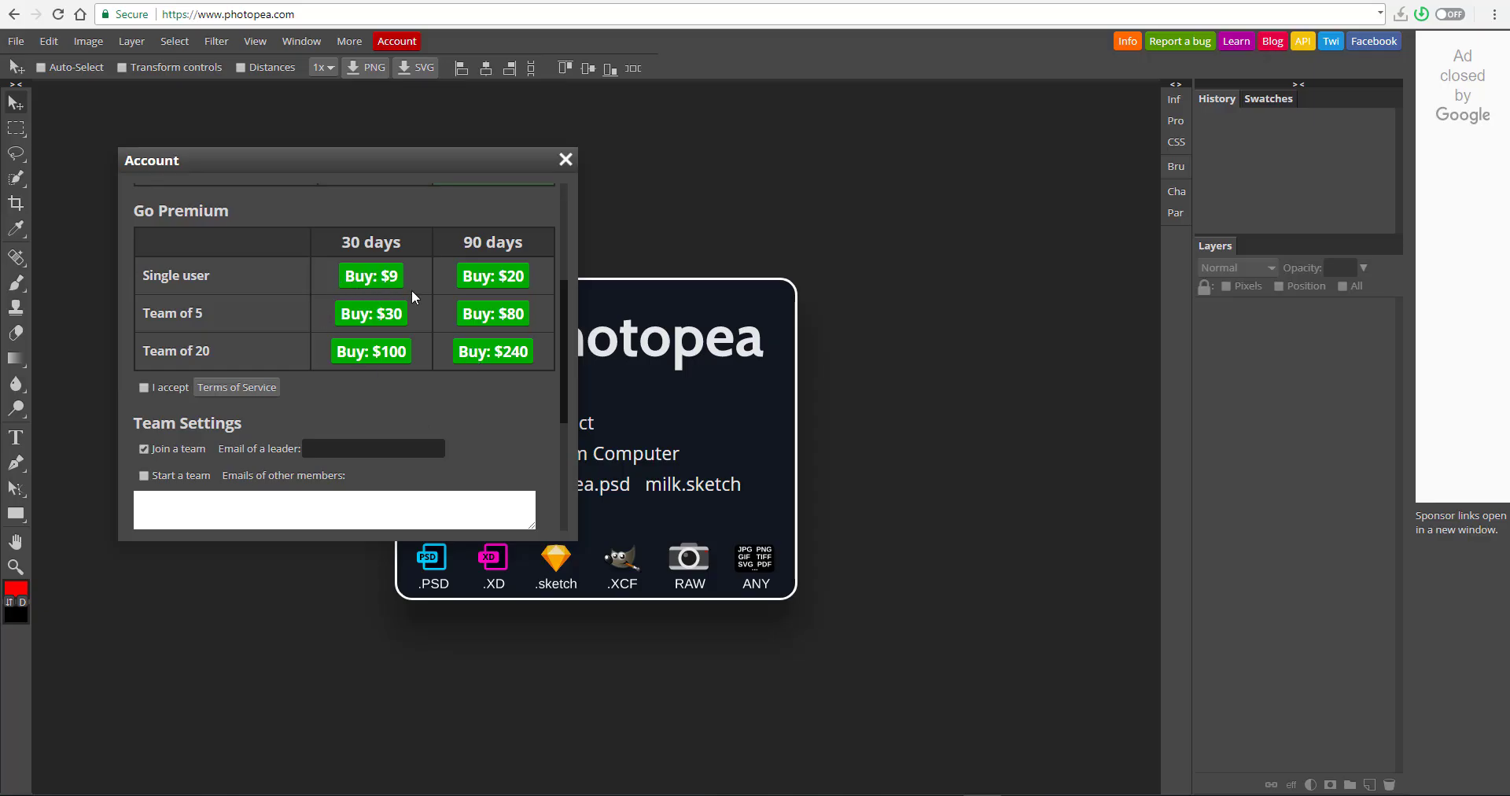
{"action": "scroll", "coordinate": [409, 365], "scroll_direction": "down", "scroll_amount": 3}
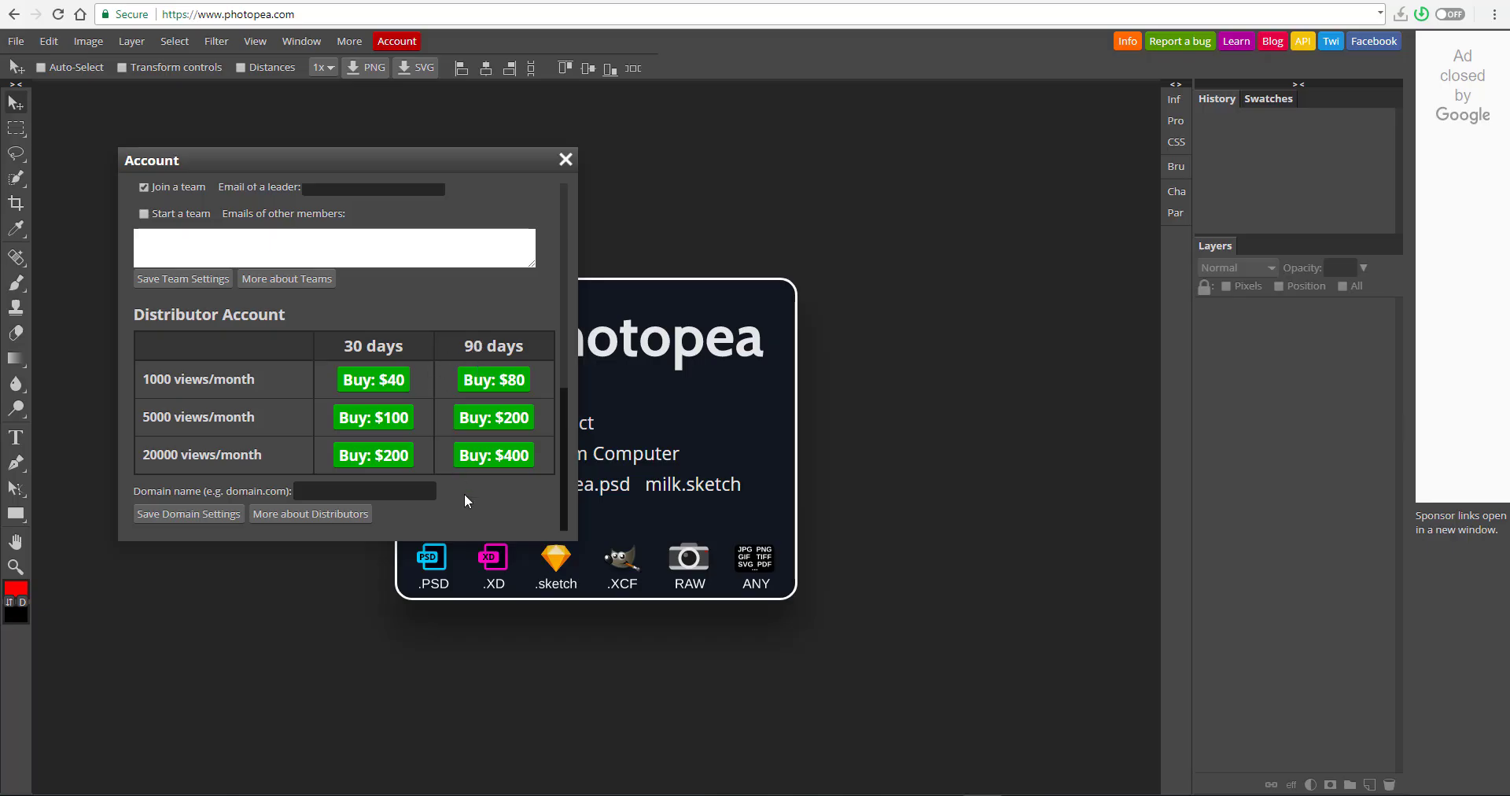
{"action": "scroll", "coordinate": [437, 383], "scroll_direction": "up", "scroll_amount": 6}
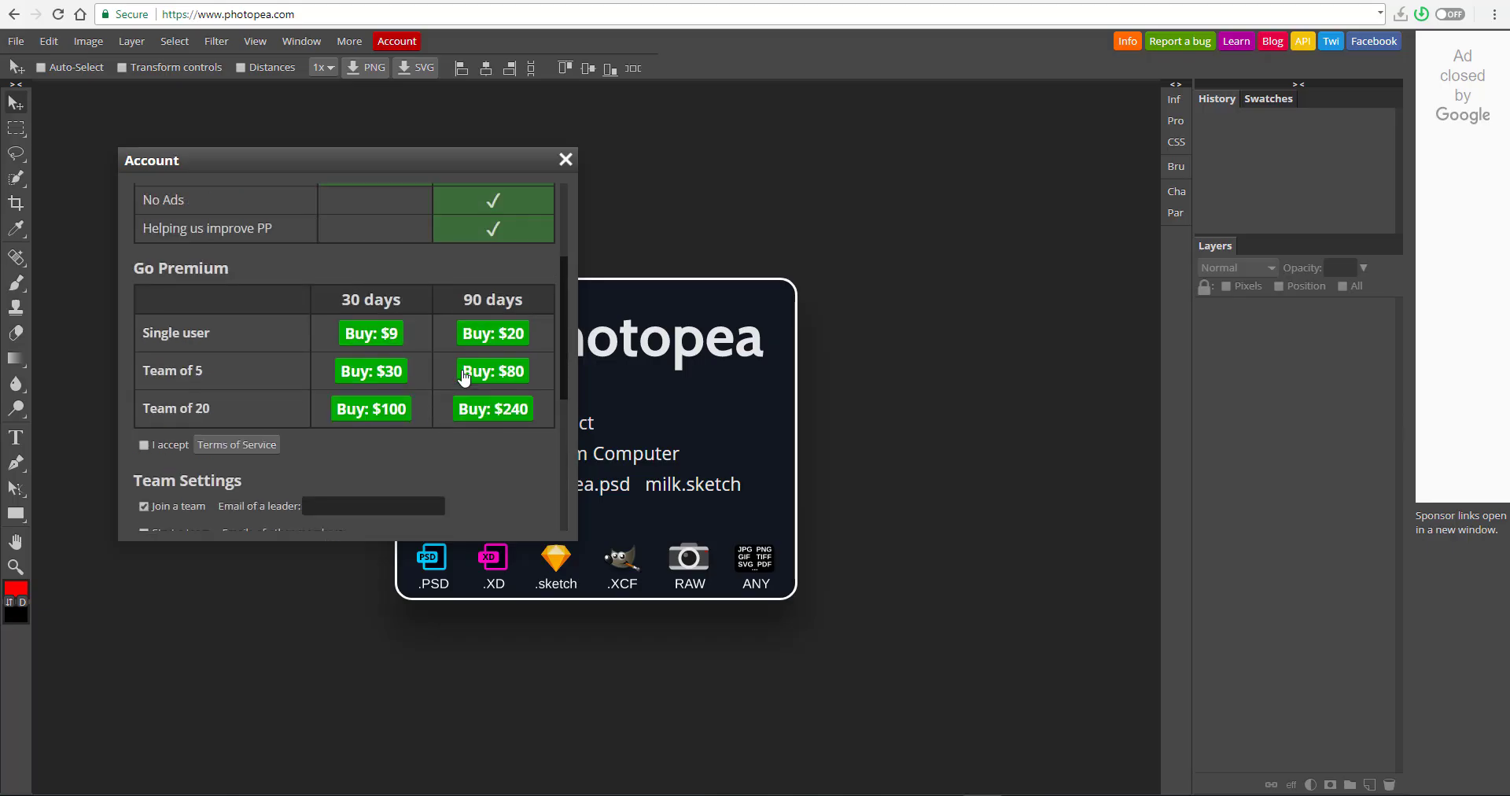
Step: Start a 1080×1080 Instagram (Social) project from the blue 'What Is Love?' template
{"action": "left_click", "coordinate": [565, 160]}
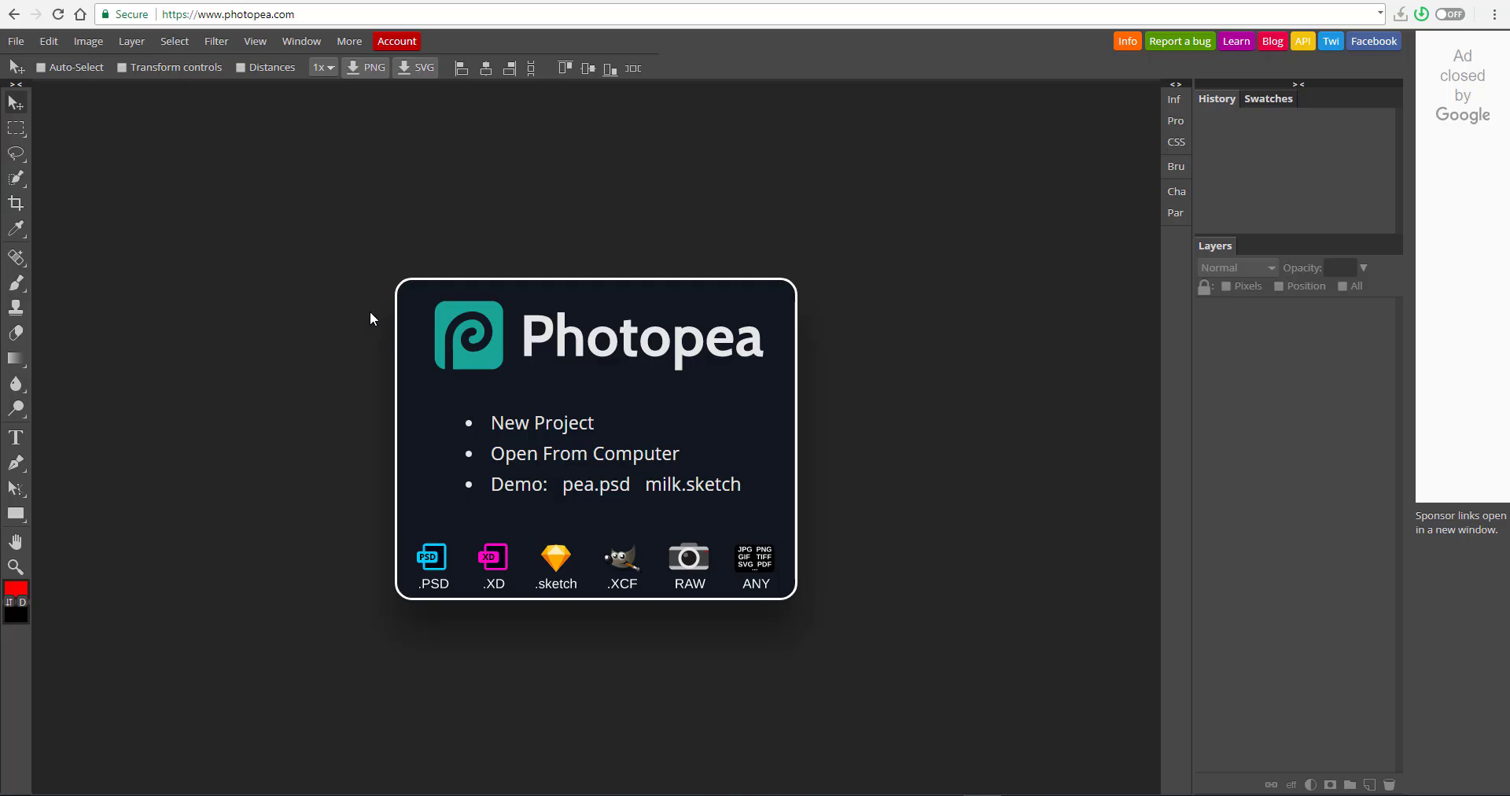
{"action": "left_click", "coordinate": [536, 428]}
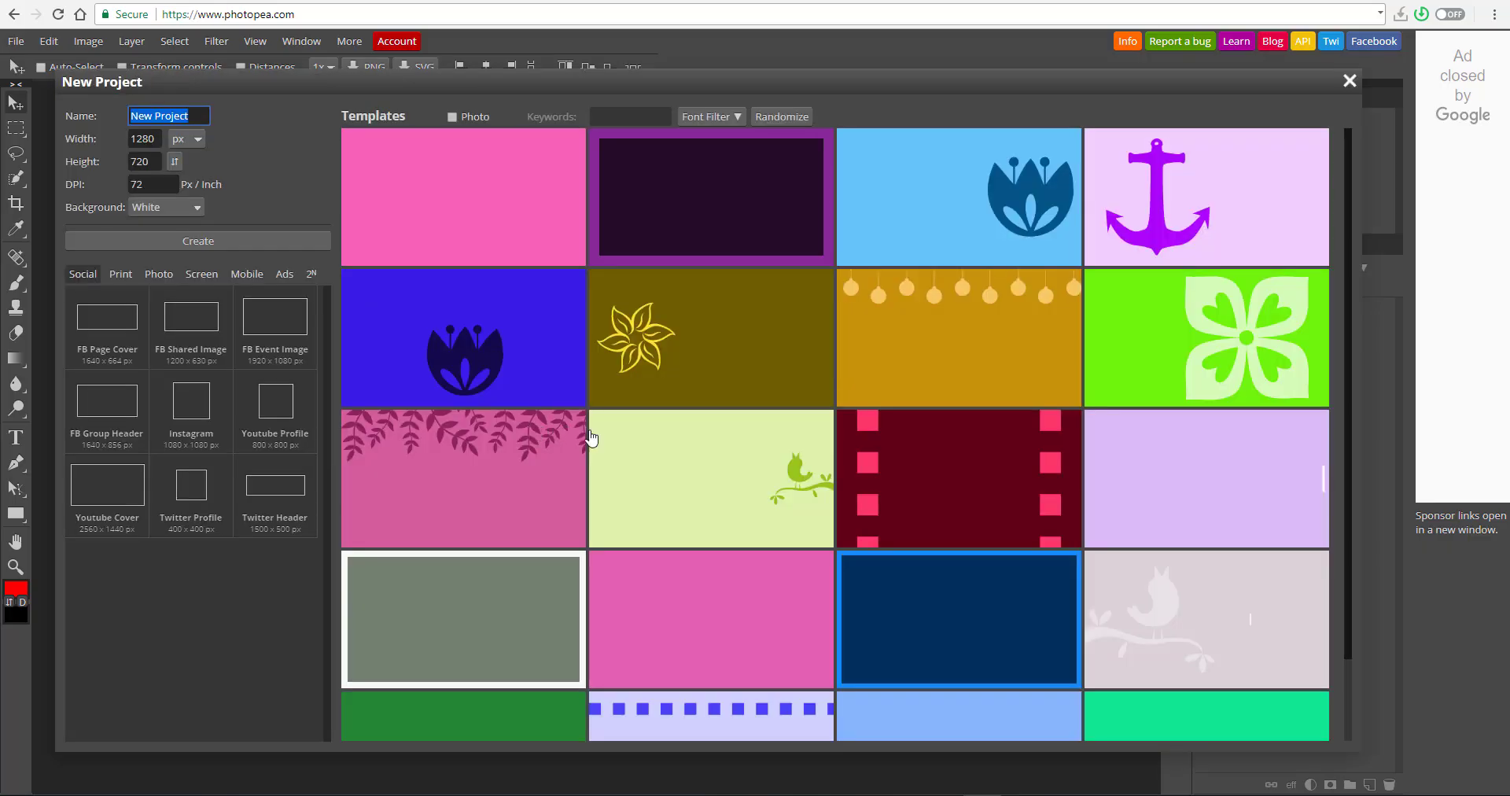
{"action": "left_click", "coordinate": [197, 405]}
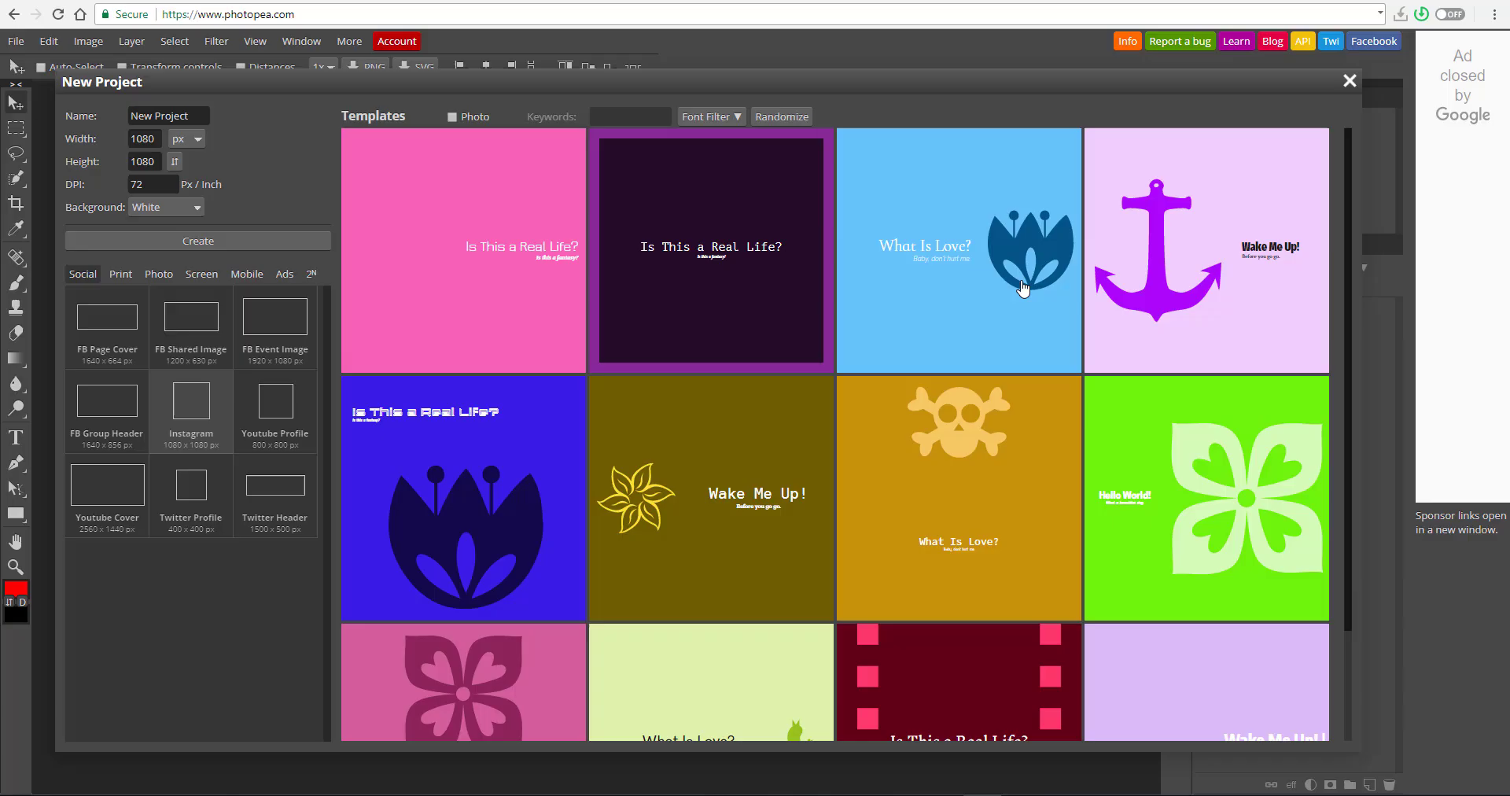
{"action": "left_click", "coordinate": [940, 299]}
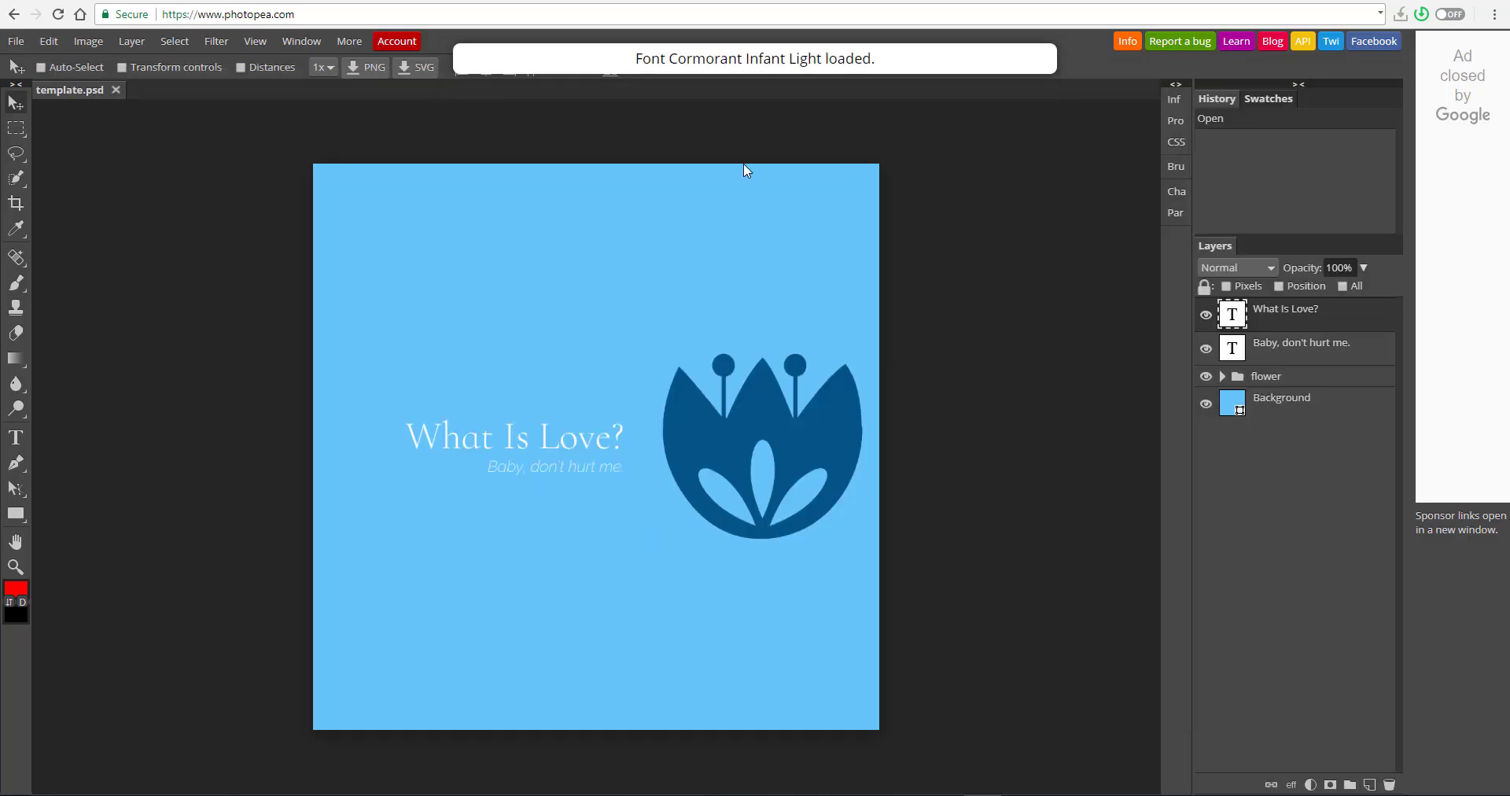
Step: Recolour the Background layer's Solid Color Fill to the brighter blue #6ac7fe
{"action": "left_click", "coordinate": [1280, 402]}
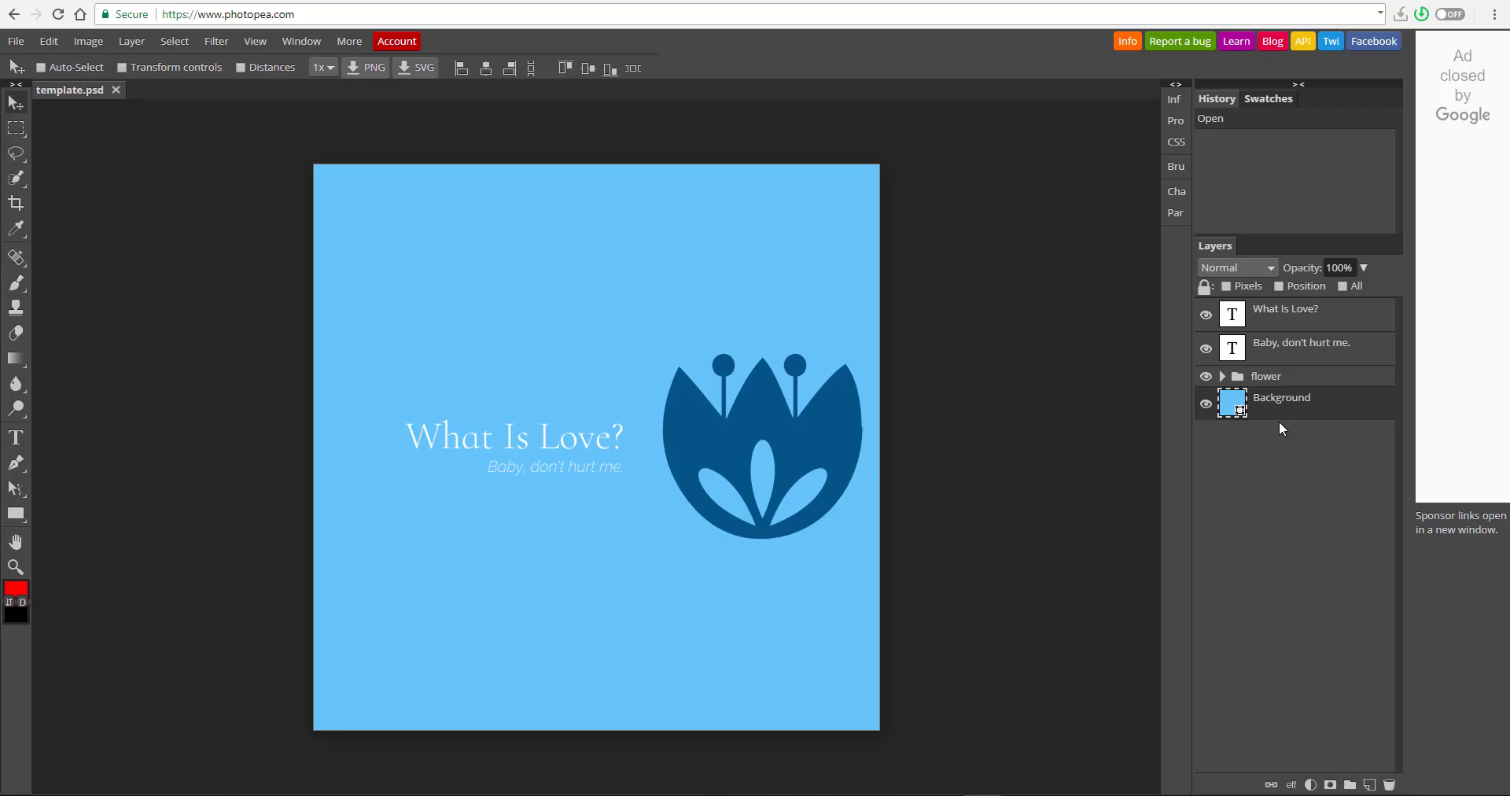
{"action": "double_click", "coordinate": [1226, 404]}
{"action": "left_click", "coordinate": [967, 197]}
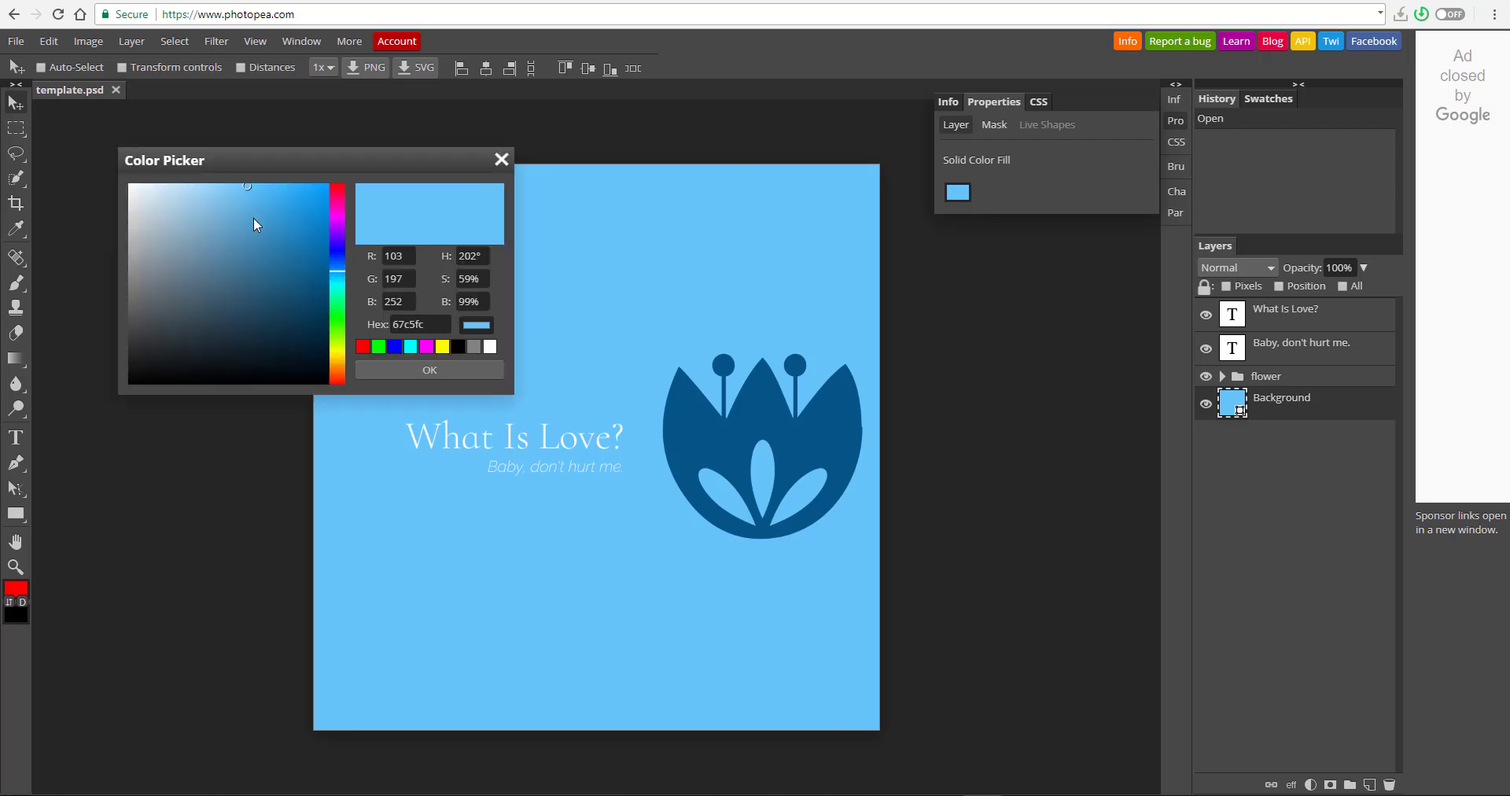
{"action": "mouse_move", "coordinate": [253, 217]}
{"action": "left_mouse_down"}
{"action": "mouse_move", "coordinate": [230, 257]}
{"action": "mouse_move", "coordinate": [268, 184]}
{"action": "mouse_move", "coordinate": [245, 183]}
{"action": "left_mouse_up"}
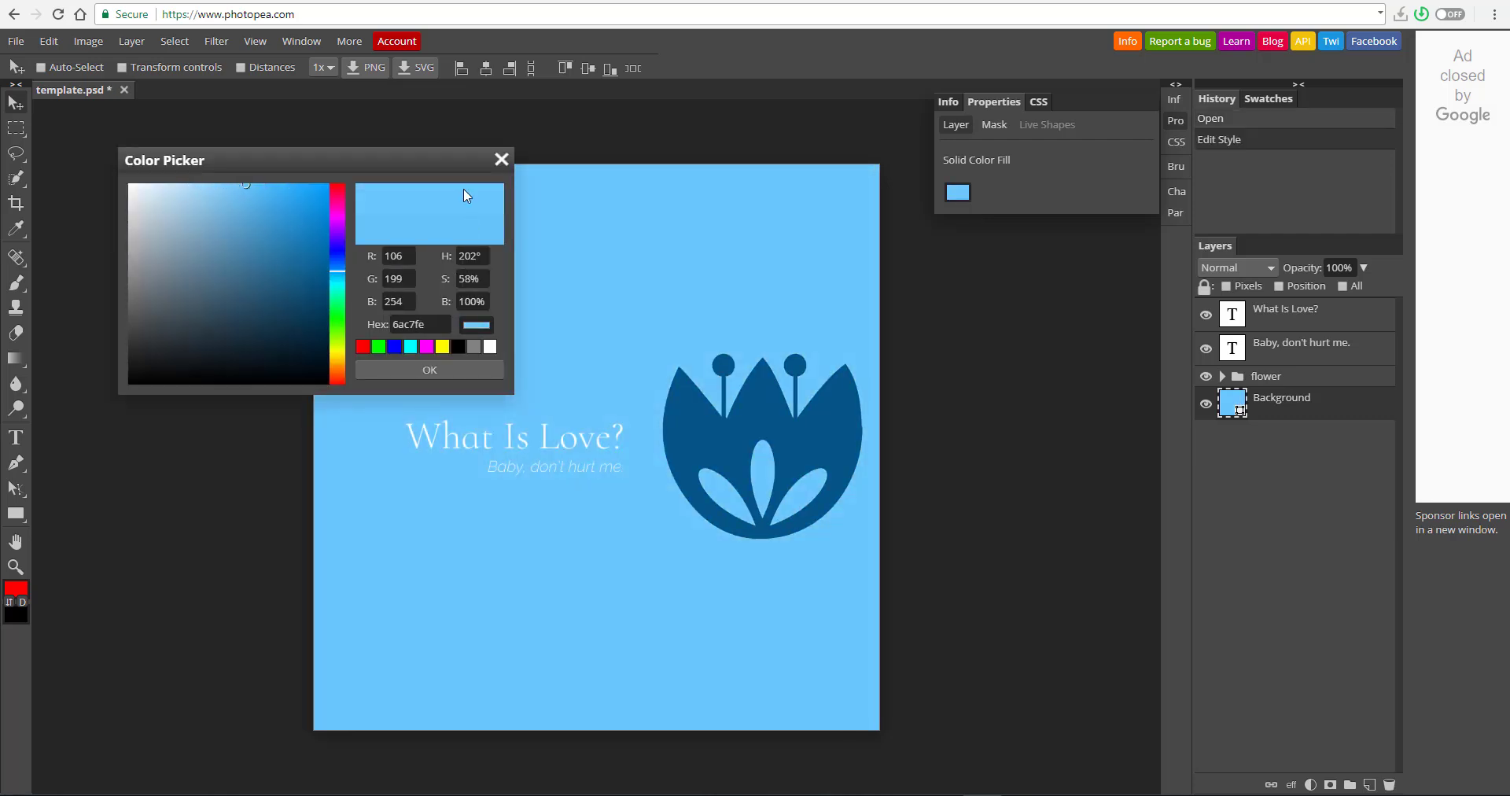
{"action": "left_click", "coordinate": [505, 161]}
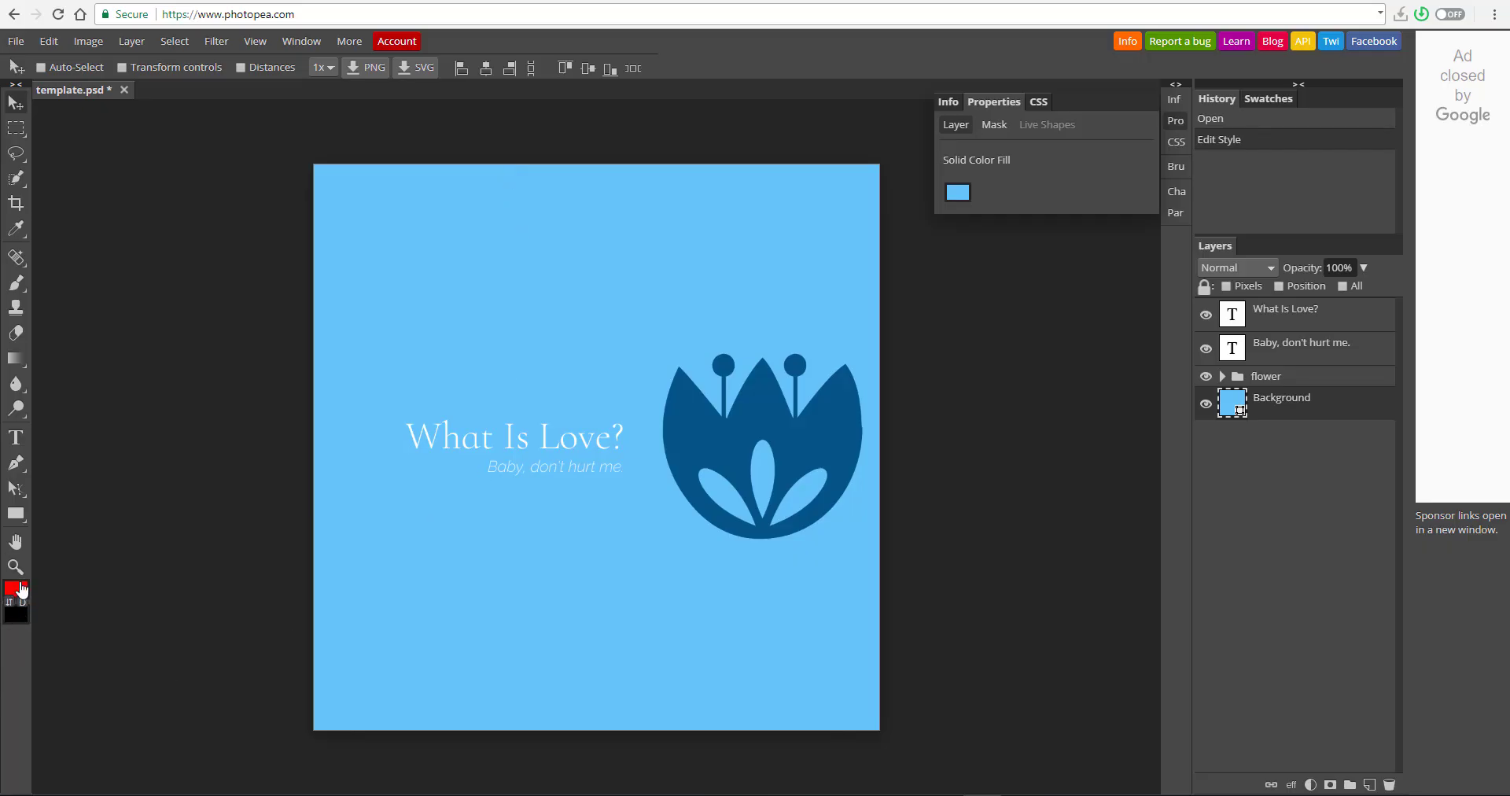
{"action": "mouse_move", "coordinate": [15, 358]}
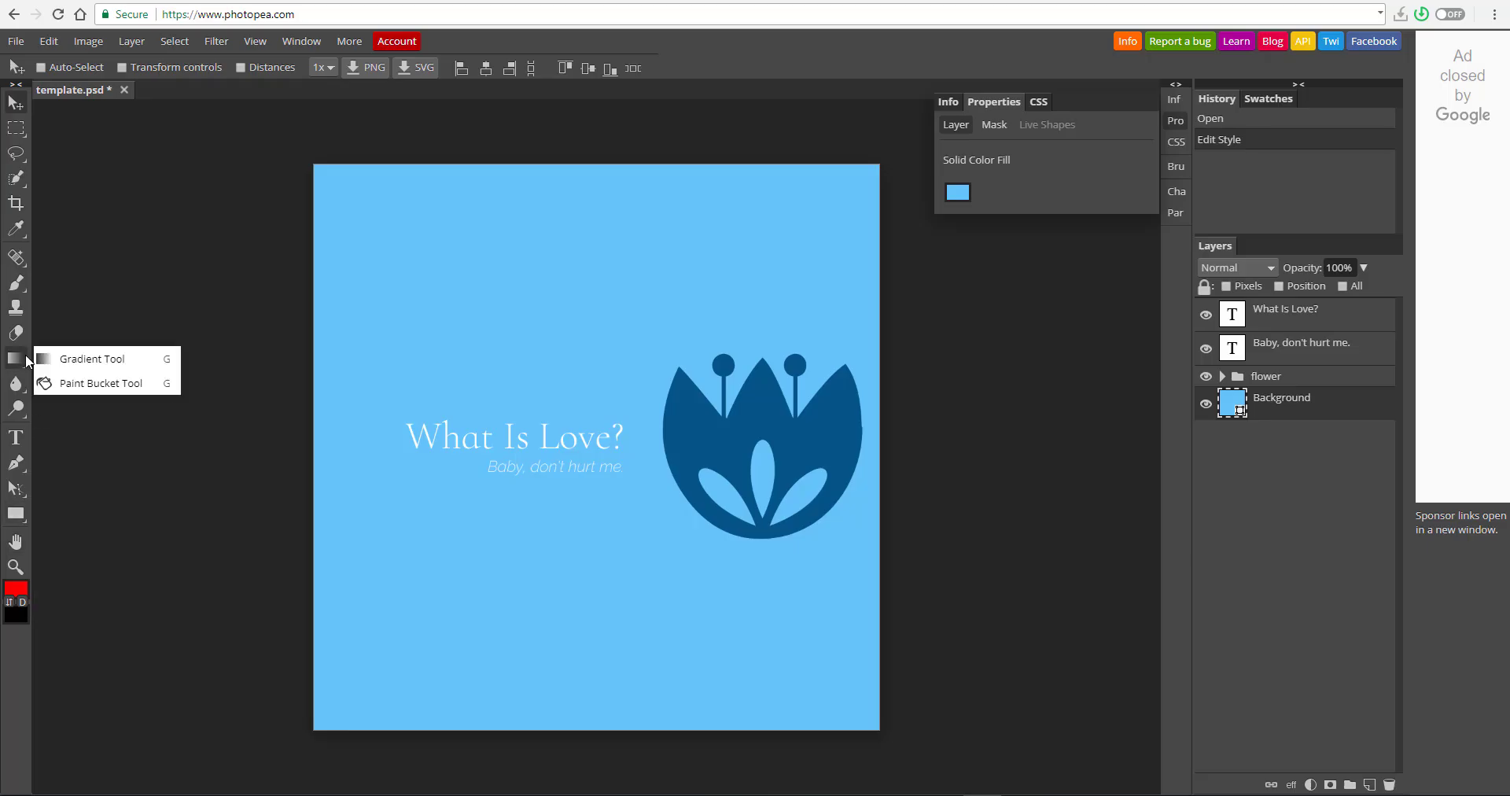
Step: Add a raster mask to Background and set the gradient's left colour stop to white
{"action": "left_click", "coordinate": [1331, 786]}
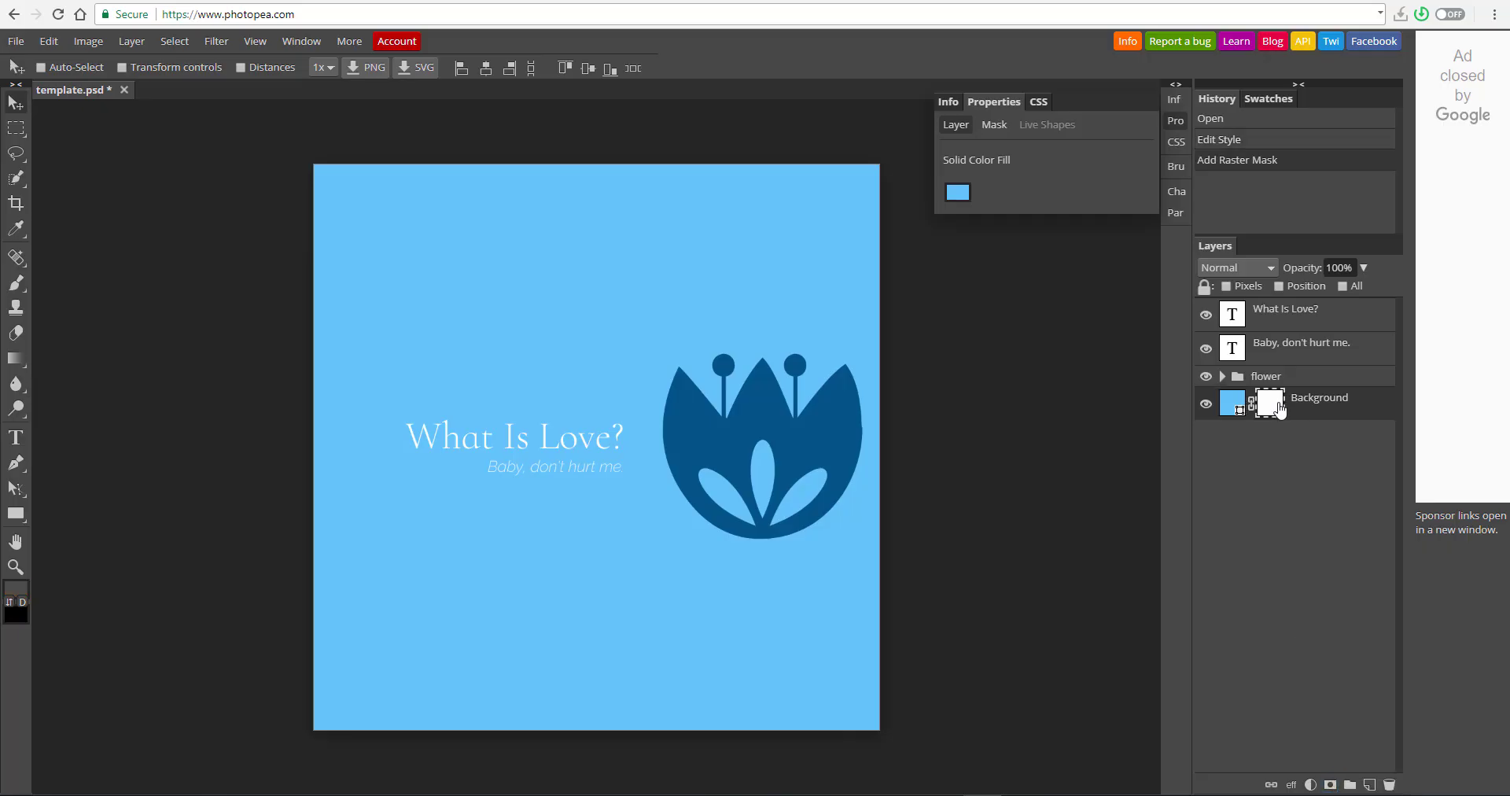
{"action": "left_click", "coordinate": [16, 357]}
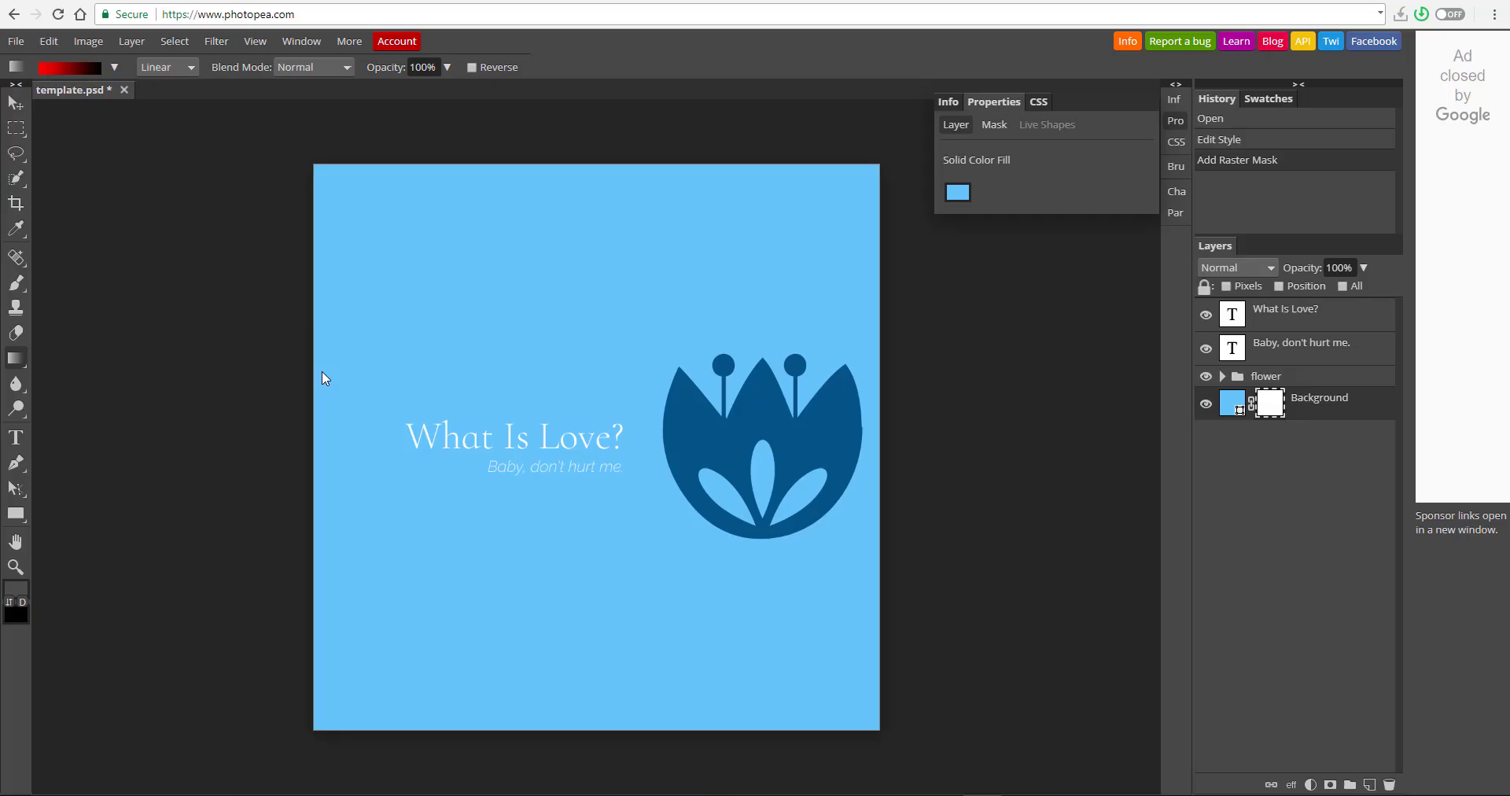
{"action": "left_click", "coordinate": [69, 68]}
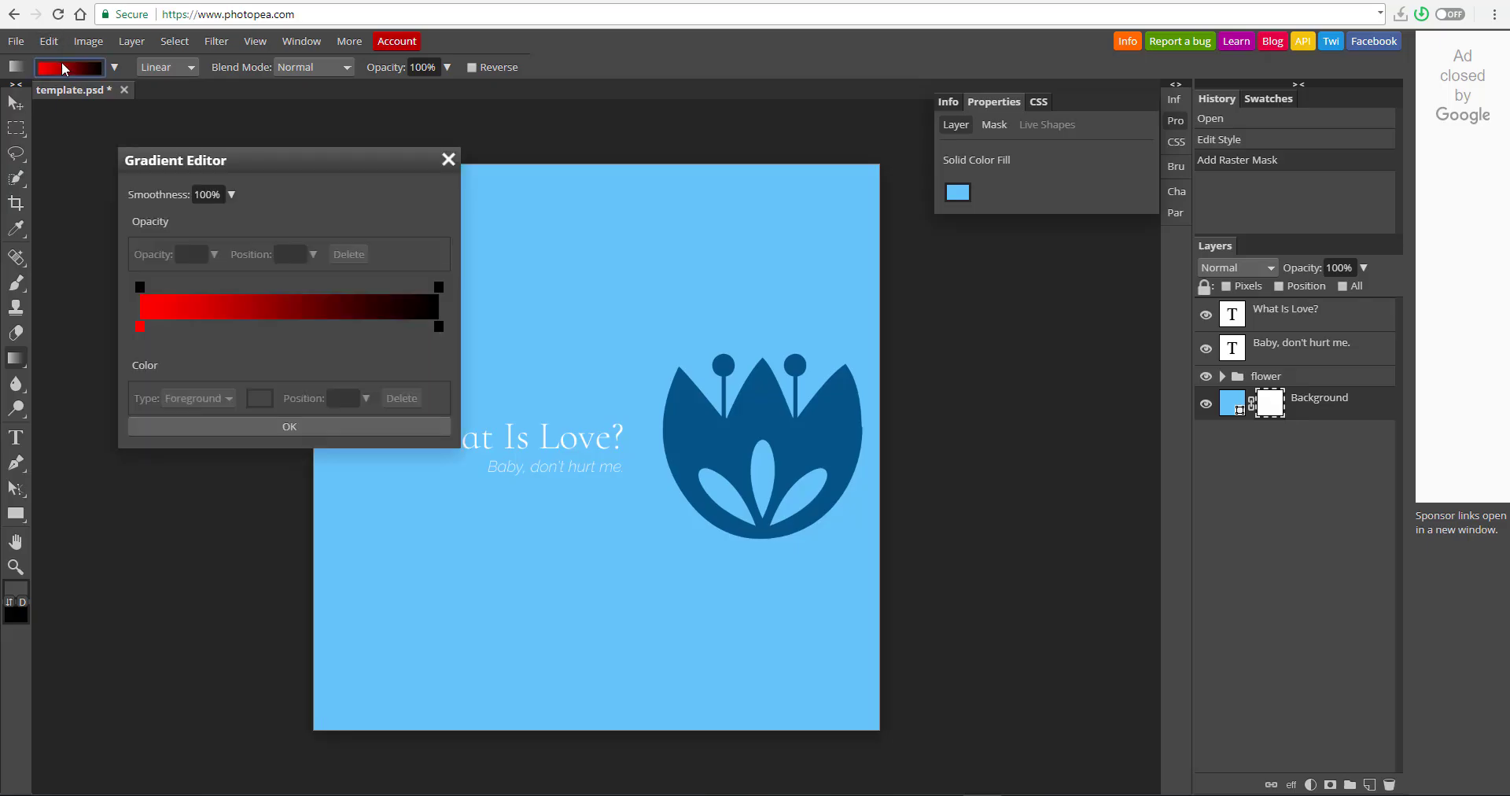
{"action": "left_click", "coordinate": [140, 326]}
{"action": "left_click", "coordinate": [259, 398]}
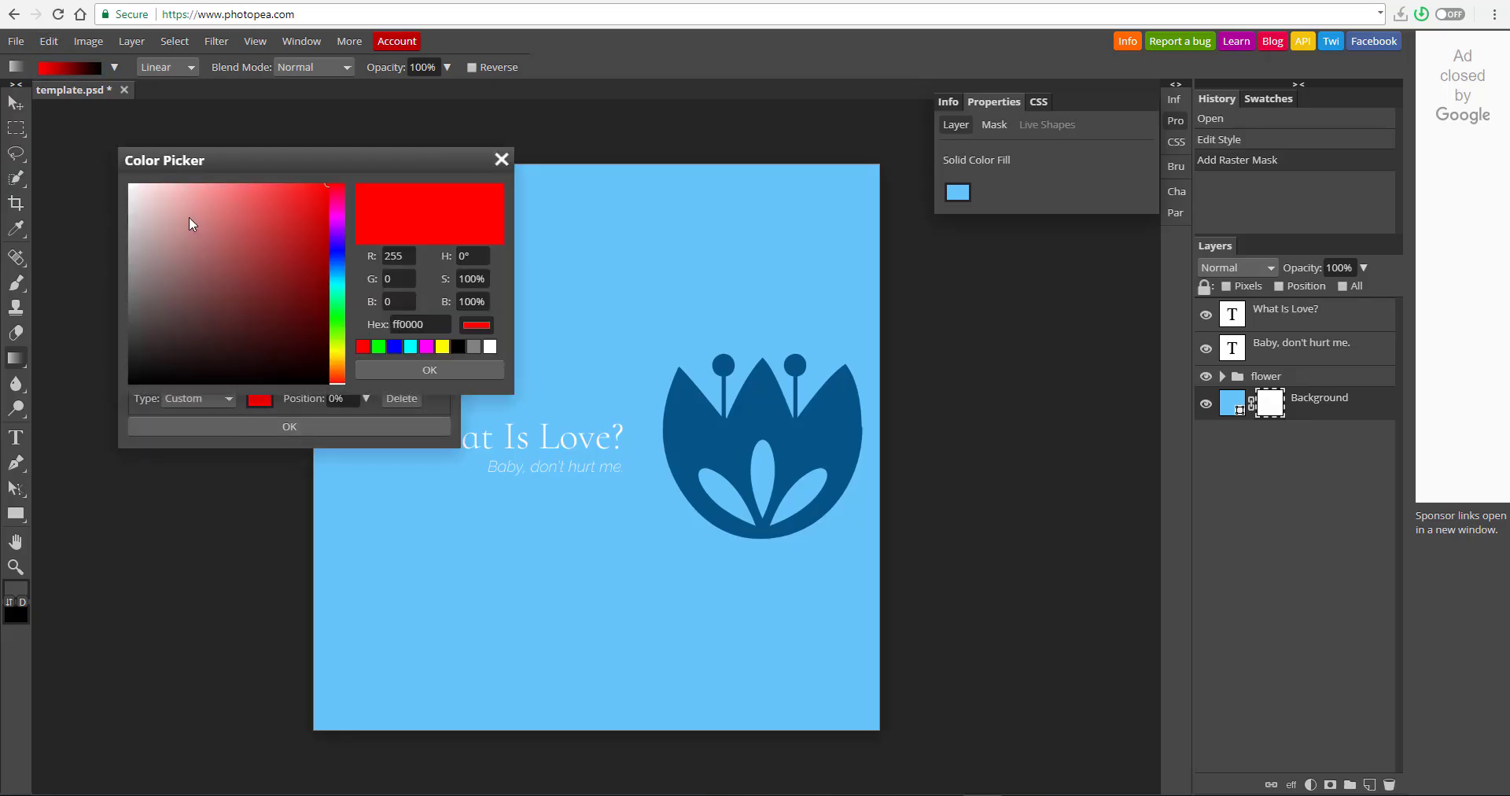
{"action": "left_click_drag", "start_coordinate": [191, 223], "coordinate": [128, 161]}
{"action": "left_click", "coordinate": [431, 370]}
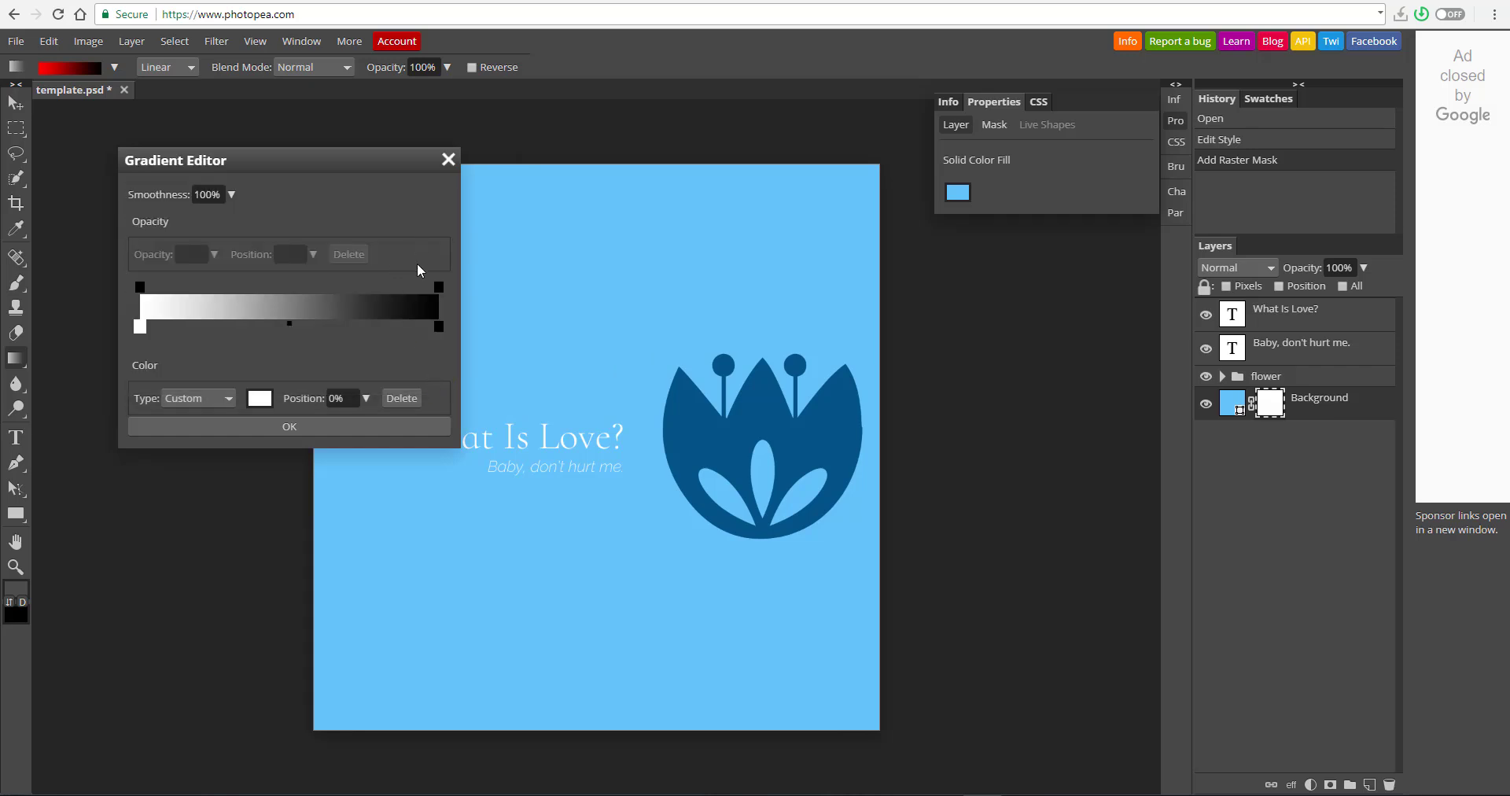
{"action": "left_click", "coordinate": [448, 159]}
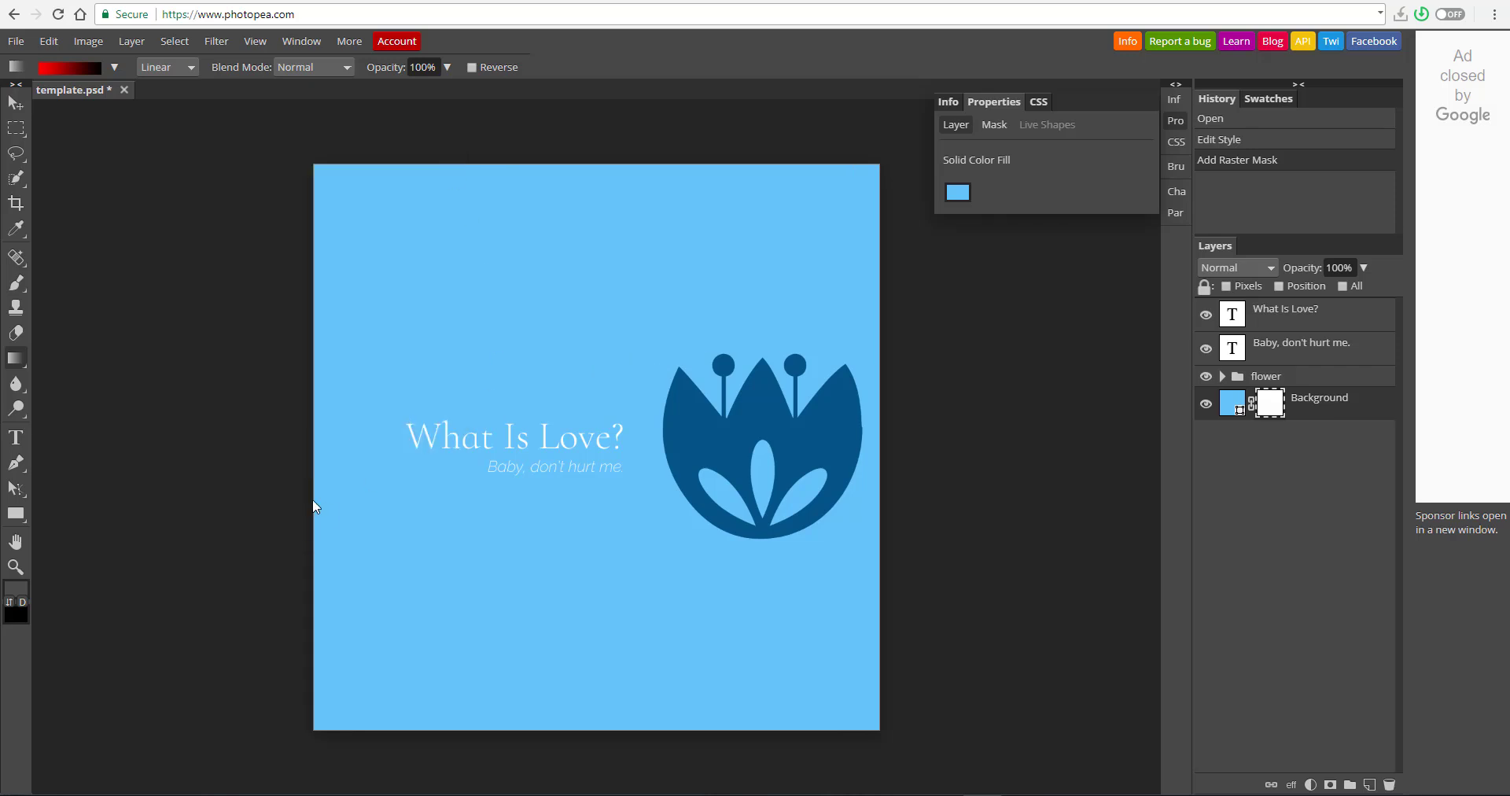
Step: Drag a trial gradient on the Background mask, undo it, and confirm a white-to-black gradient
{"action": "right_click", "coordinate": [15, 358]}
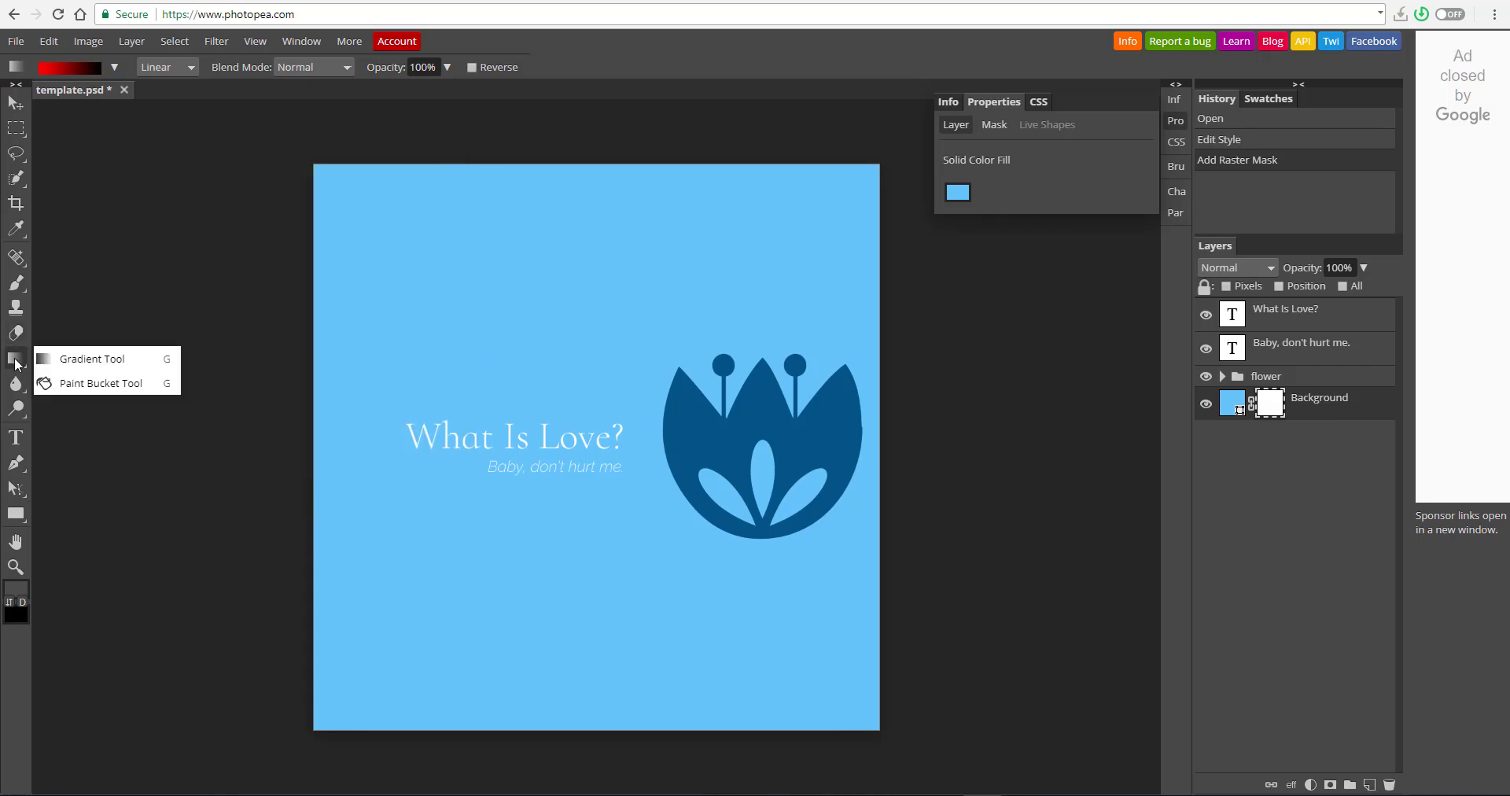
{"action": "left_click", "coordinate": [1273, 403]}
{"action": "left_click_drag", "start_coordinate": [336, 405], "coordinate": [889, 406]}
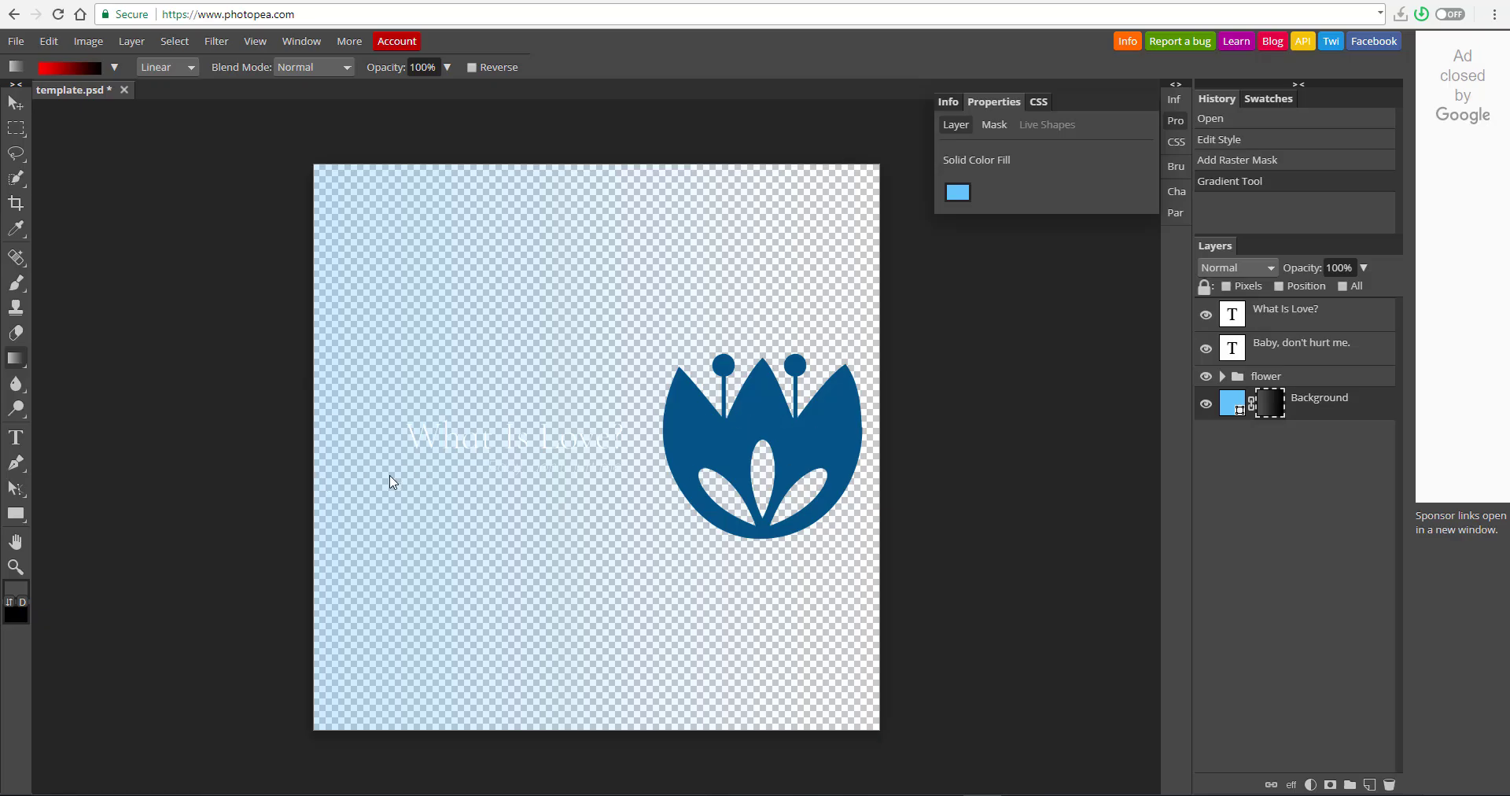
{"action": "key", "text": "ctrl+z"}
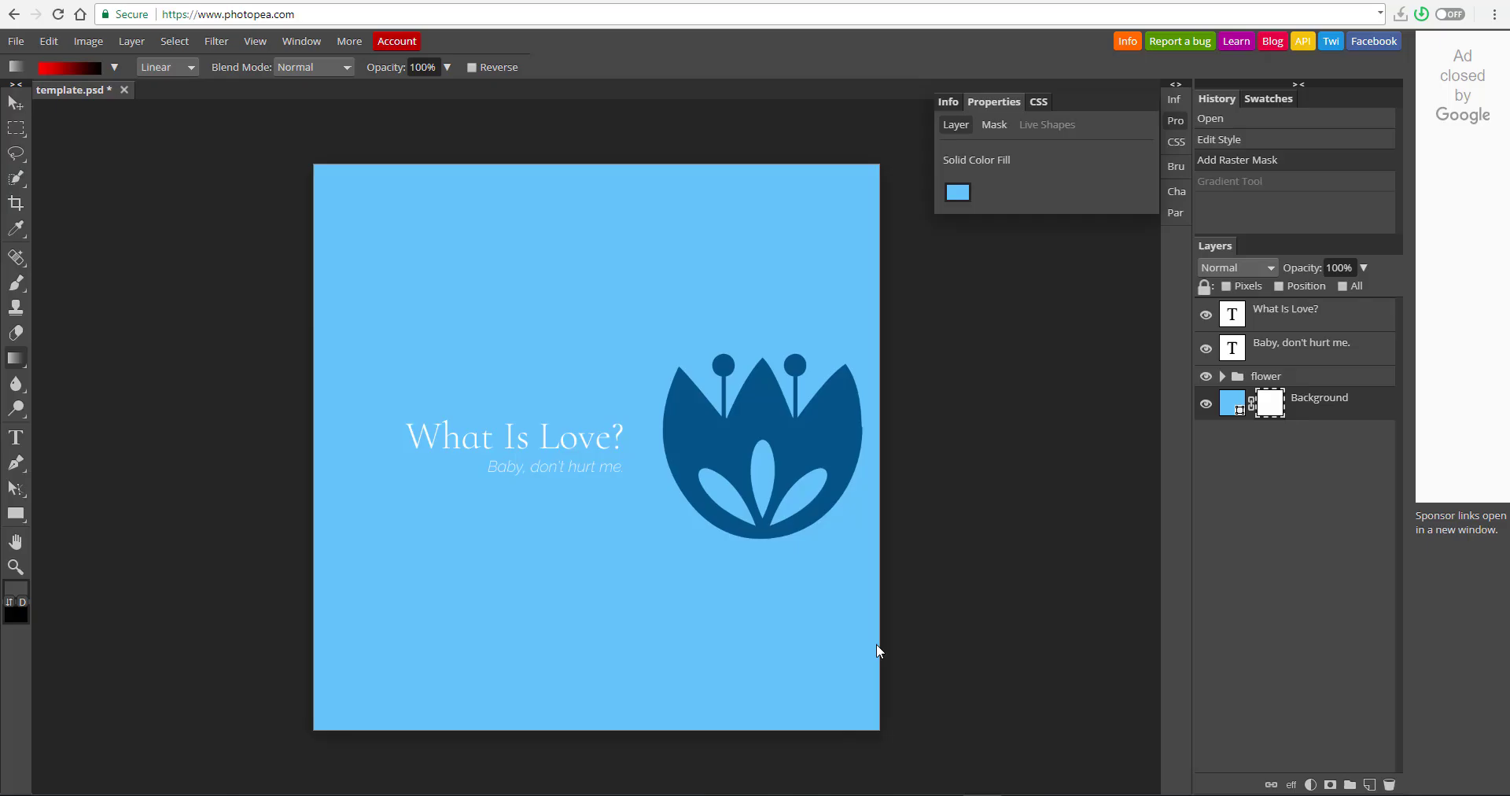
{"action": "left_click", "coordinate": [74, 69]}
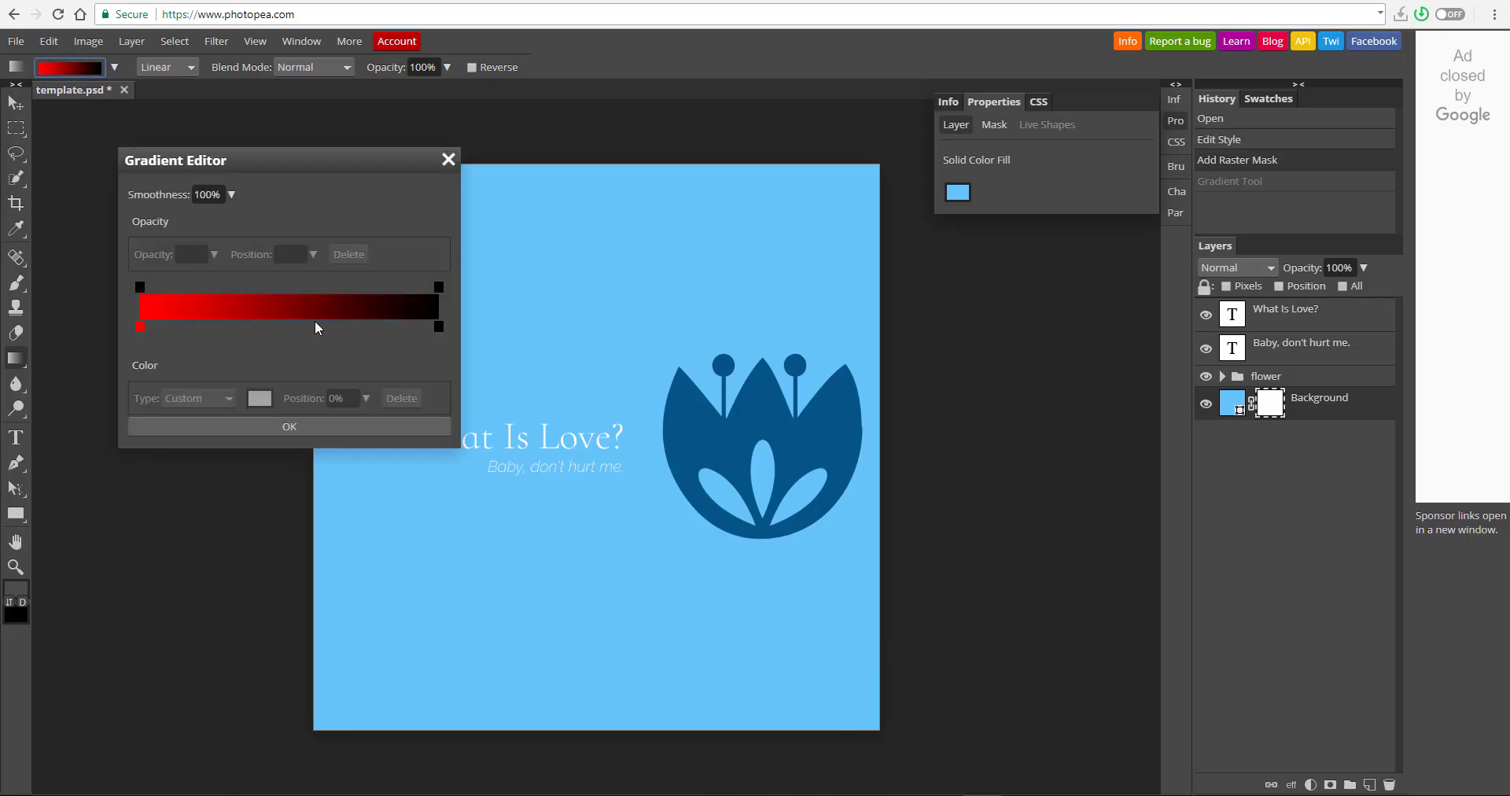
{"action": "left_click", "coordinate": [139, 326]}
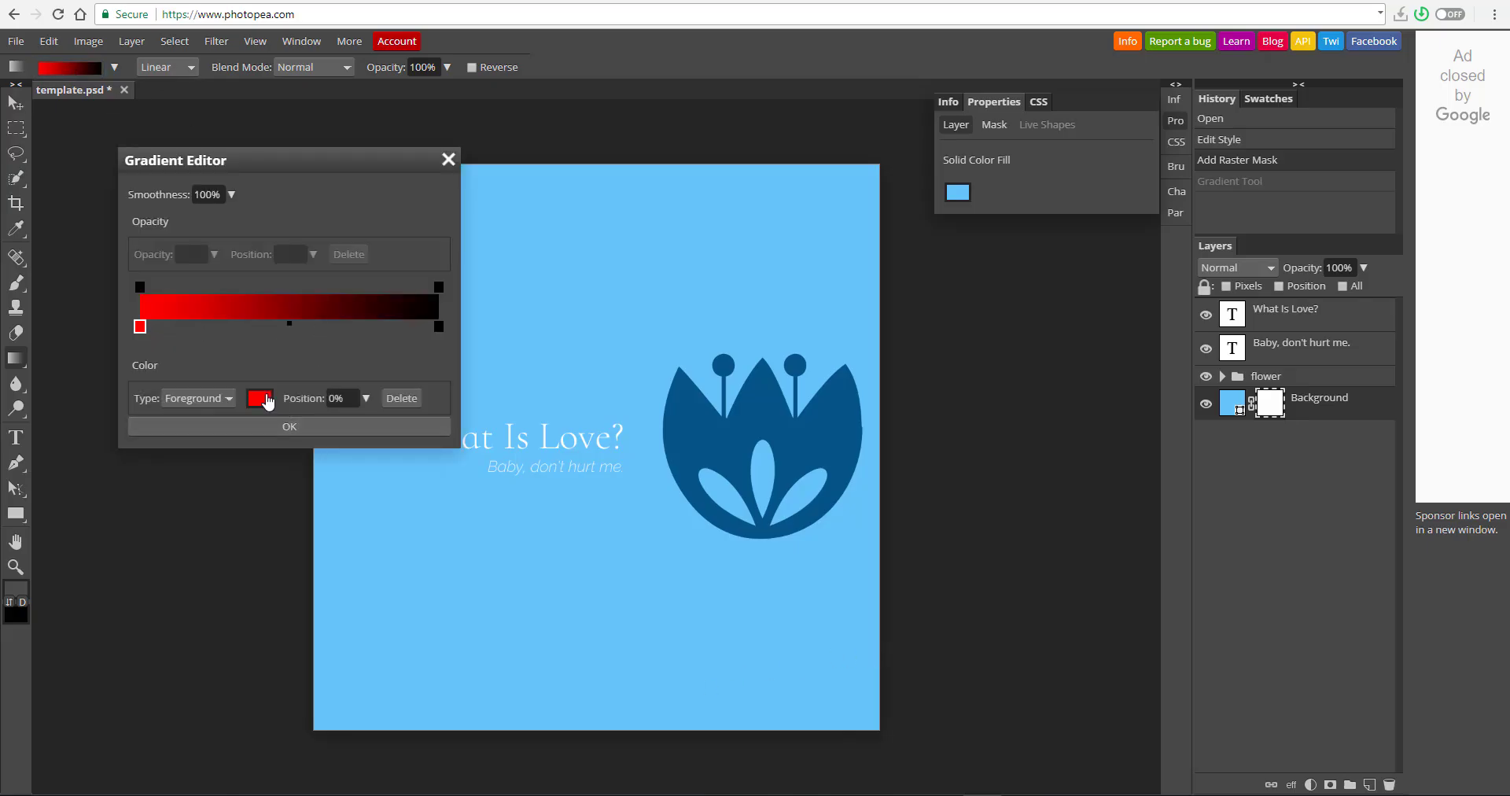
{"action": "left_click", "coordinate": [260, 399]}
{"action": "left_click_drag", "start_coordinate": [296, 241], "coordinate": [55, 138]}
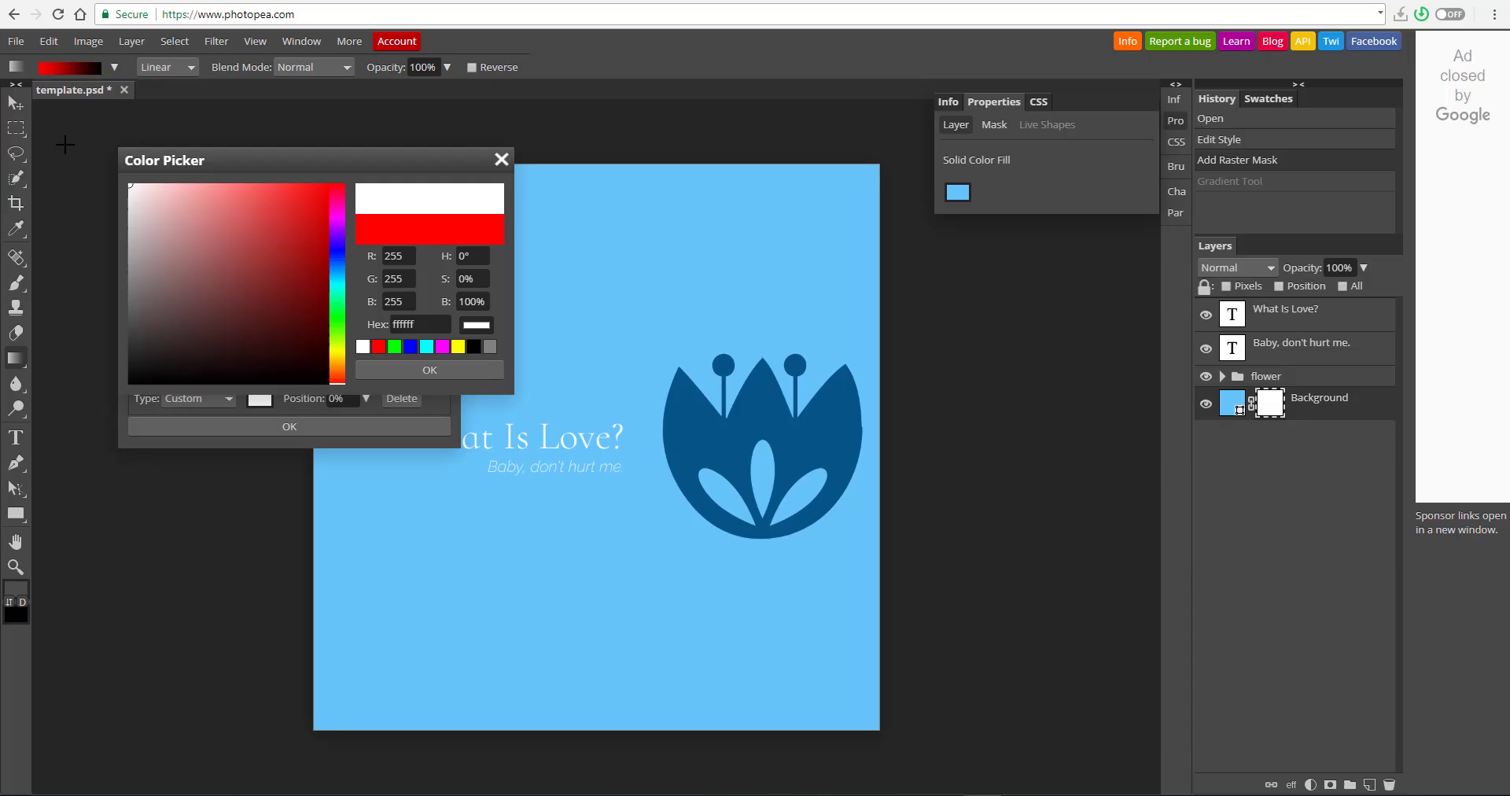
{"action": "left_click", "coordinate": [462, 370]}
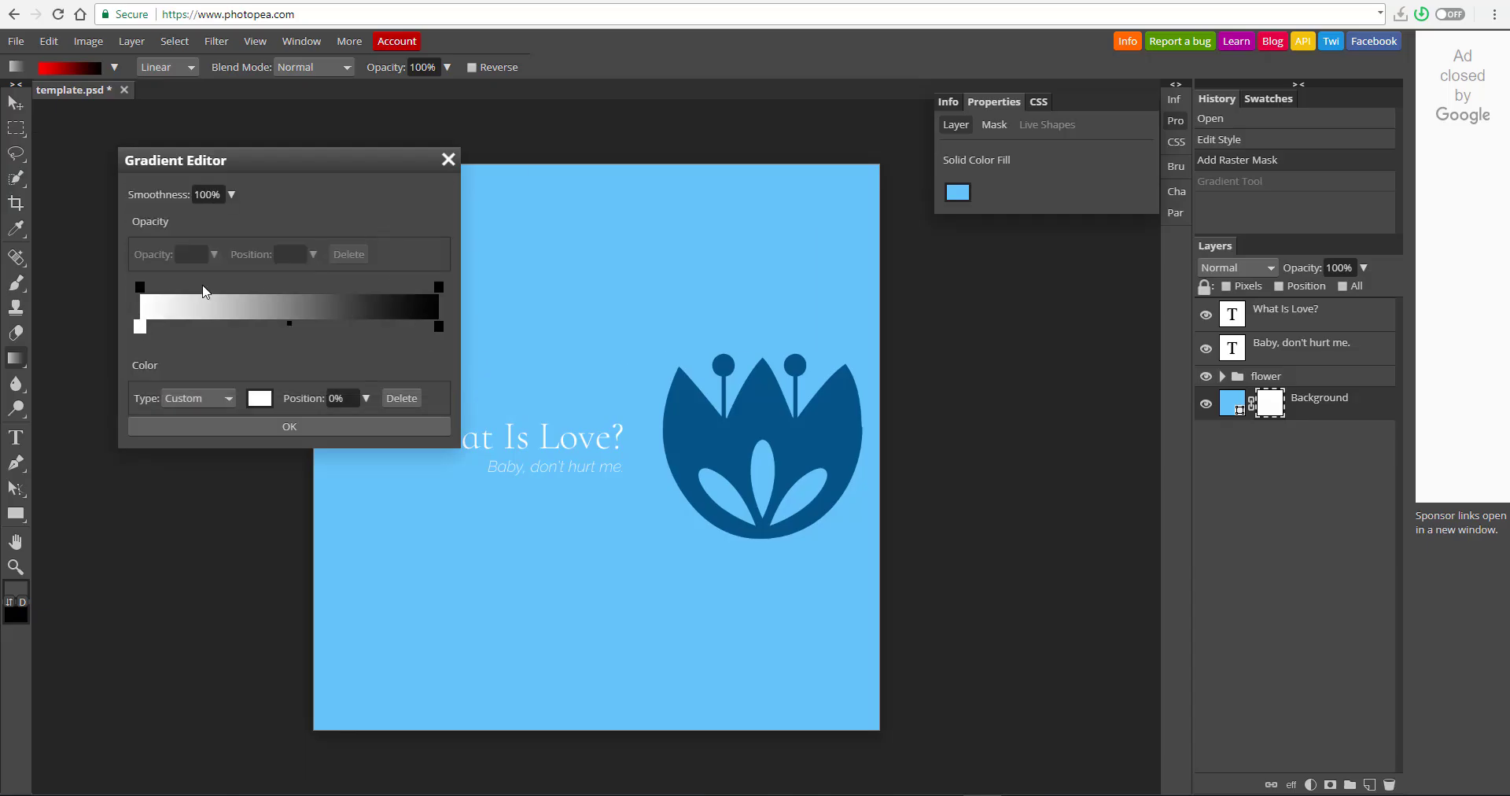
{"action": "left_click", "coordinate": [336, 426]}
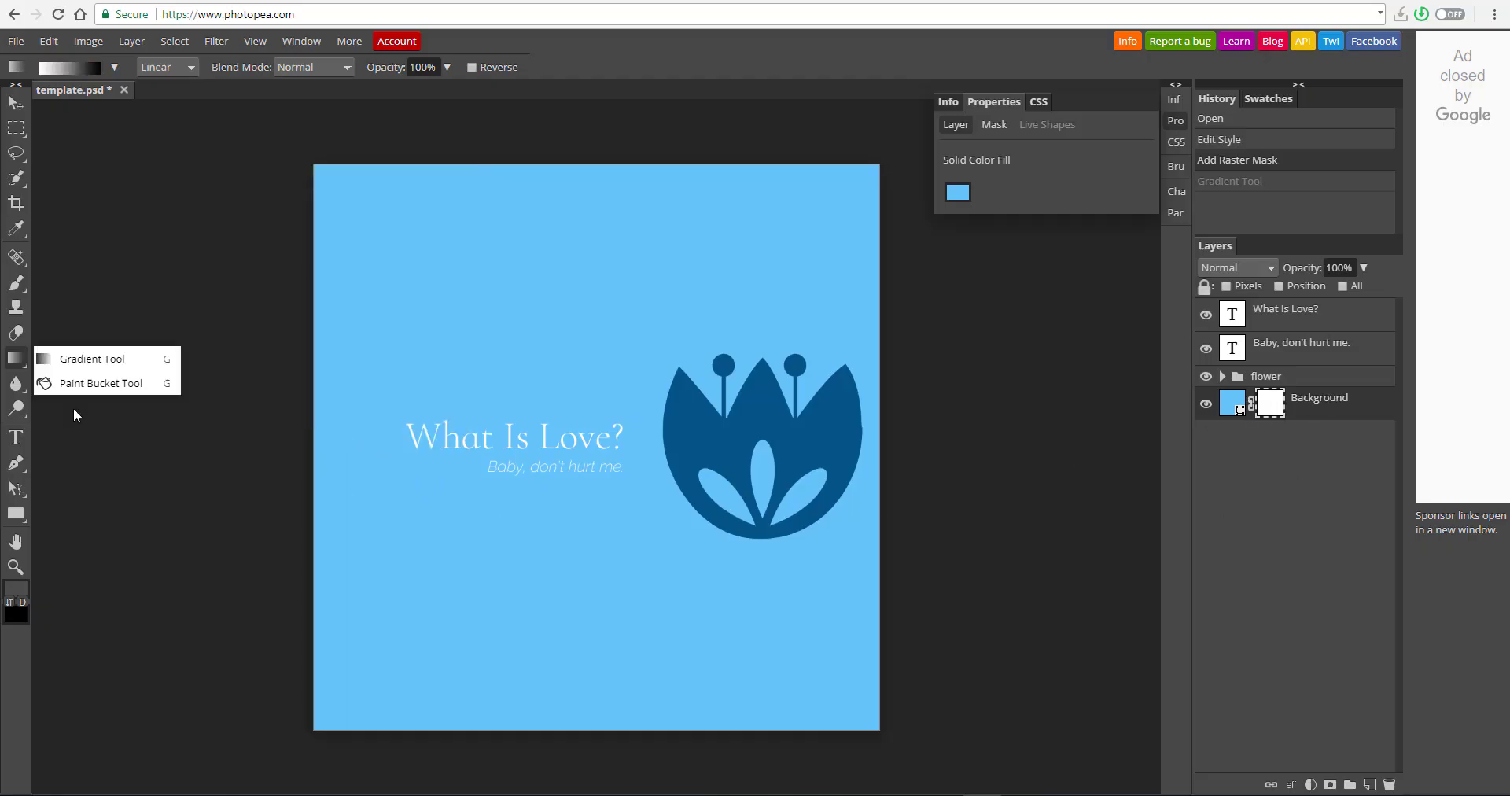
Step: Try rightward and leftward gradient fades on the mask, undoing both, then return to Move
{"action": "left_click_drag", "start_coordinate": [337, 526], "coordinate": [654, 526]}
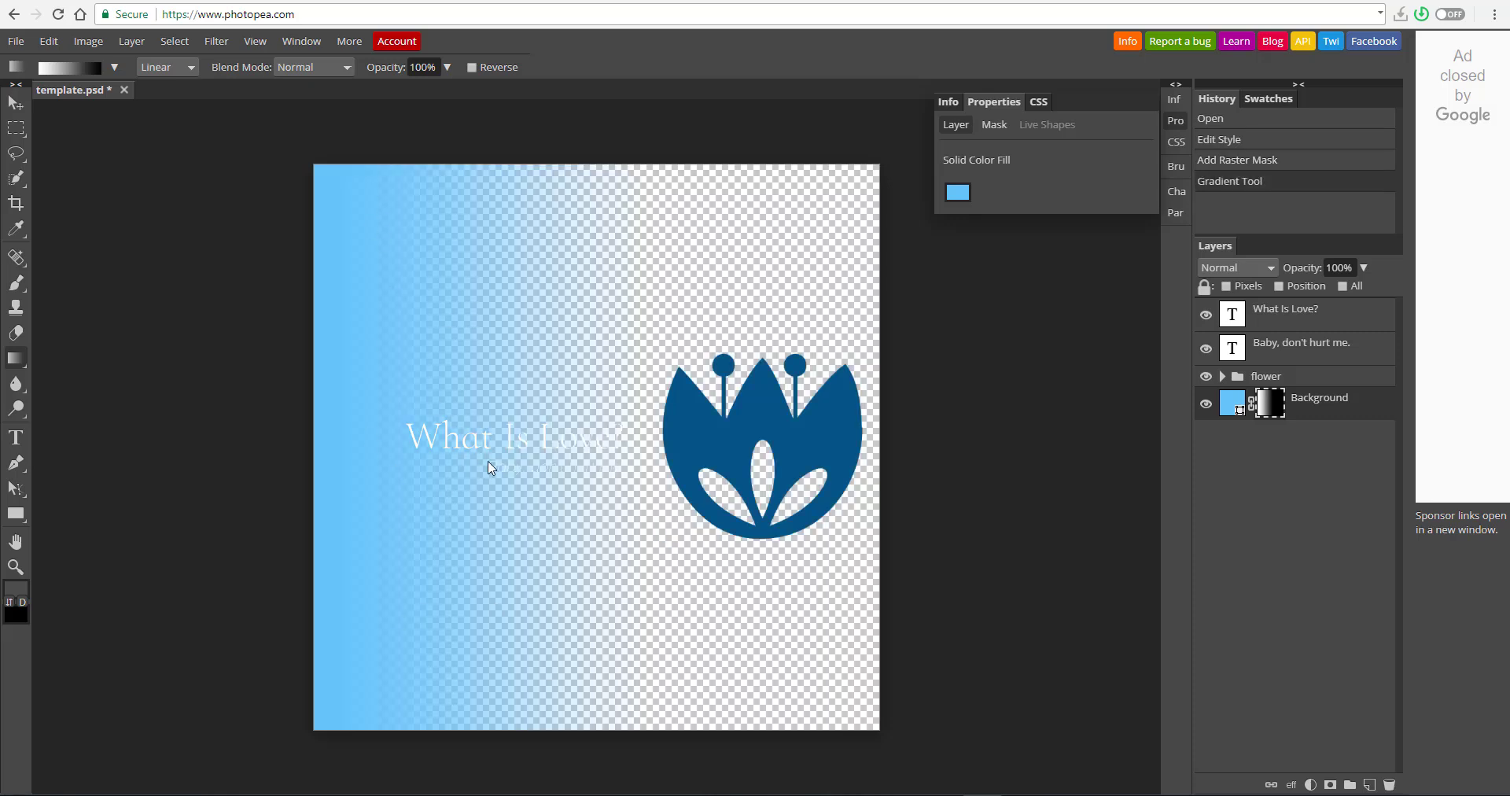
{"action": "key", "text": "ctrl+z"}
{"action": "left_click_drag", "start_coordinate": [817, 474], "coordinate": [303, 470]}
{"action": "key", "text": "ctrl+z"}
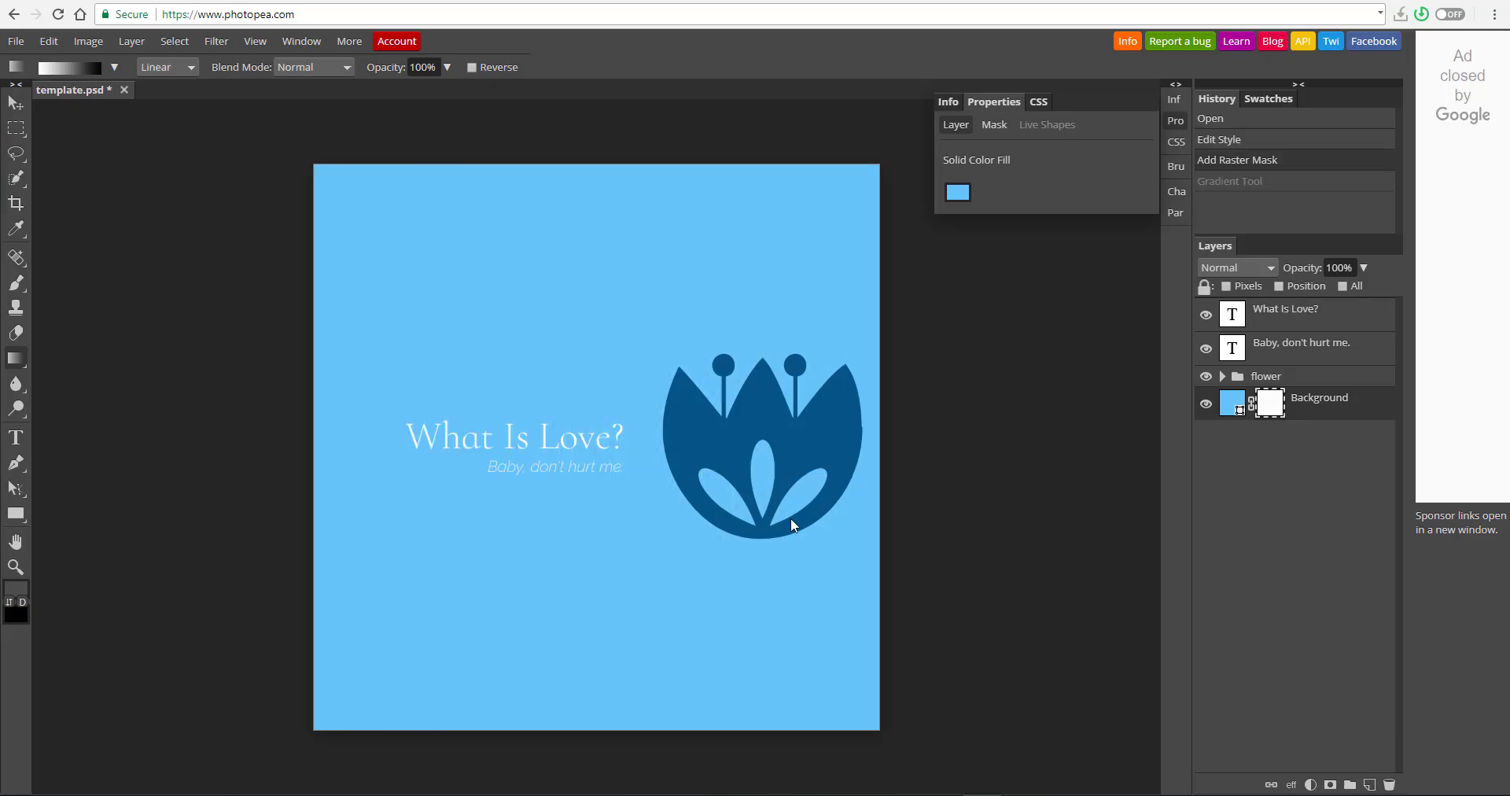
{"action": "left_click", "coordinate": [16, 103]}
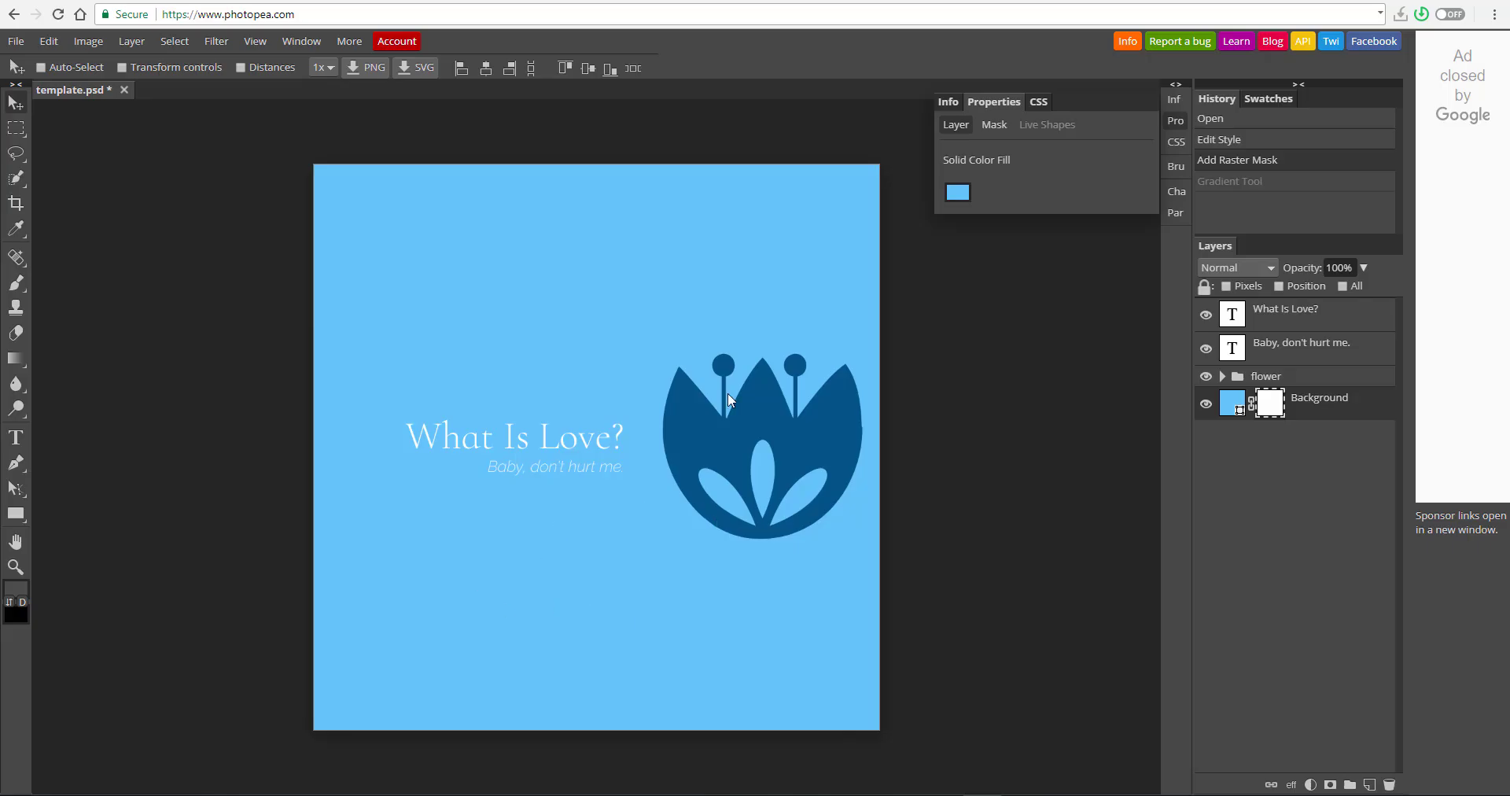
Step: Expand the flower group, select its Layer, and bring up that layer's context options
{"action": "left_click", "coordinate": [1238, 376]}
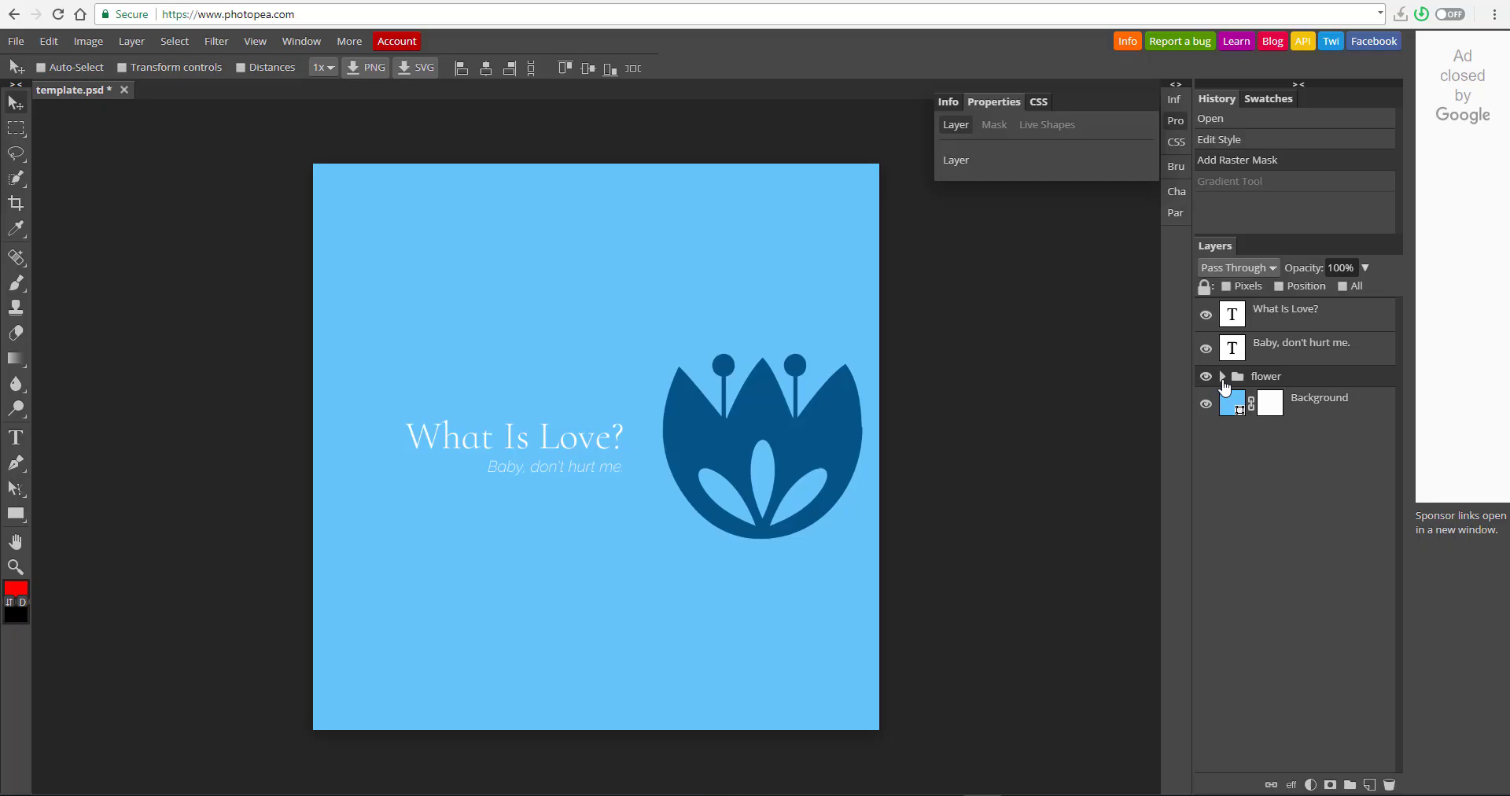
{"action": "left_click", "coordinate": [1221, 376]}
{"action": "left_click", "coordinate": [1269, 415]}
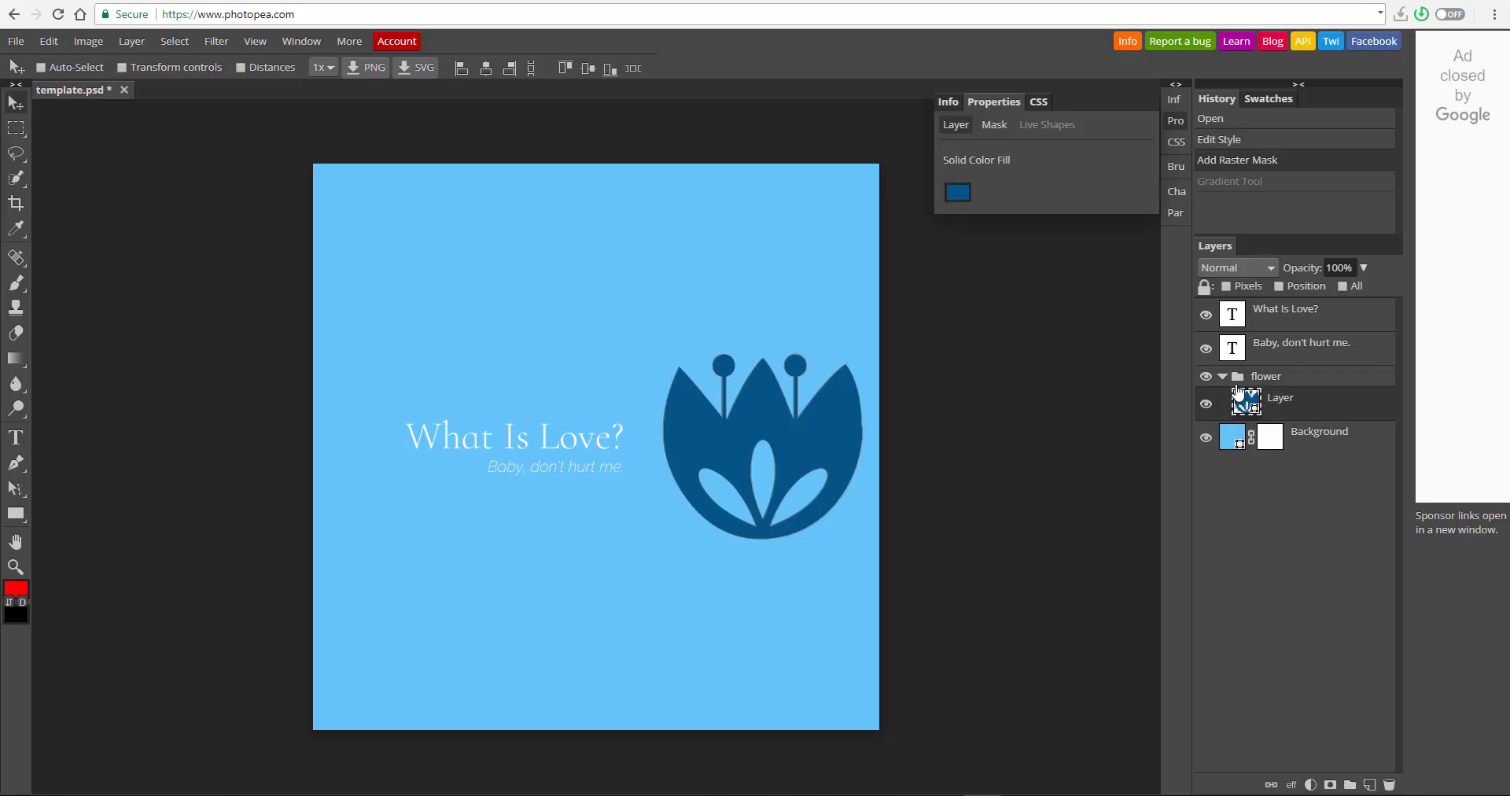
{"action": "mouse_move", "coordinate": [18, 115]}
{"action": "right_click", "coordinate": [1254, 402]}
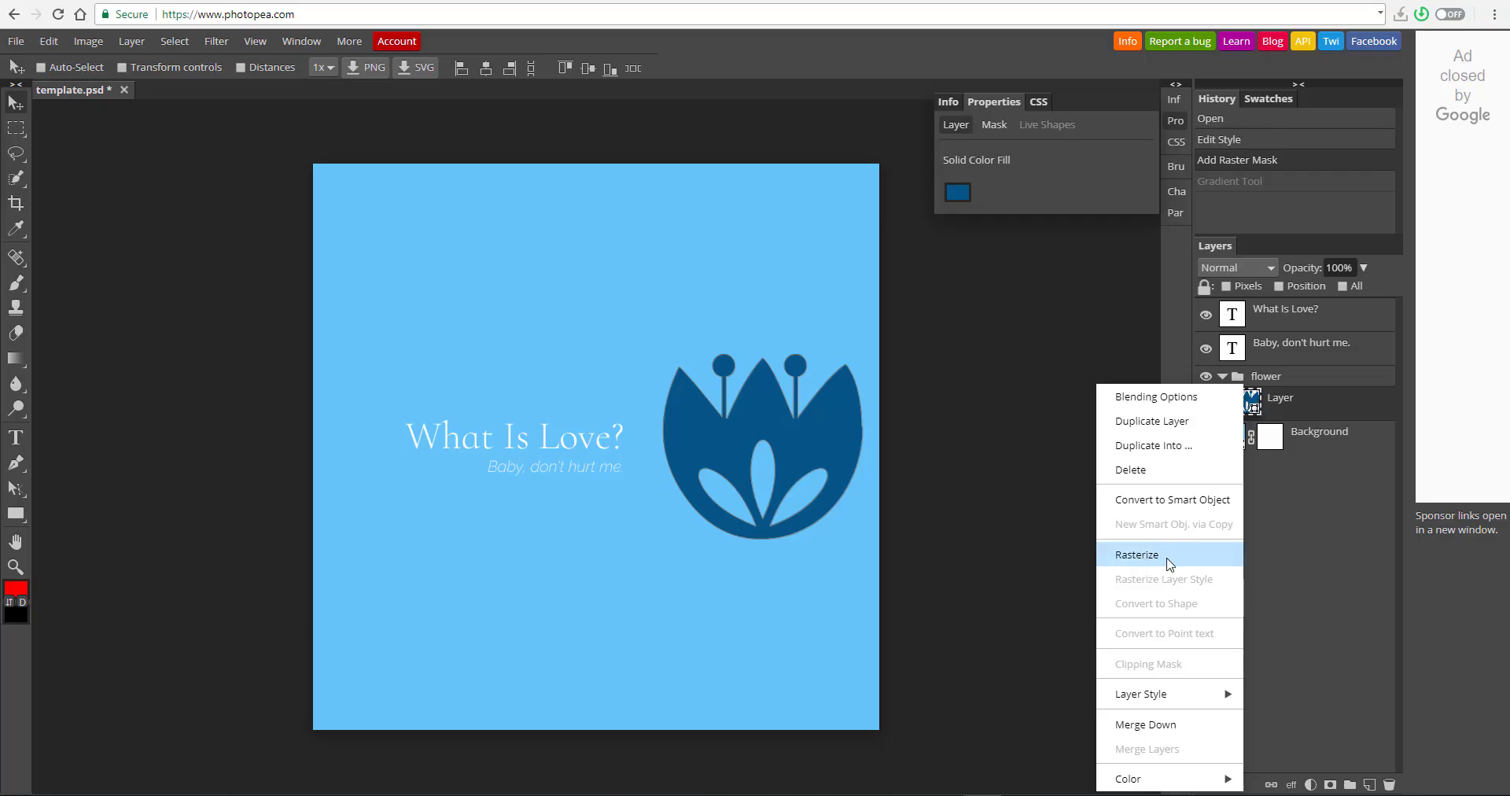
Step: Convert the flower layer to a smart object and open its Layer.psd contents
{"action": "left_click", "coordinate": [1186, 501]}
{"action": "double_click", "coordinate": [1249, 403]}
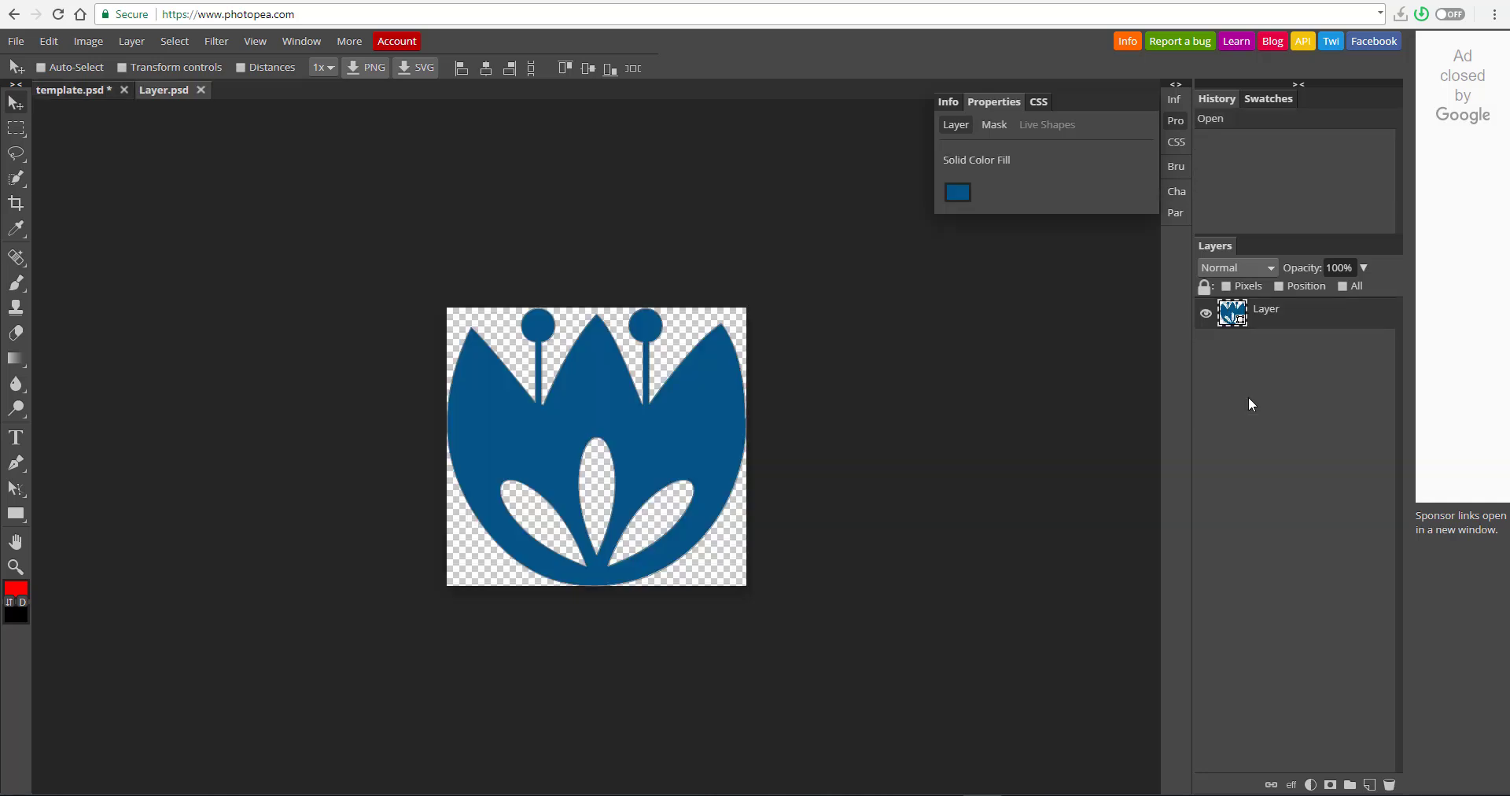
{"action": "left_click", "coordinate": [93, 89]}
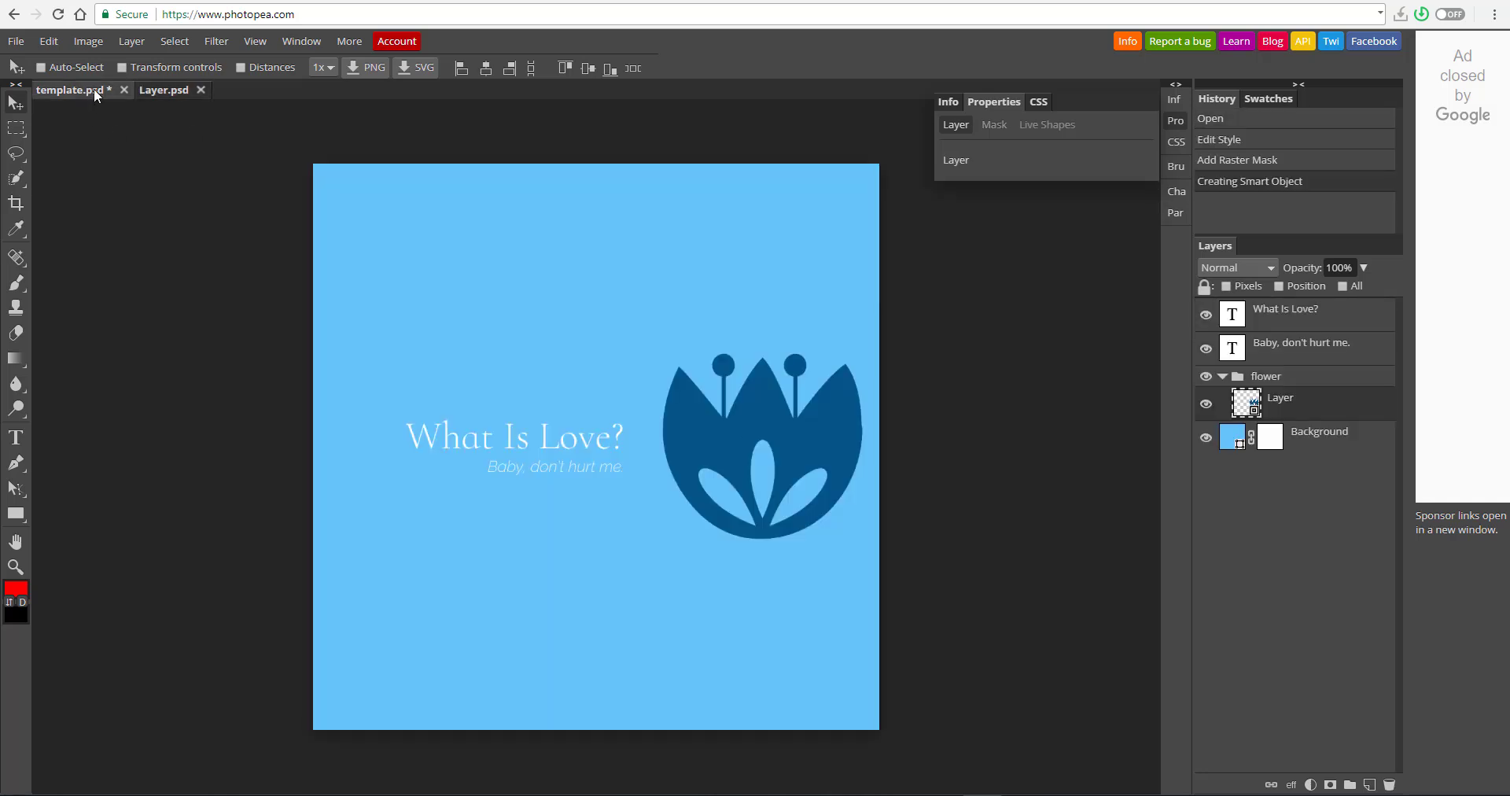
{"action": "left_click", "coordinate": [163, 89]}
{"action": "left_click", "coordinate": [97, 88]}
{"action": "left_click", "coordinate": [184, 92]}
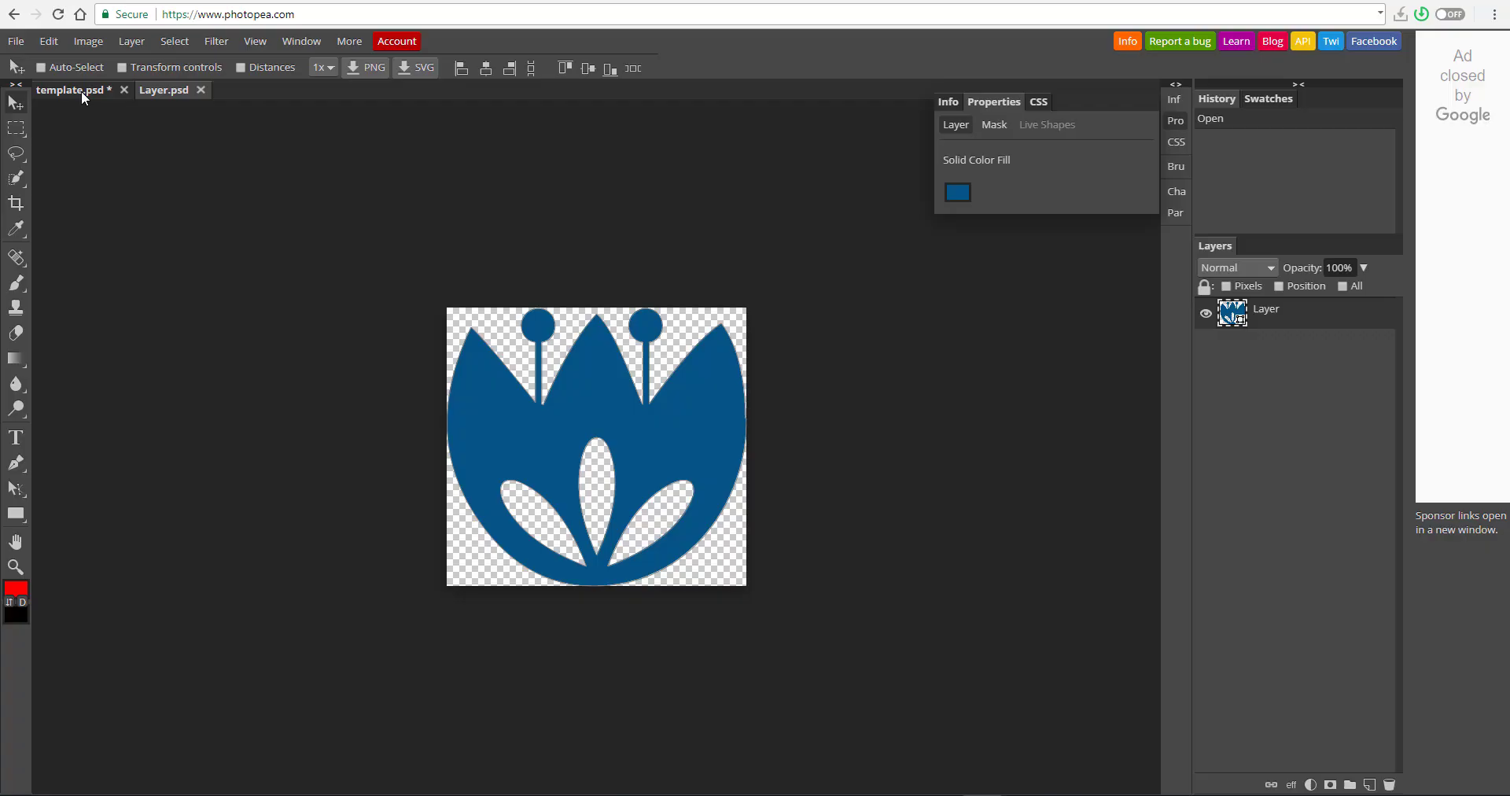
{"action": "left_click", "coordinate": [82, 91]}
{"action": "left_click", "coordinate": [159, 89]}
Step: Set the flower's Solid Color Fill to red #ff0909 and save the smart object
{"action": "left_click", "coordinate": [956, 193]}
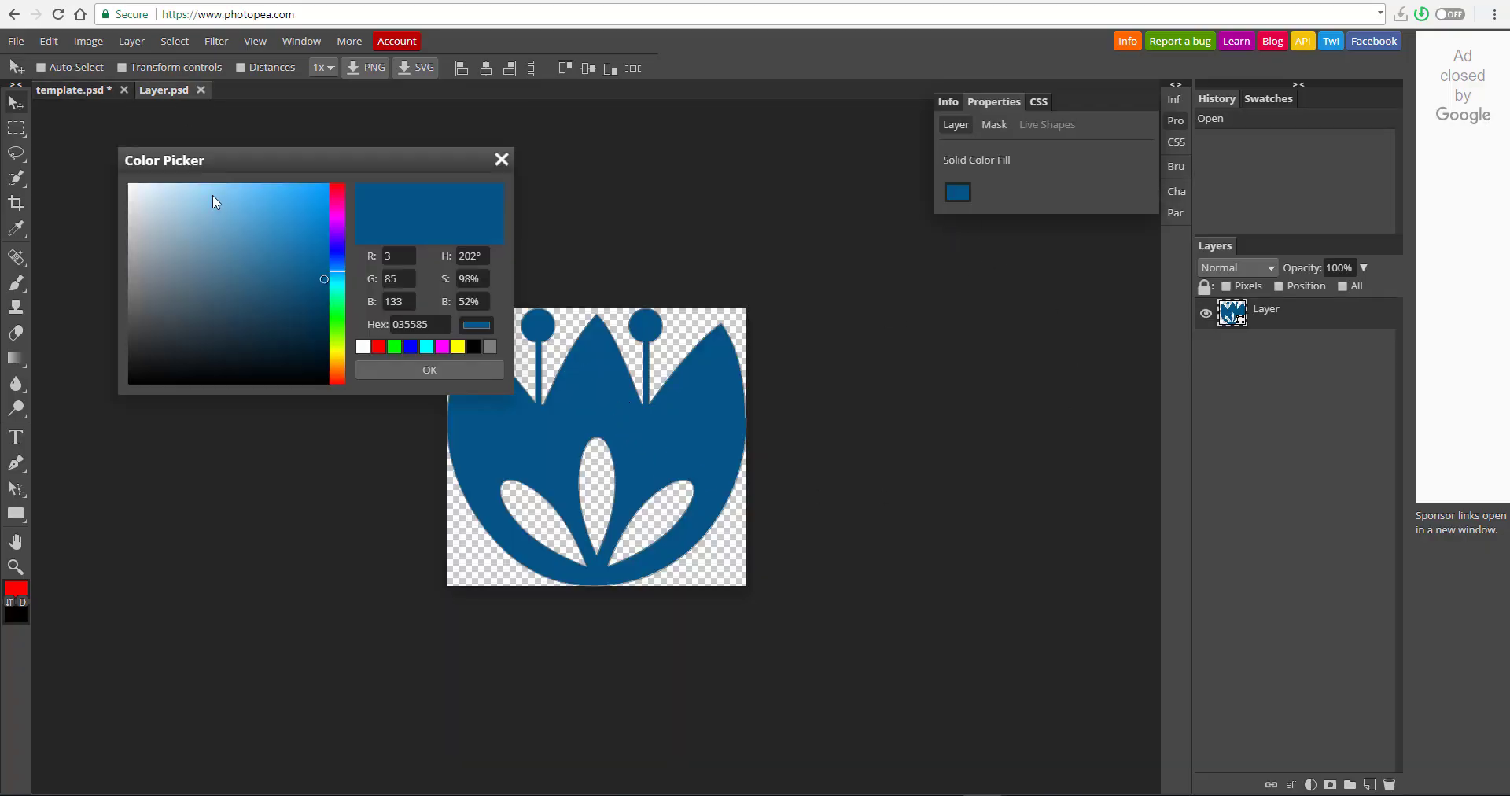
{"action": "mouse_move", "coordinate": [212, 197]}
{"action": "left_mouse_down"}
{"action": "mouse_move", "coordinate": [296, 345]}
{"action": "mouse_move", "coordinate": [336, 381]}
{"action": "mouse_move", "coordinate": [338, 184]}
{"action": "left_mouse_up"}
{"action": "left_click", "coordinate": [378, 346]}
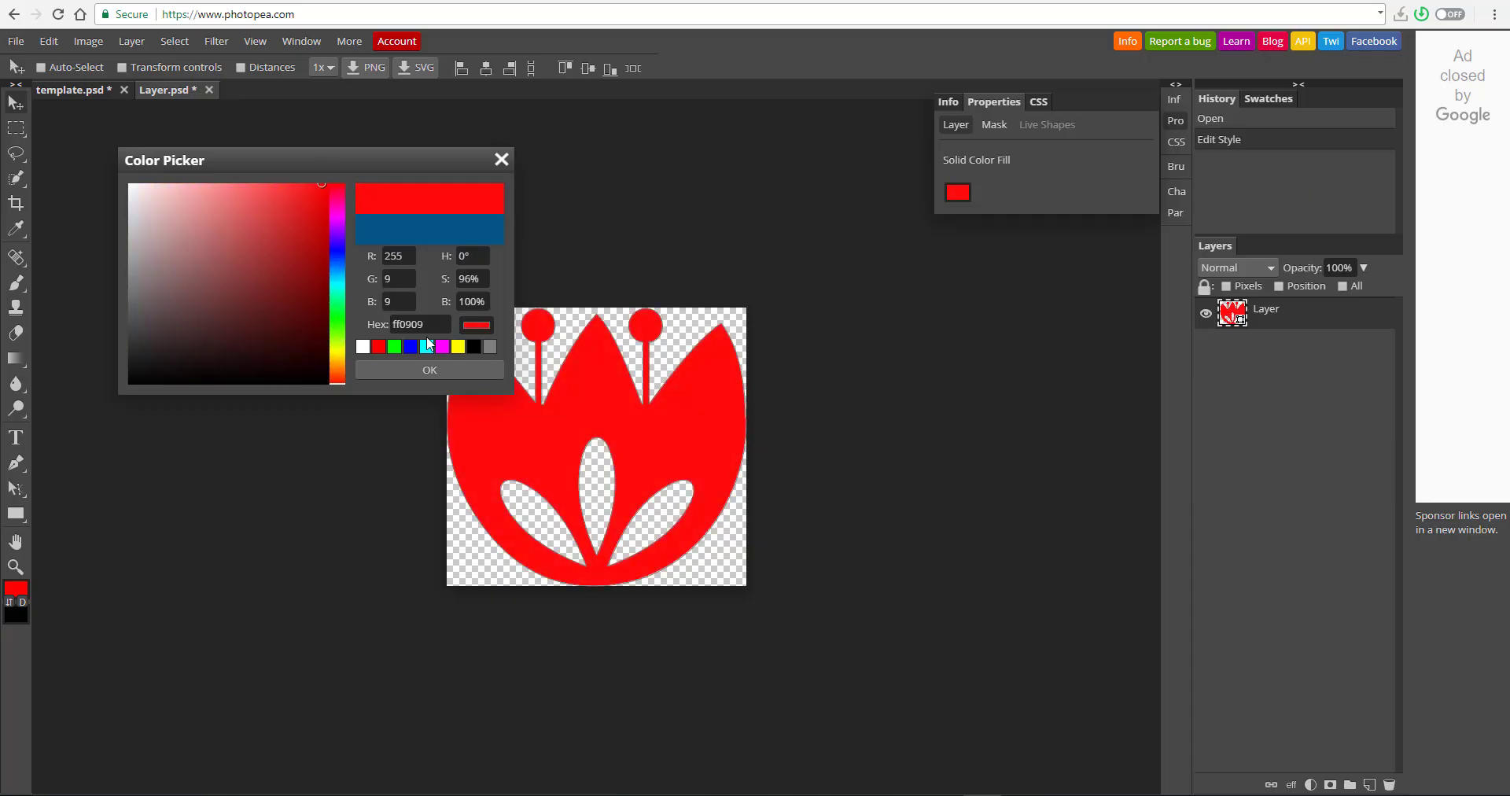
{"action": "left_click", "coordinate": [392, 369]}
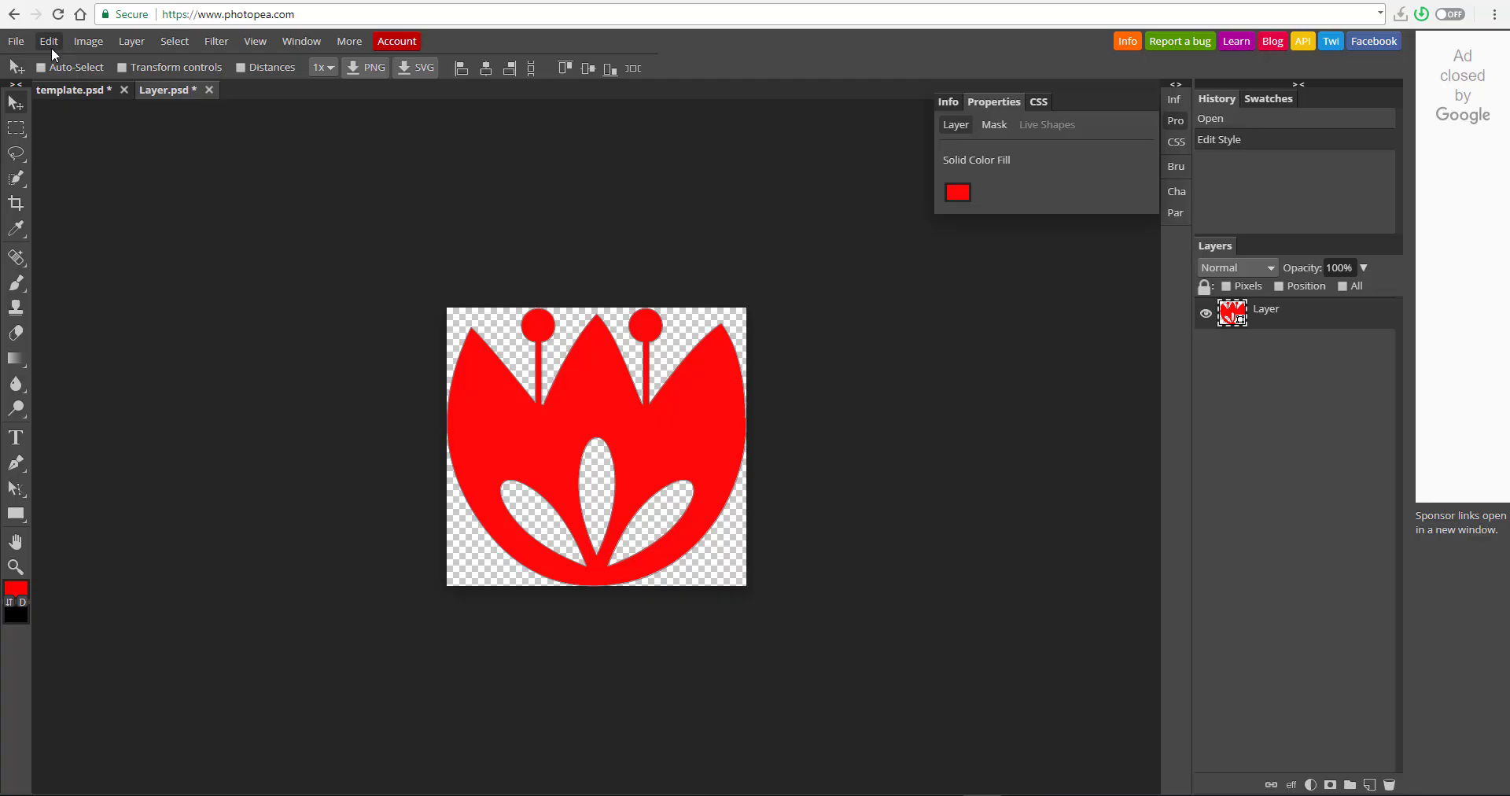
{"action": "left_click", "coordinate": [77, 93]}
{"action": "left_click", "coordinate": [146, 91]}
{"action": "left_click", "coordinate": [16, 41]}
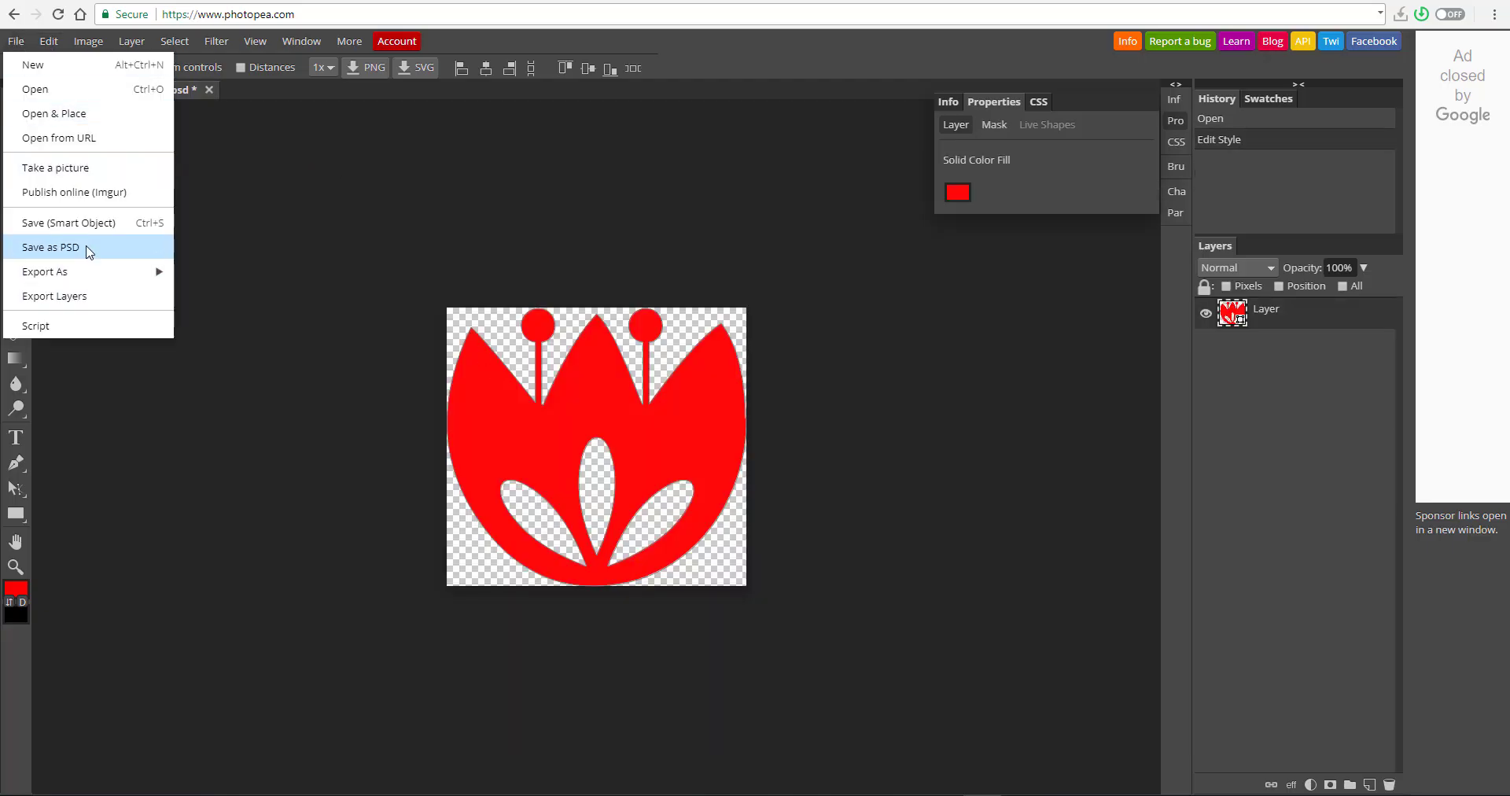
{"action": "left_click", "coordinate": [98, 225]}
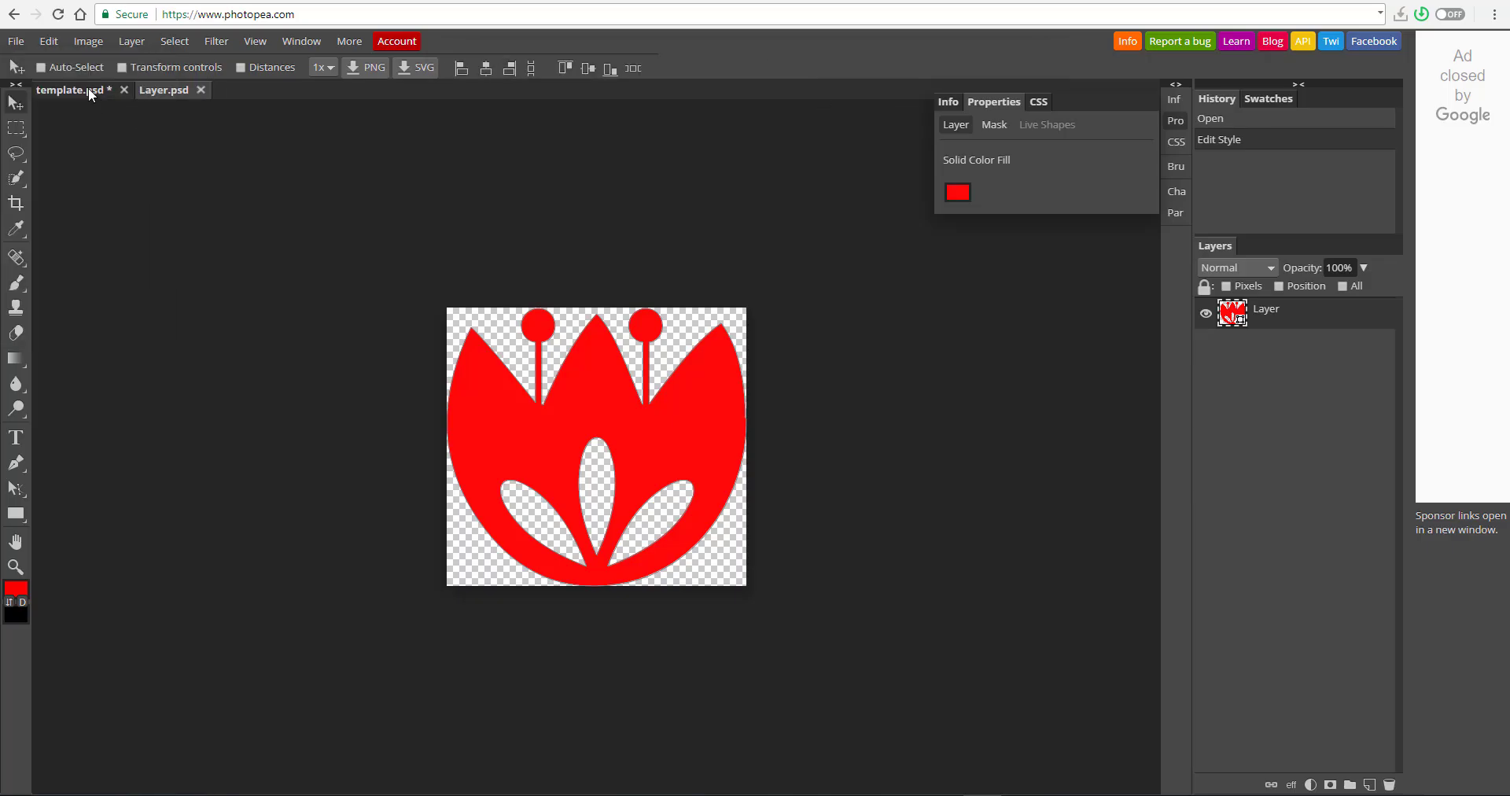
{"action": "left_click", "coordinate": [93, 93]}
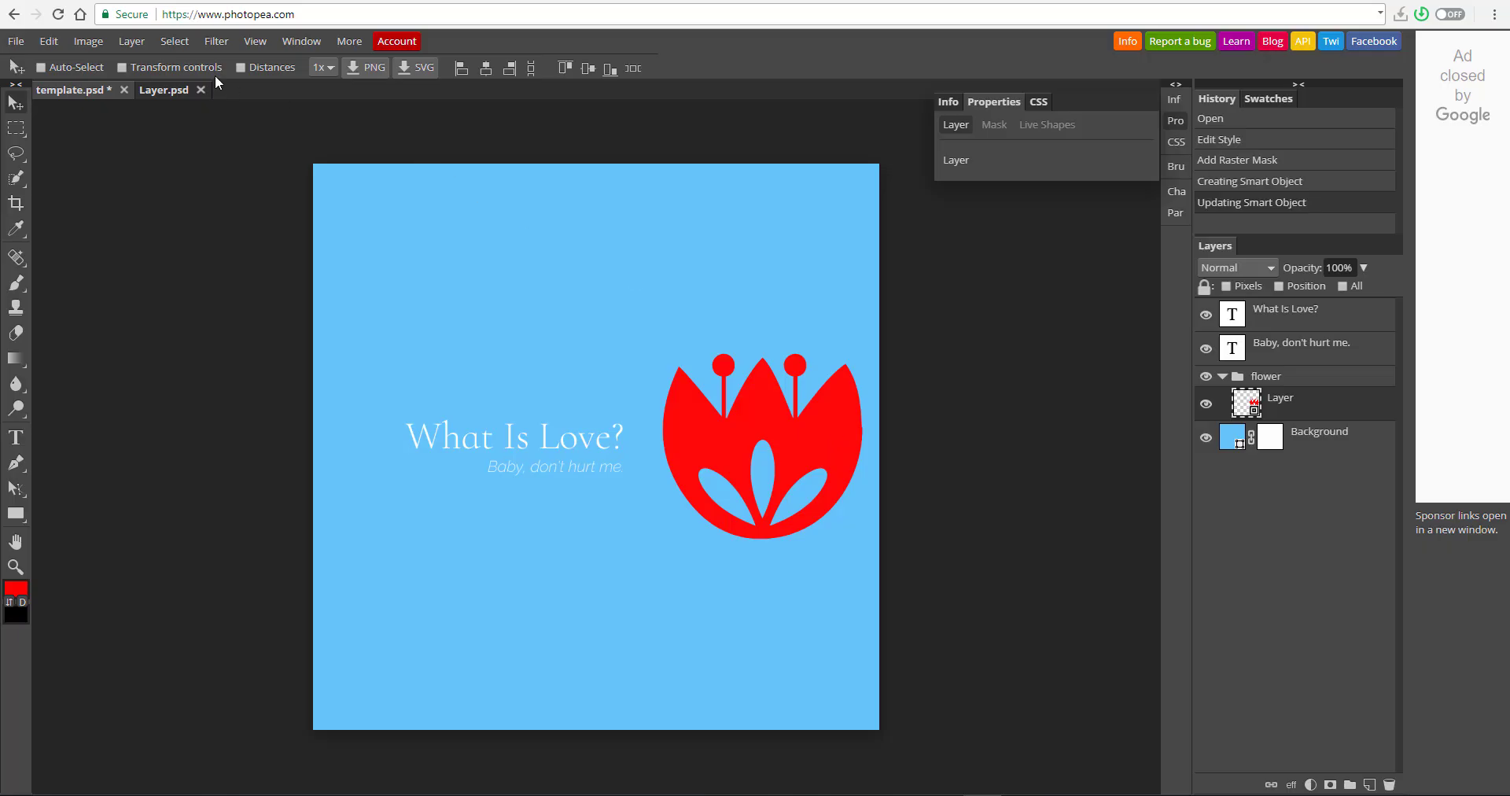
{"action": "left_click", "coordinate": [216, 41]}
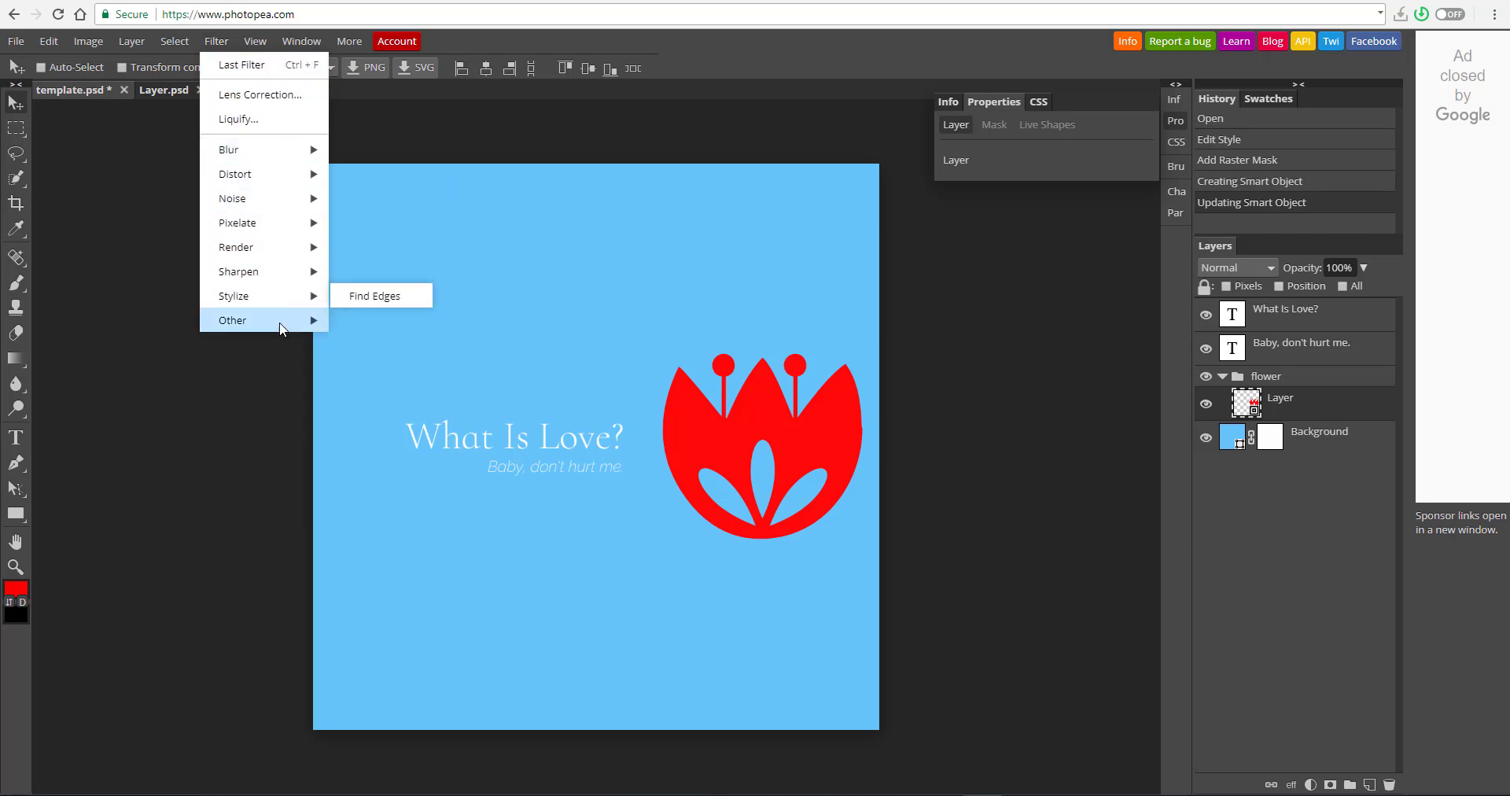
{"action": "mouse_move", "coordinate": [284, 159]}
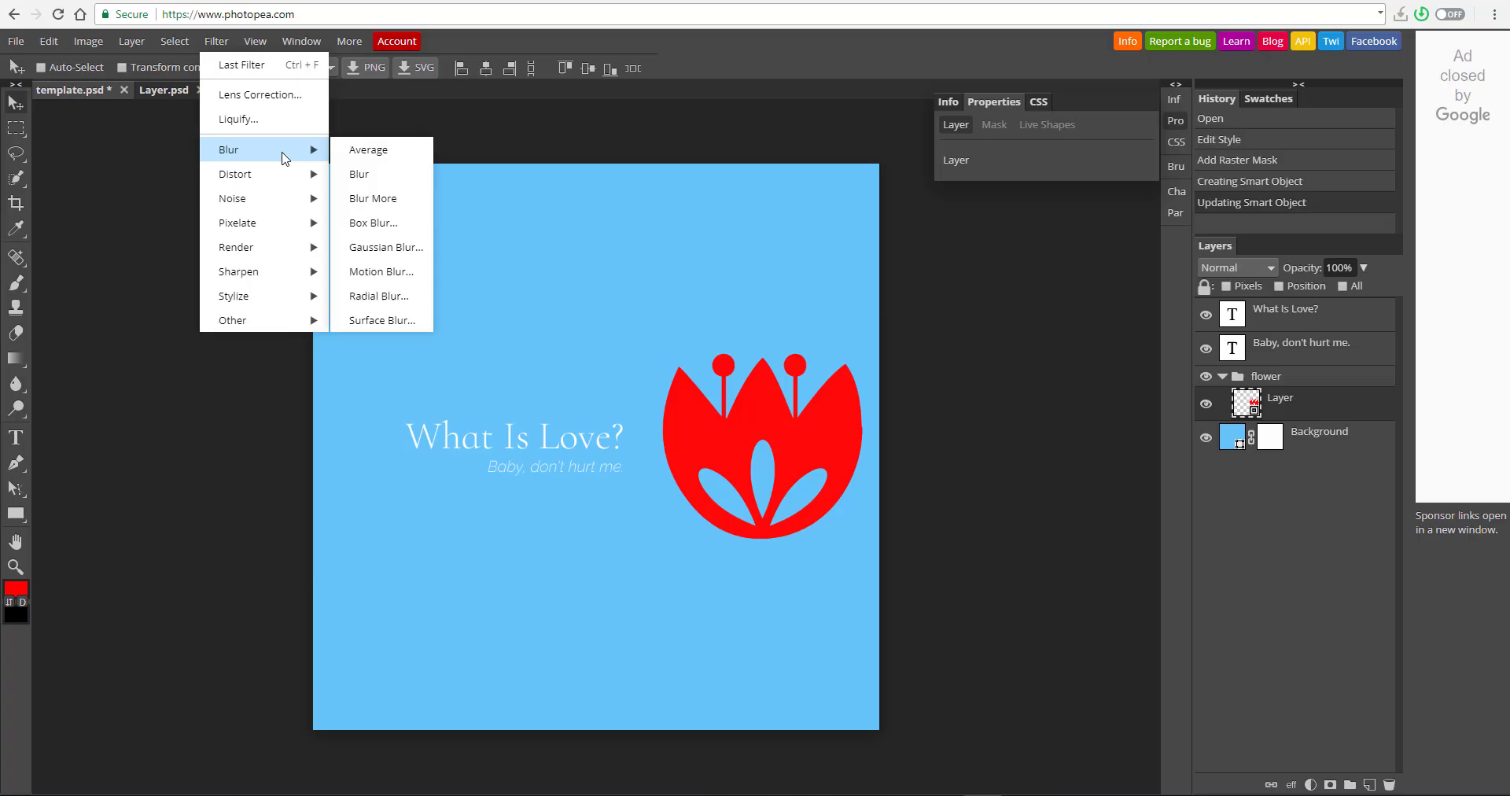
{"action": "mouse_move", "coordinate": [273, 287]}
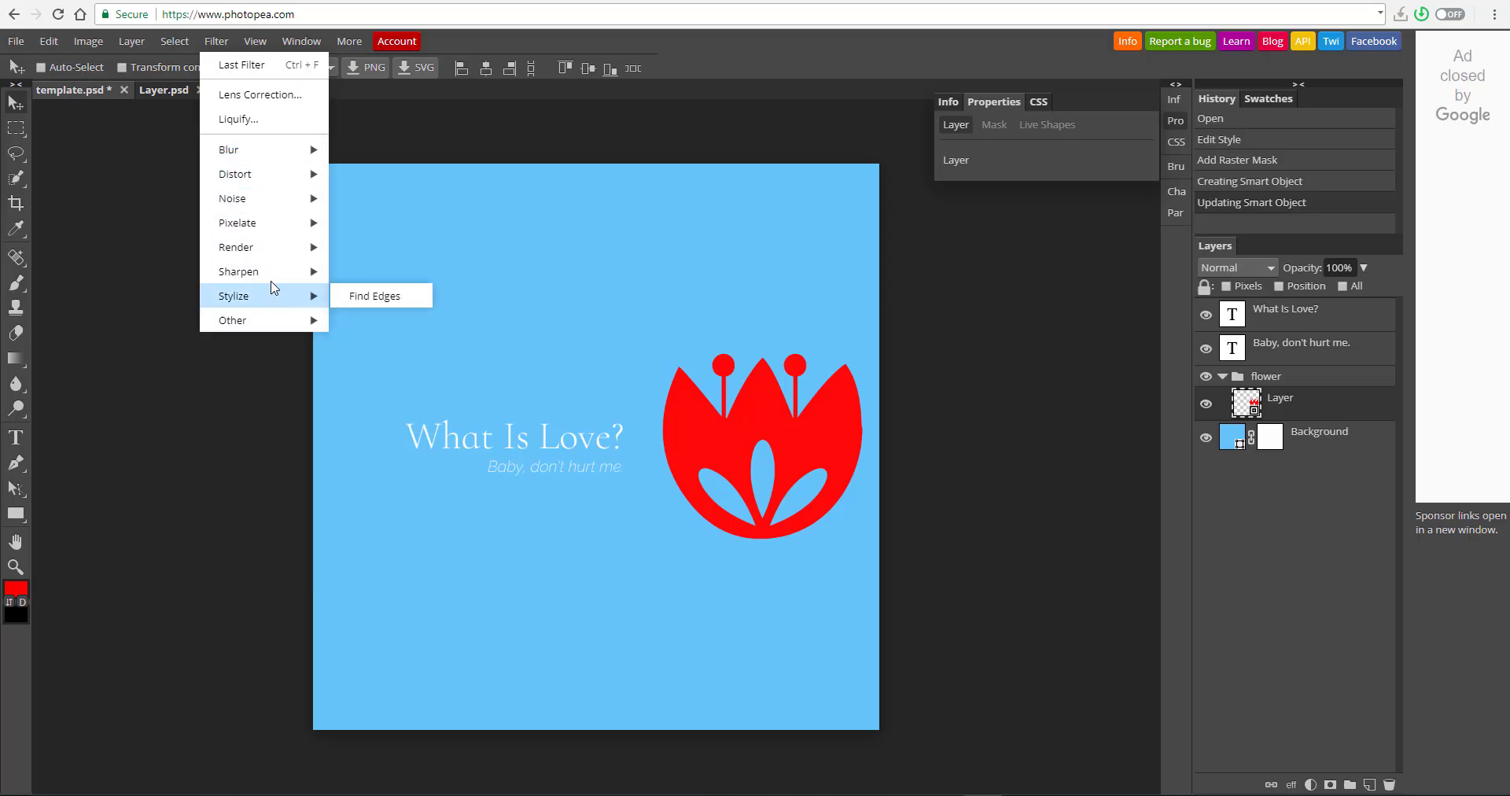
{"action": "mouse_move", "coordinate": [278, 240]}
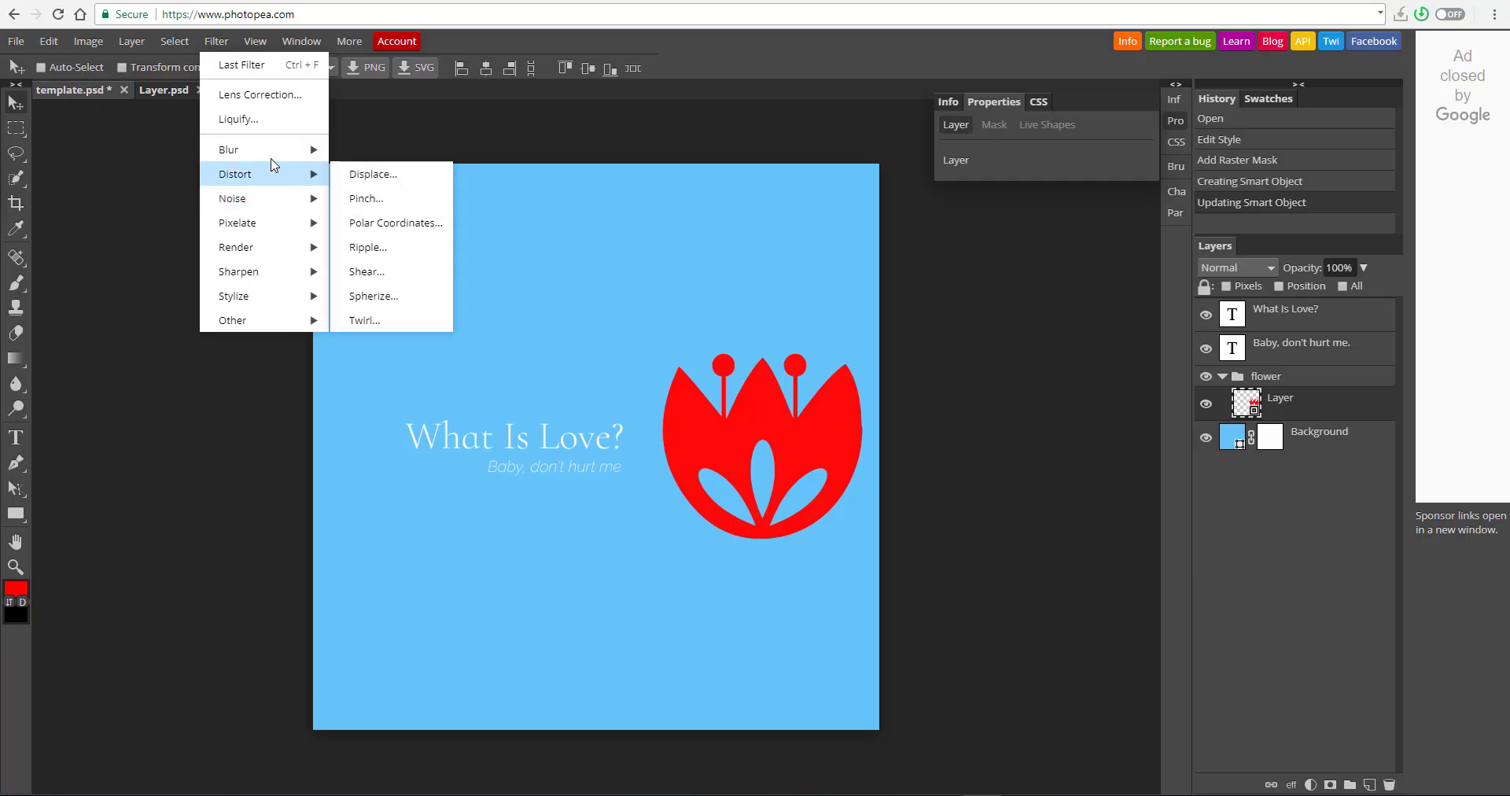
{"action": "left_click", "coordinate": [116, 151]}
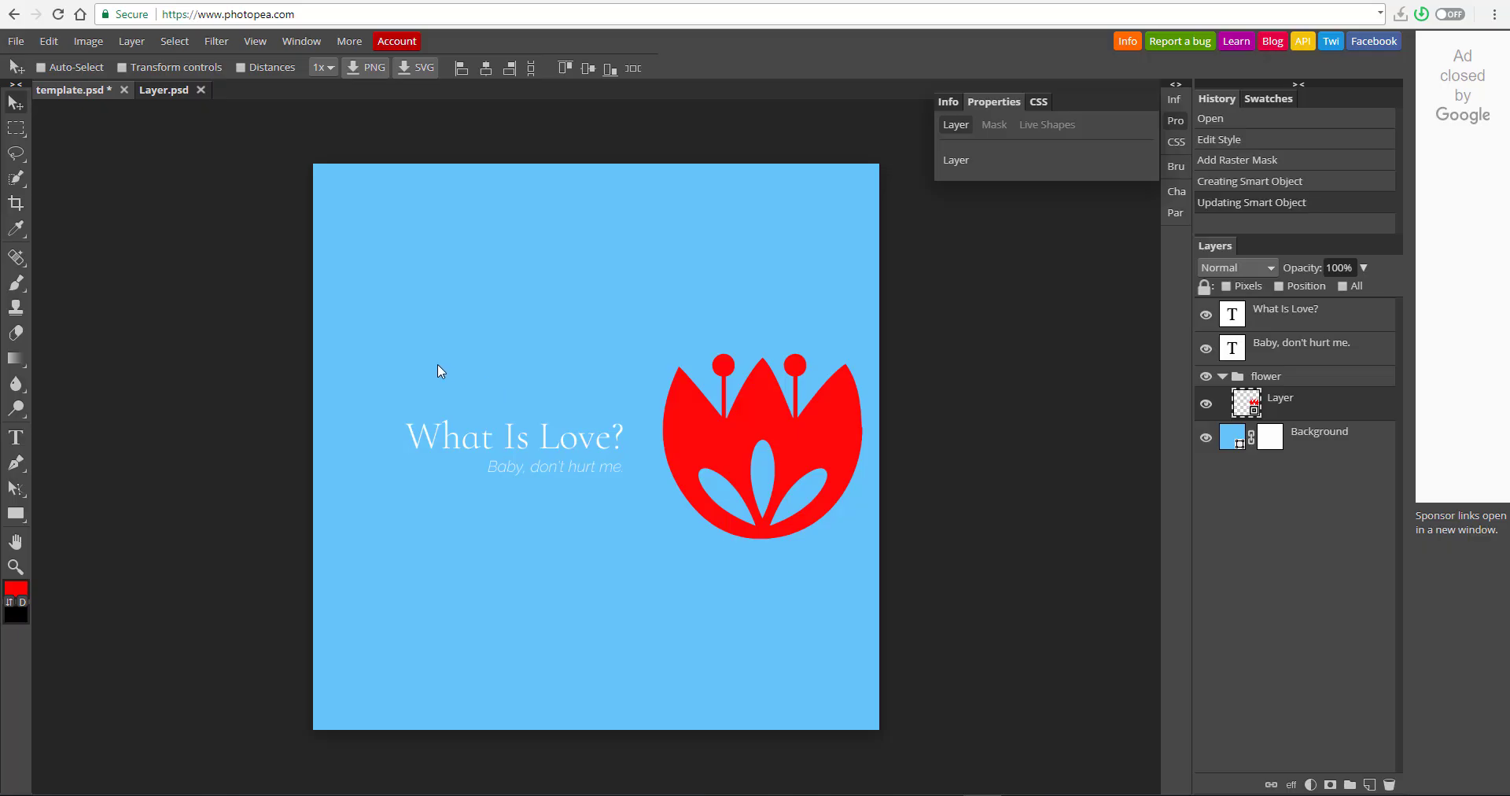
{"action": "left_click", "coordinate": [20, 46]}
{"action": "mouse_move", "coordinate": [76, 272]}
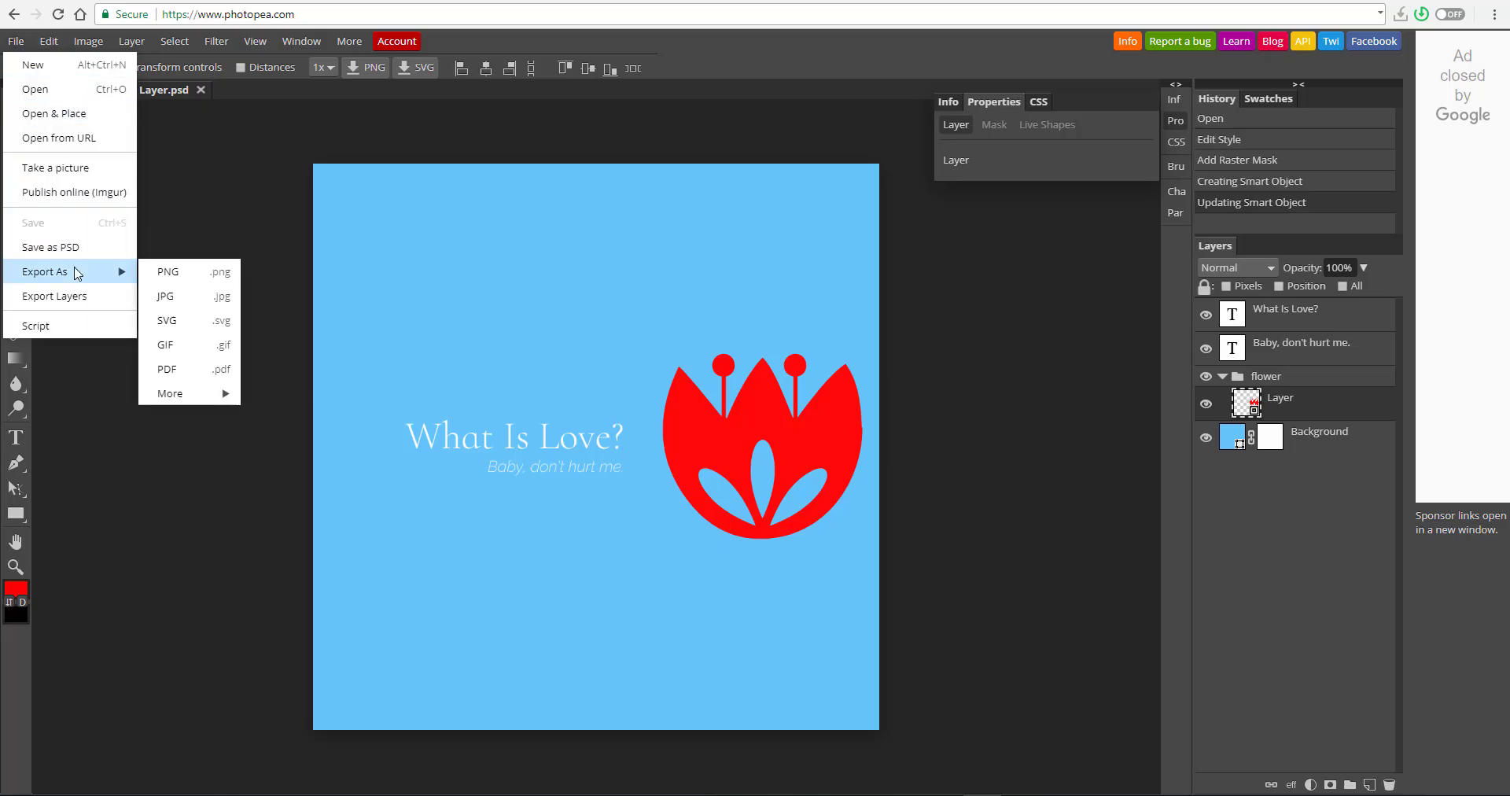
{"action": "mouse_move", "coordinate": [212, 393]}
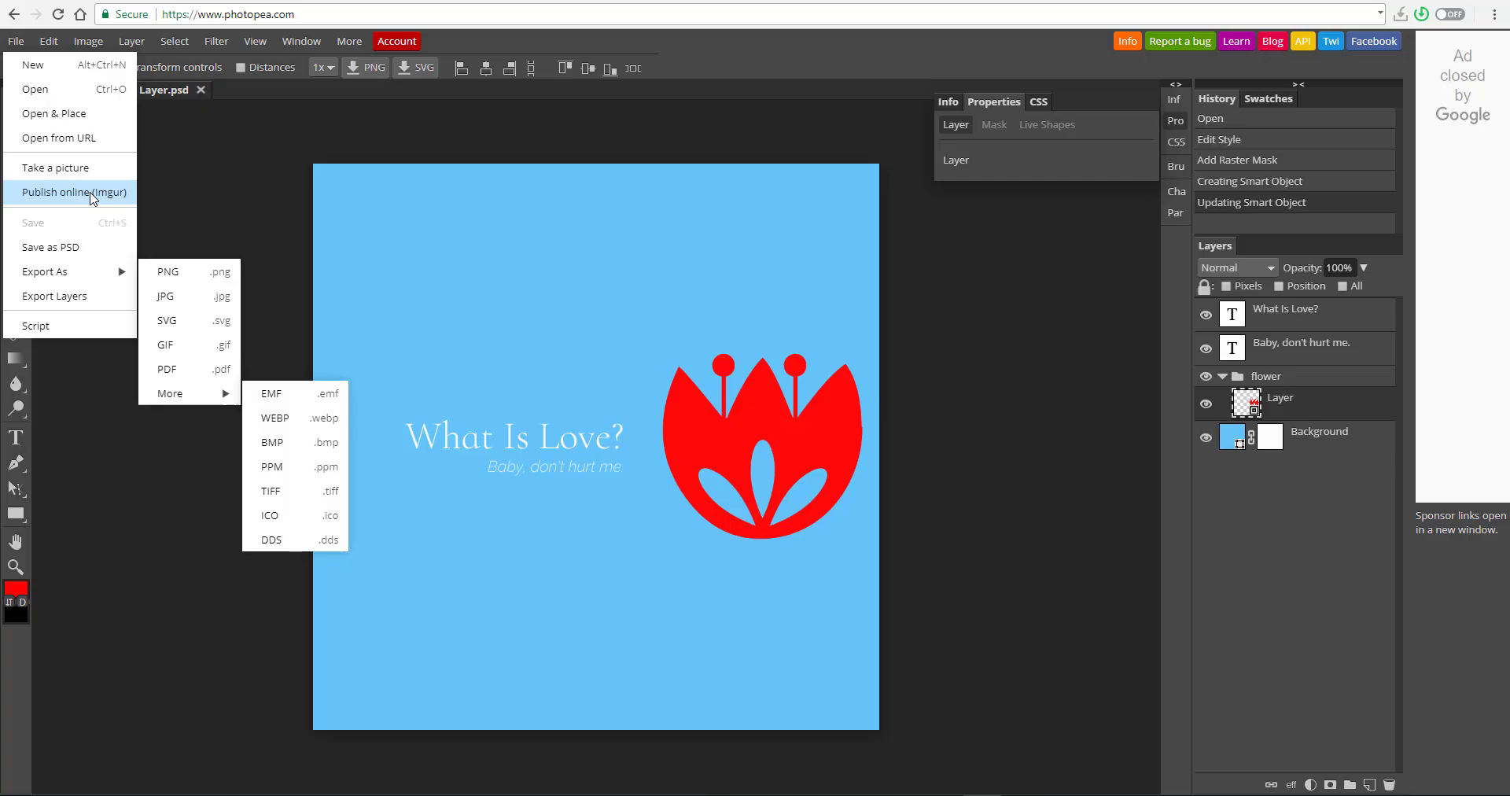
{"action": "left_click", "coordinate": [247, 166]}
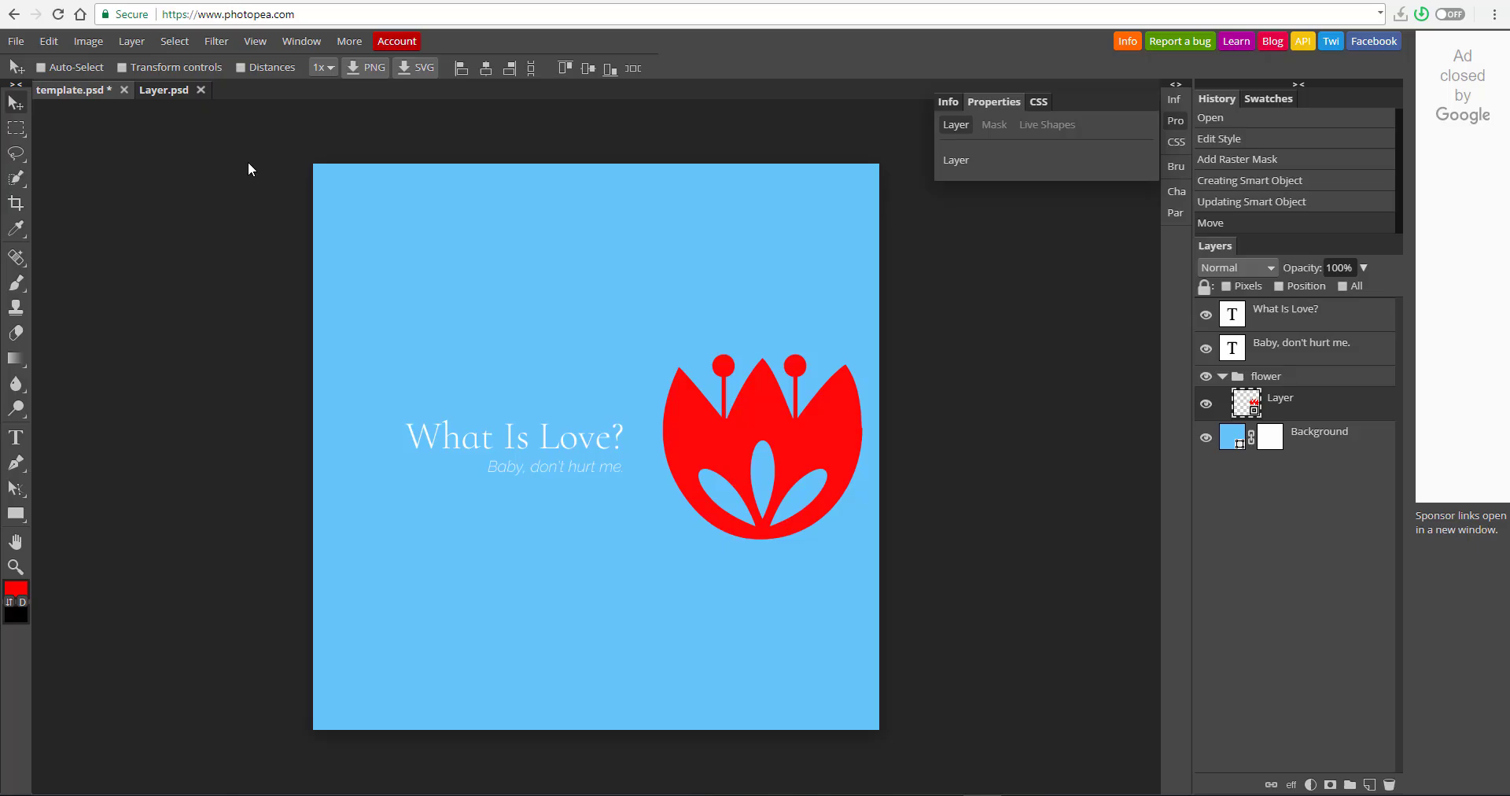
Step: Export the flower as Layer.png, view it in Windows Photo Viewer, then close the viewer
{"action": "left_click", "coordinate": [374, 72]}
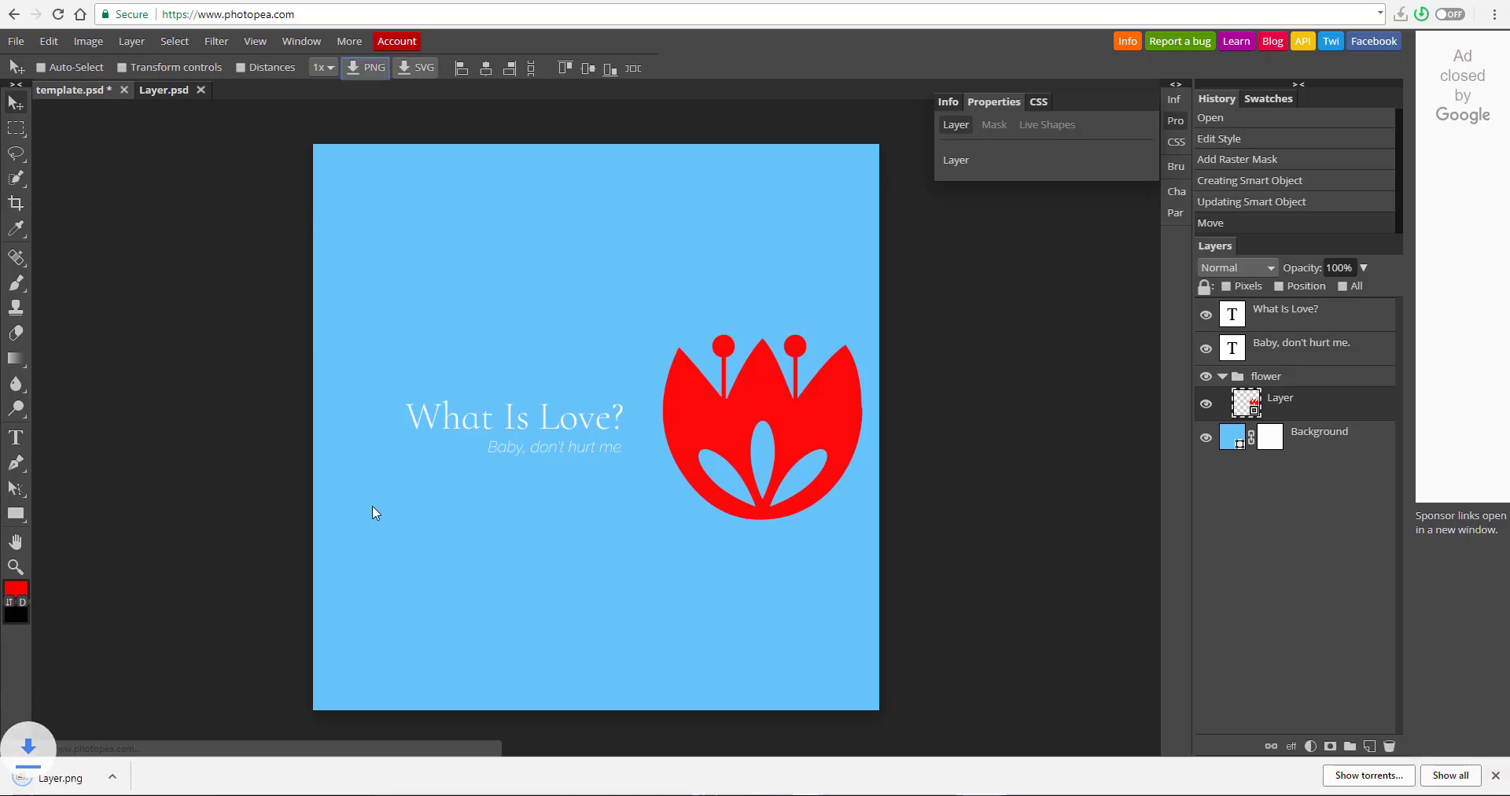
{"action": "left_click", "coordinate": [87, 781]}
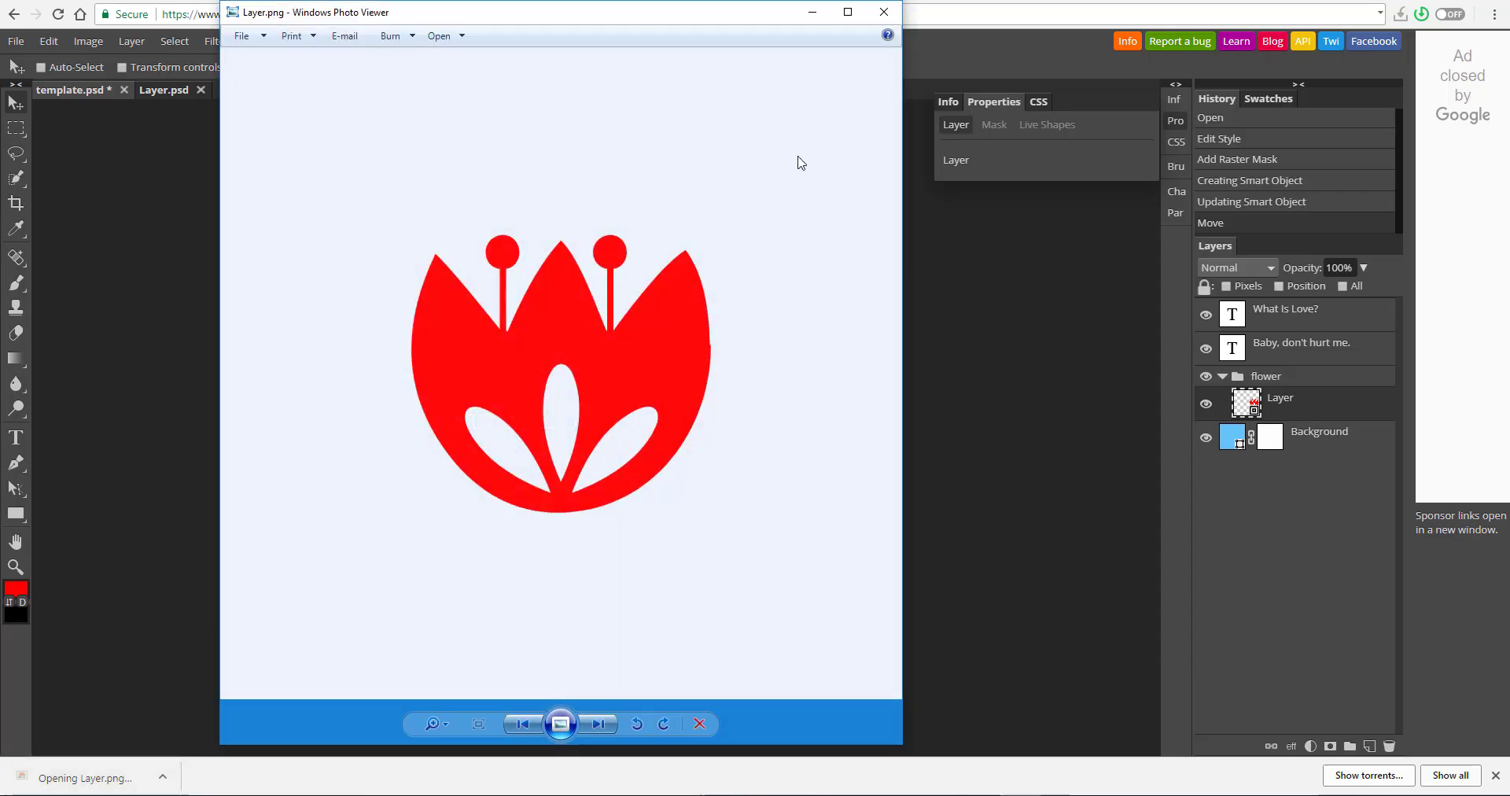
{"action": "left_click", "coordinate": [882, 13]}
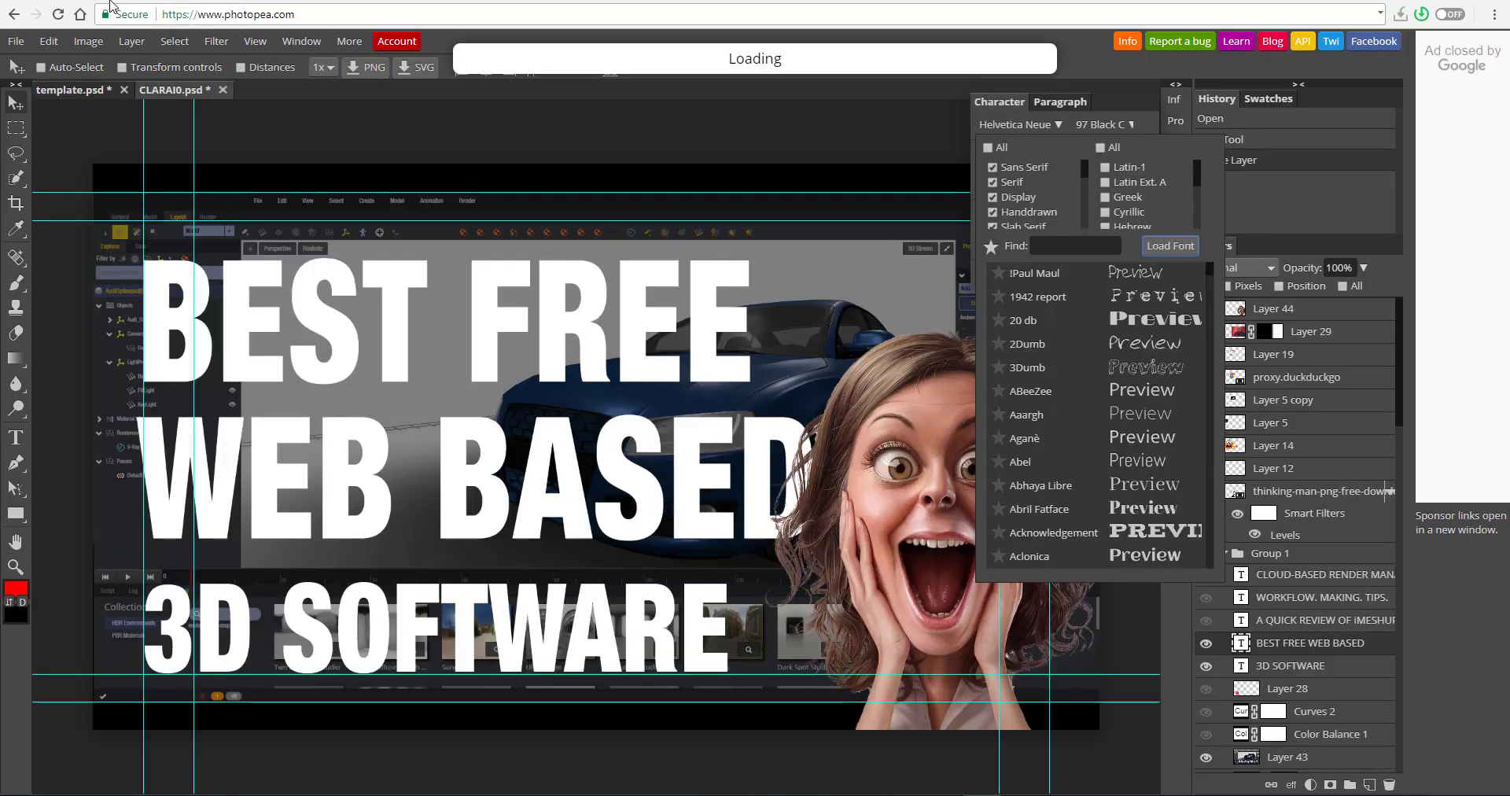
Step: Replace the BEST FREE WEB BASED headline text with 'hrthrgnrt' using the Type tool
{"action": "left_click", "coordinate": [356, 135]}
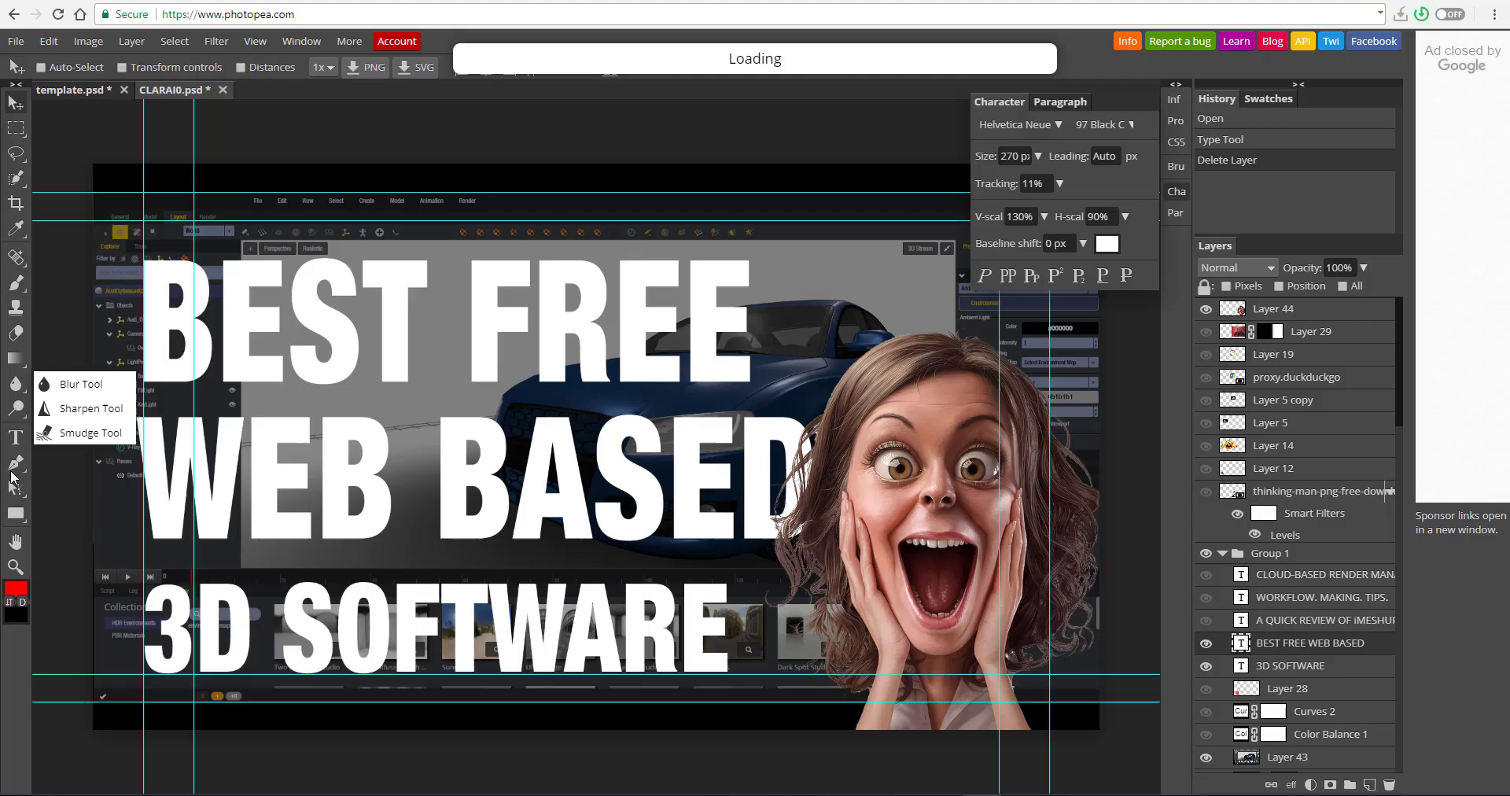
{"action": "left_click", "coordinate": [15, 437]}
{"action": "left_click", "coordinate": [176, 325]}
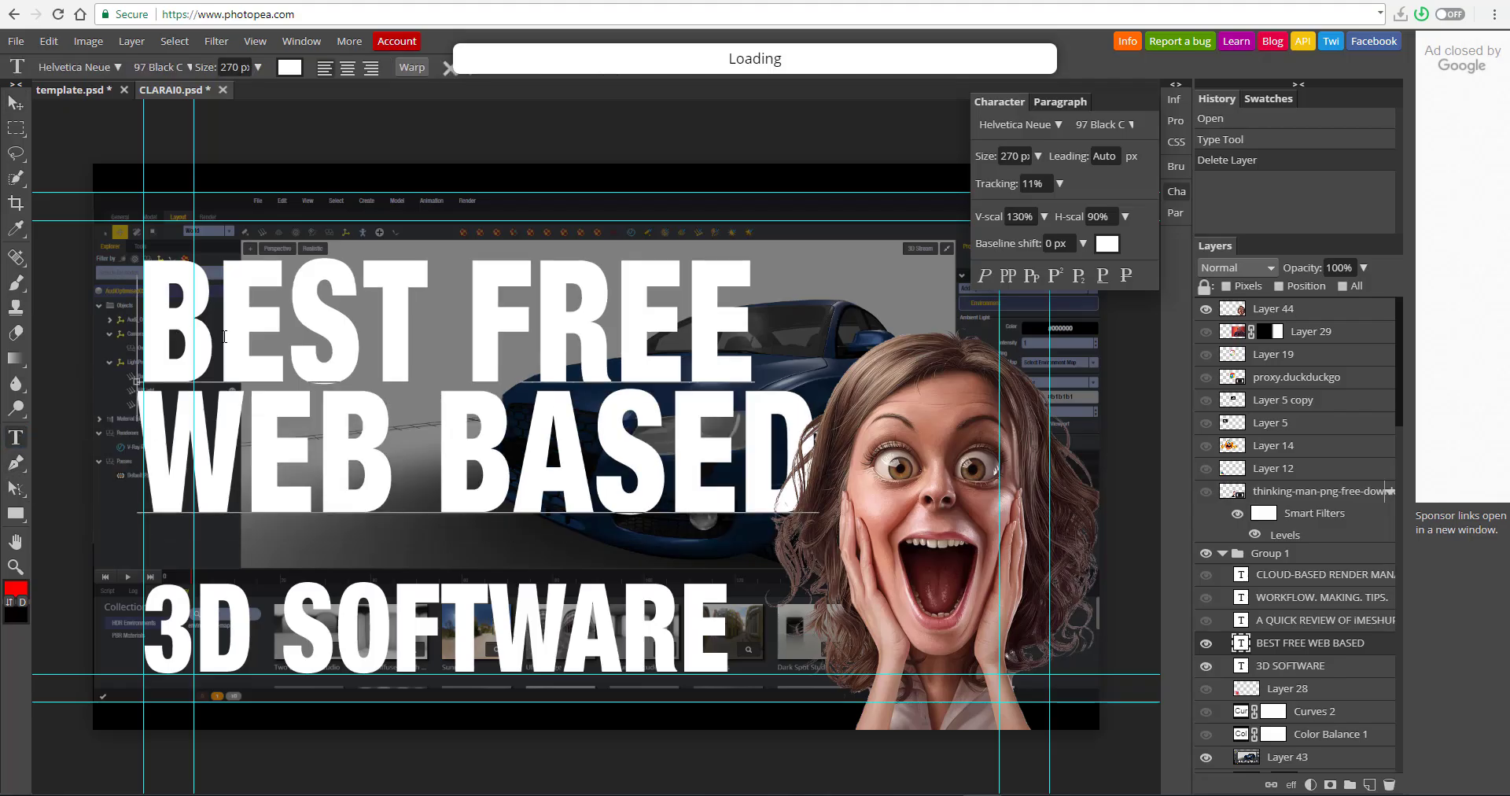
{"action": "left_click_drag", "start_coordinate": [166, 311], "coordinate": [849, 487]}
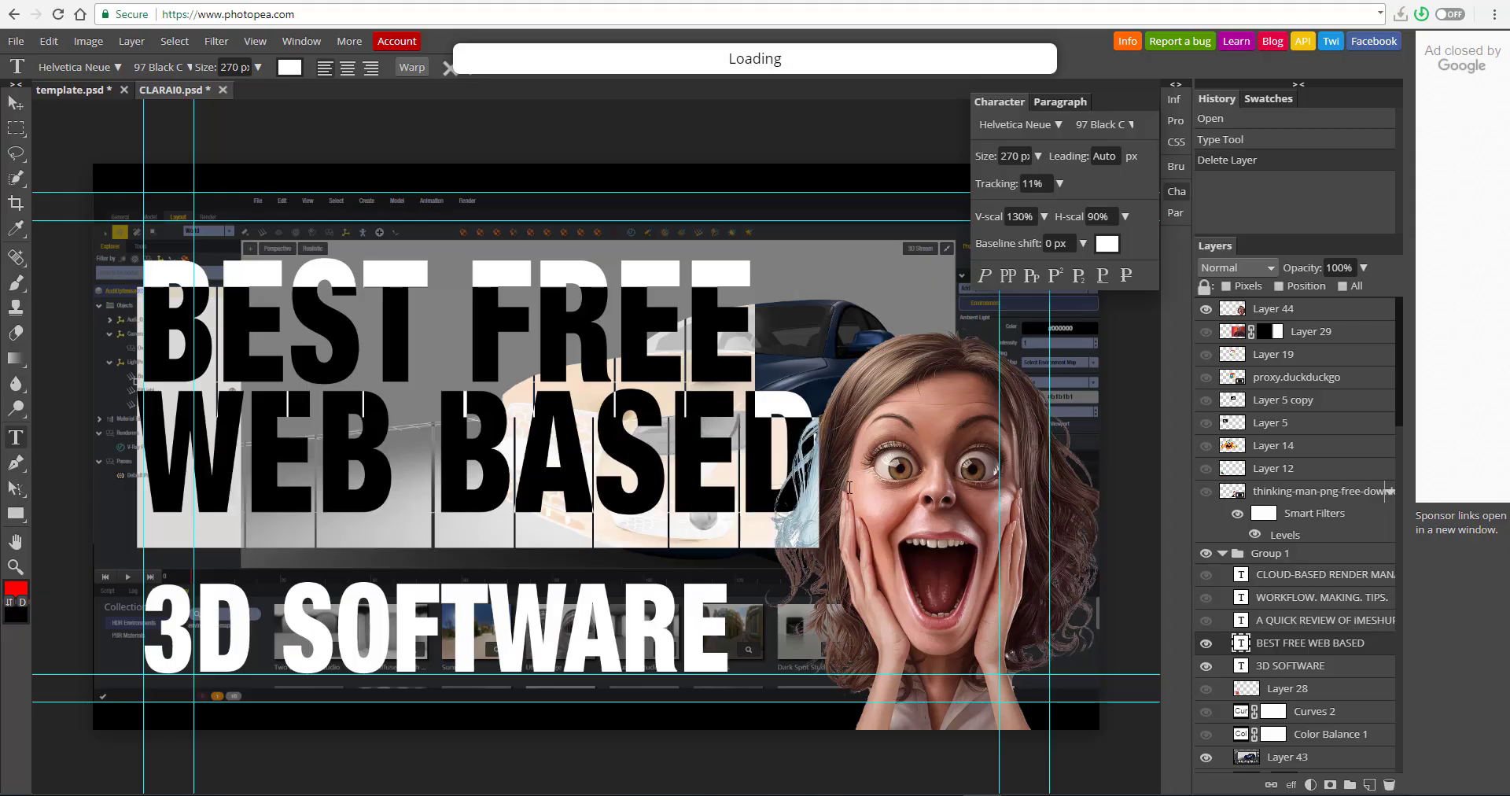
{"action": "type", "text": "0000111"}
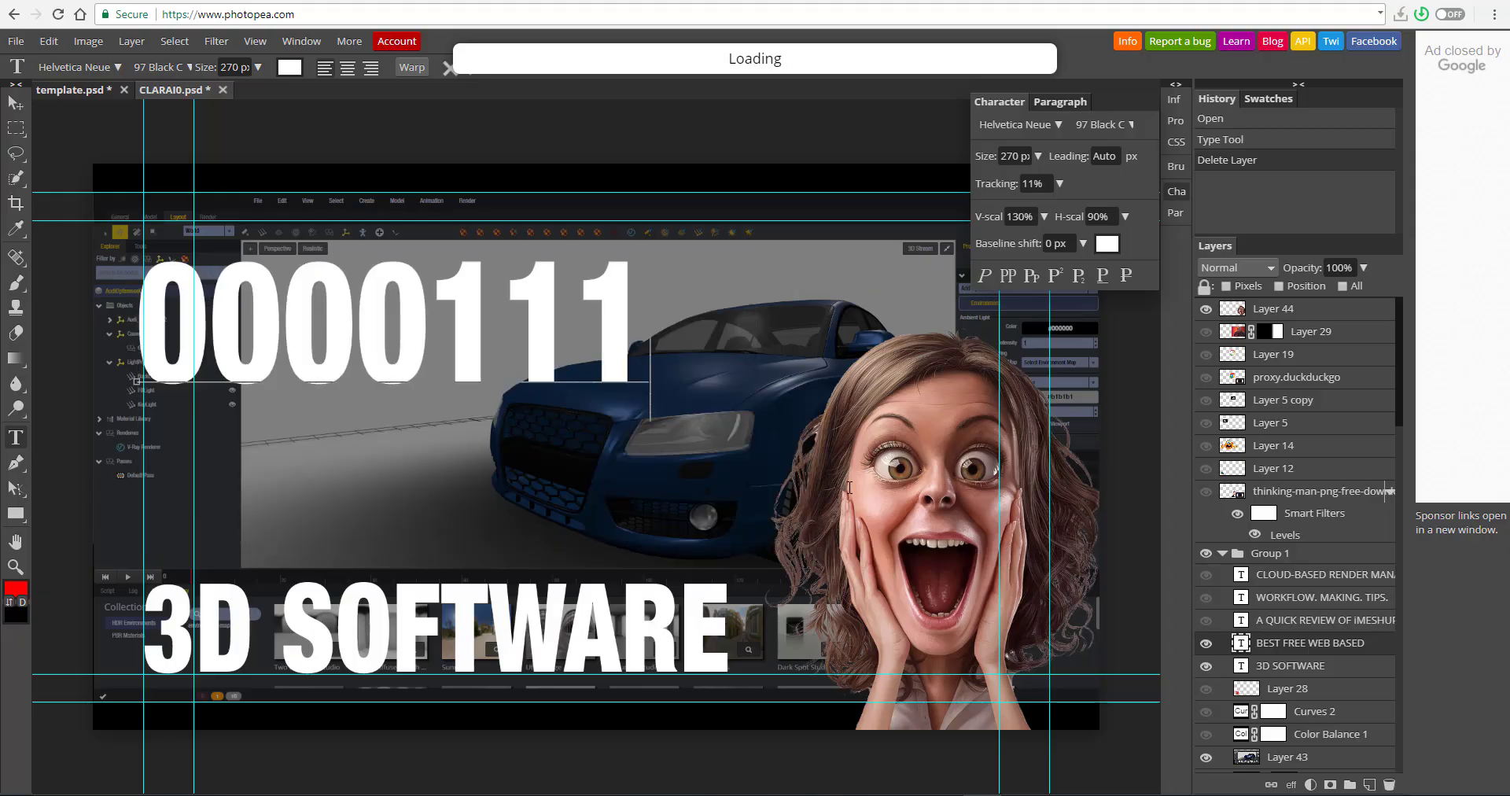
{"action": "type", "text": "112555"}
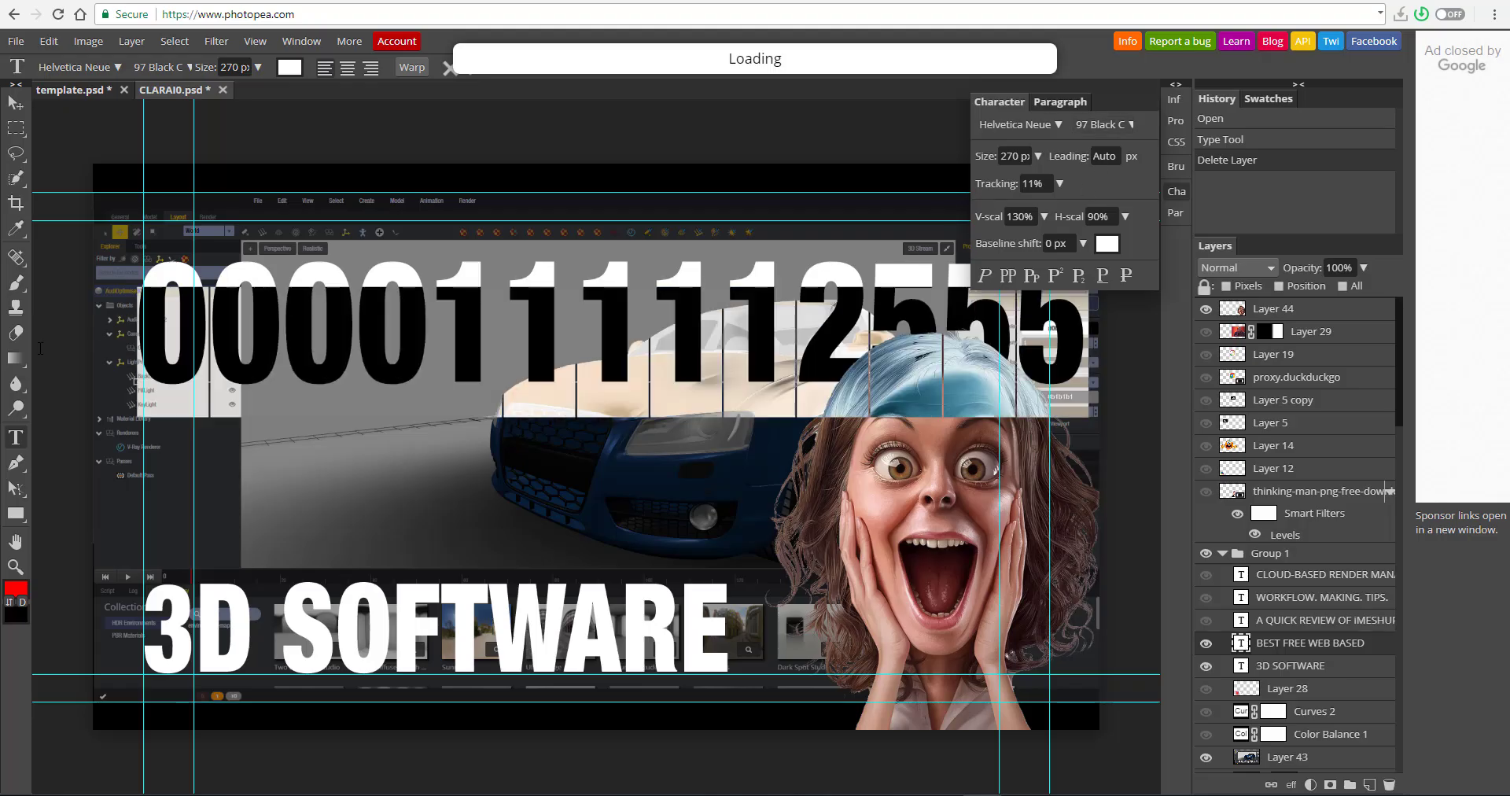
{"action": "type", "text": "hrthrgnrt"}
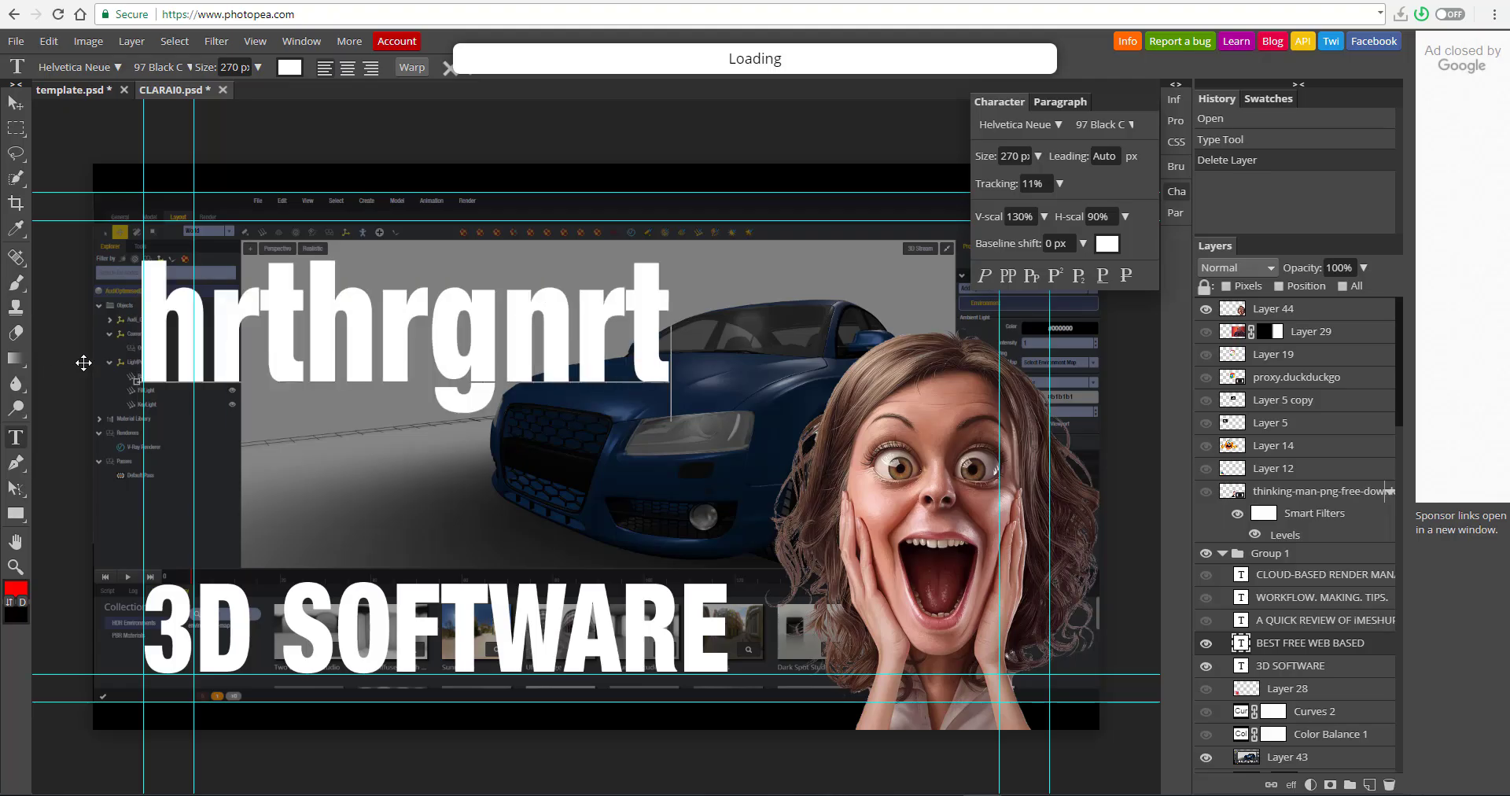
Step: Commit the 'hrthrgnrt' headline edit by switching to the Move tool
{"action": "left_click", "coordinate": [16, 106]}
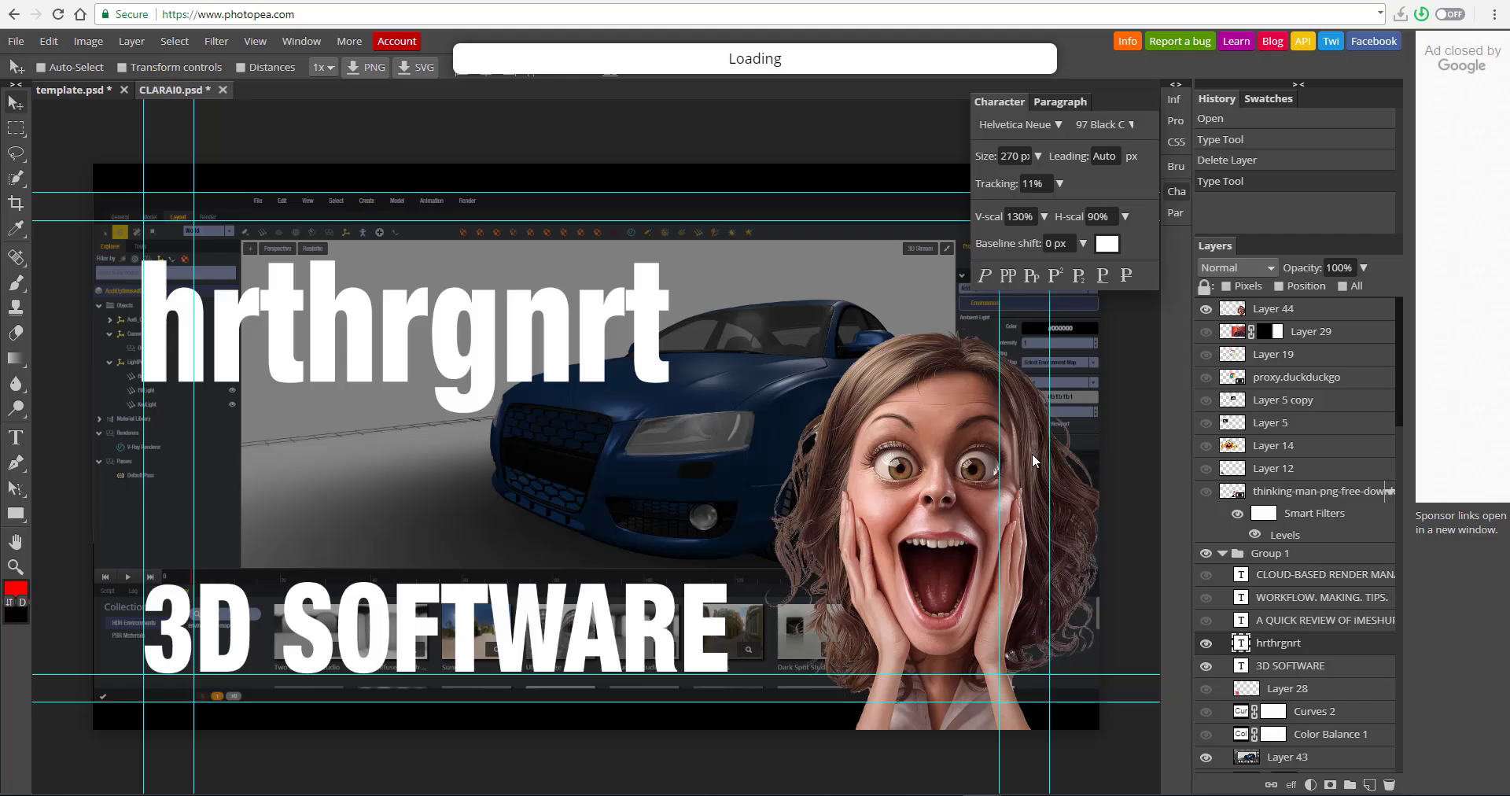
Step: Open the layer blend mode list and close it, leaving Normal
{"action": "left_click", "coordinate": [1236, 267]}
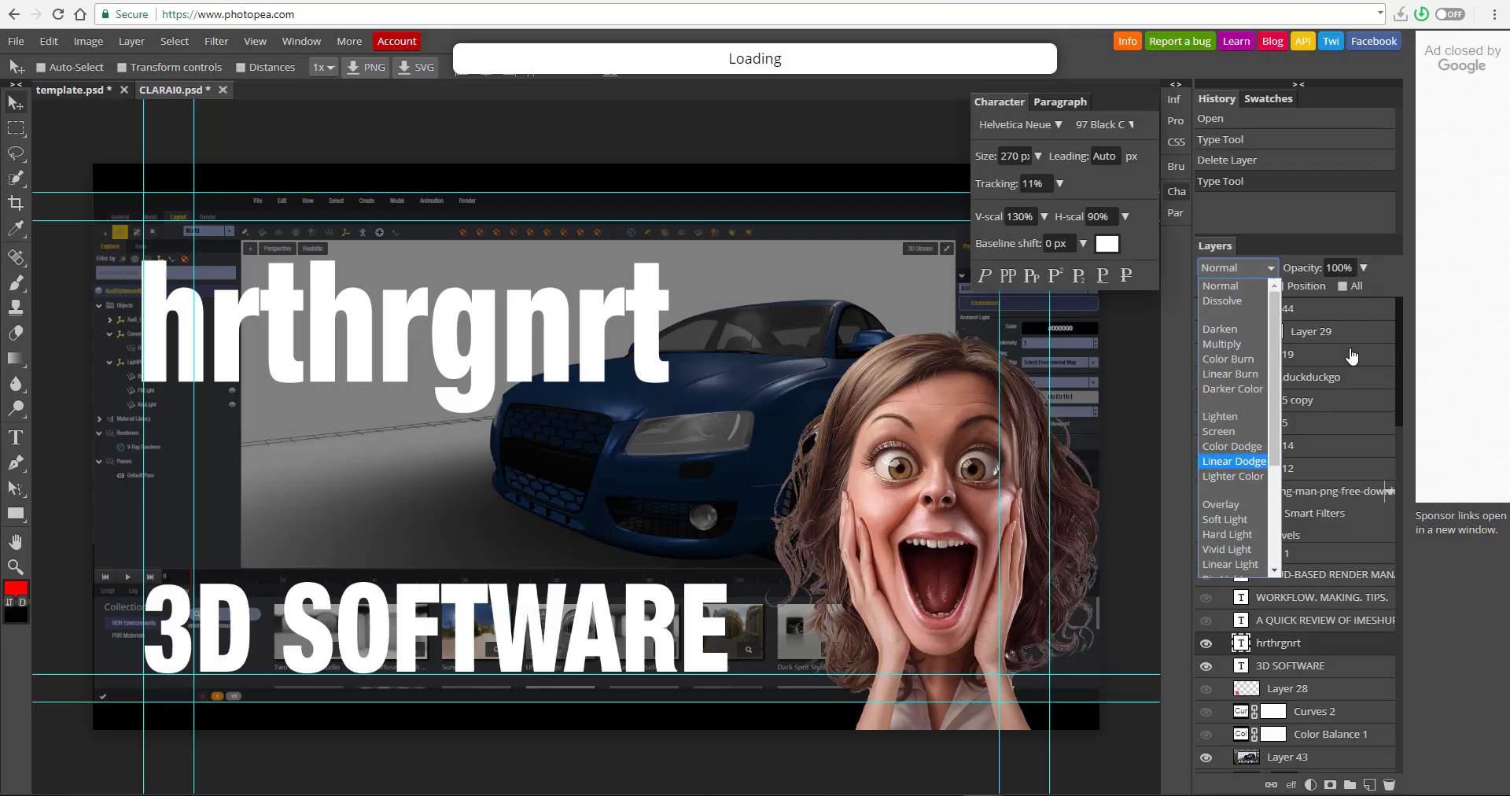
{"action": "left_click", "coordinate": [1388, 288]}
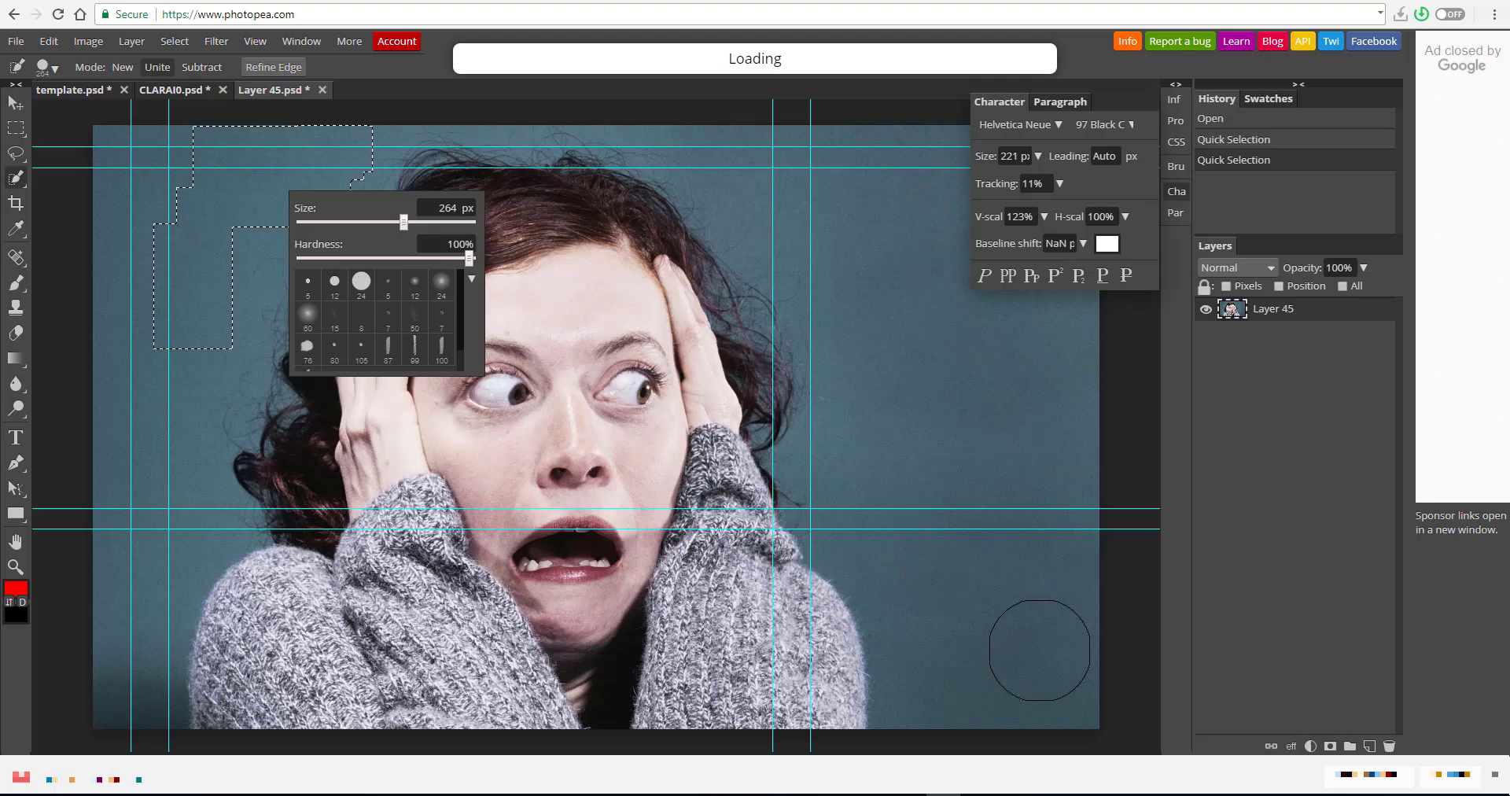
Step: Select the teal background via Color Range, delete it, and save the cut-out into the thumbnail
{"action": "left_click", "coordinate": [942, 349]}
{"action": "left_click_drag", "start_coordinate": [202, 182], "coordinate": [132, 420]}
{"action": "left_click", "coordinate": [175, 40]}
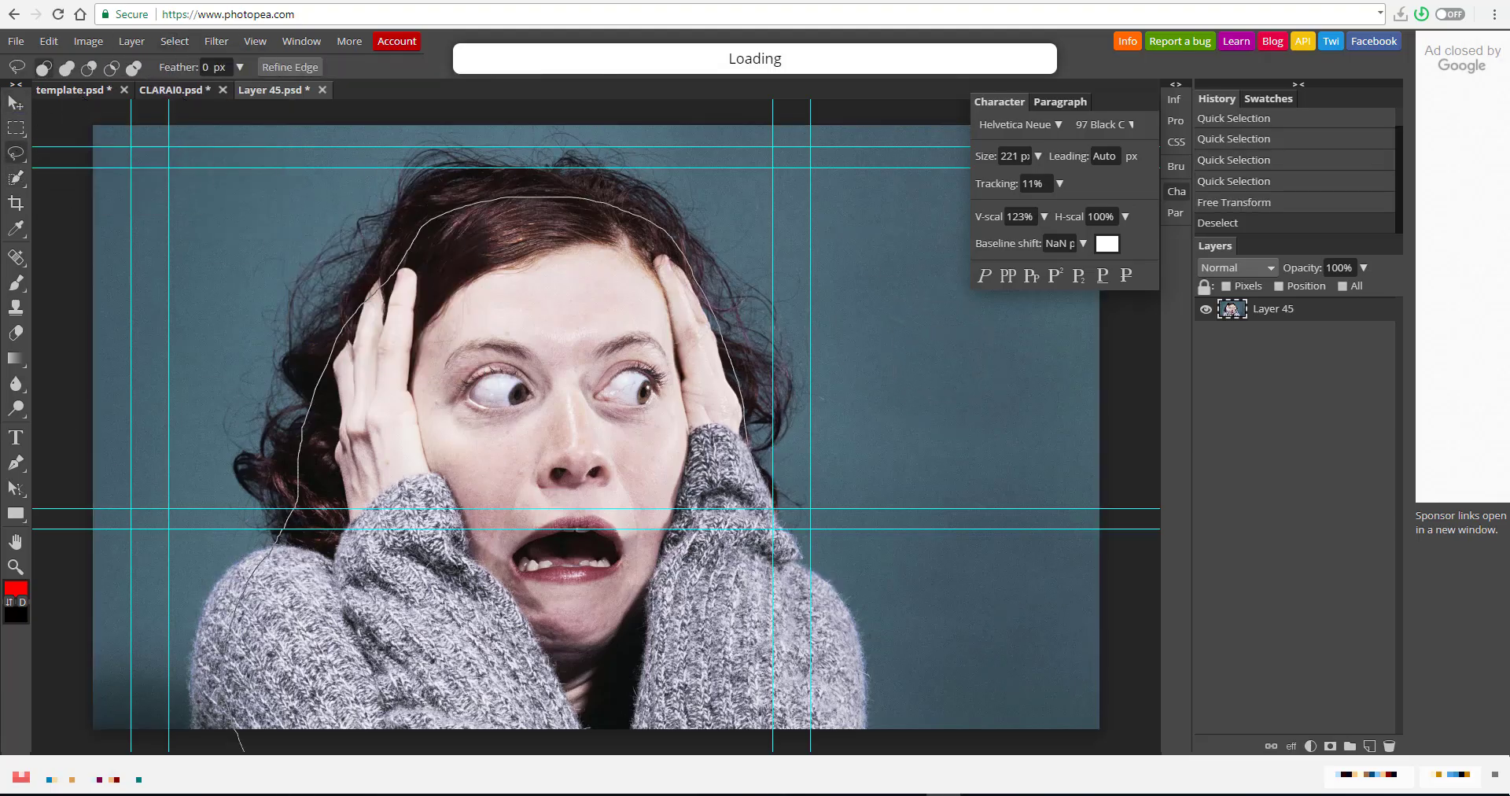
{"action": "left_click", "coordinate": [175, 40]}
{"action": "left_click", "coordinate": [207, 143]}
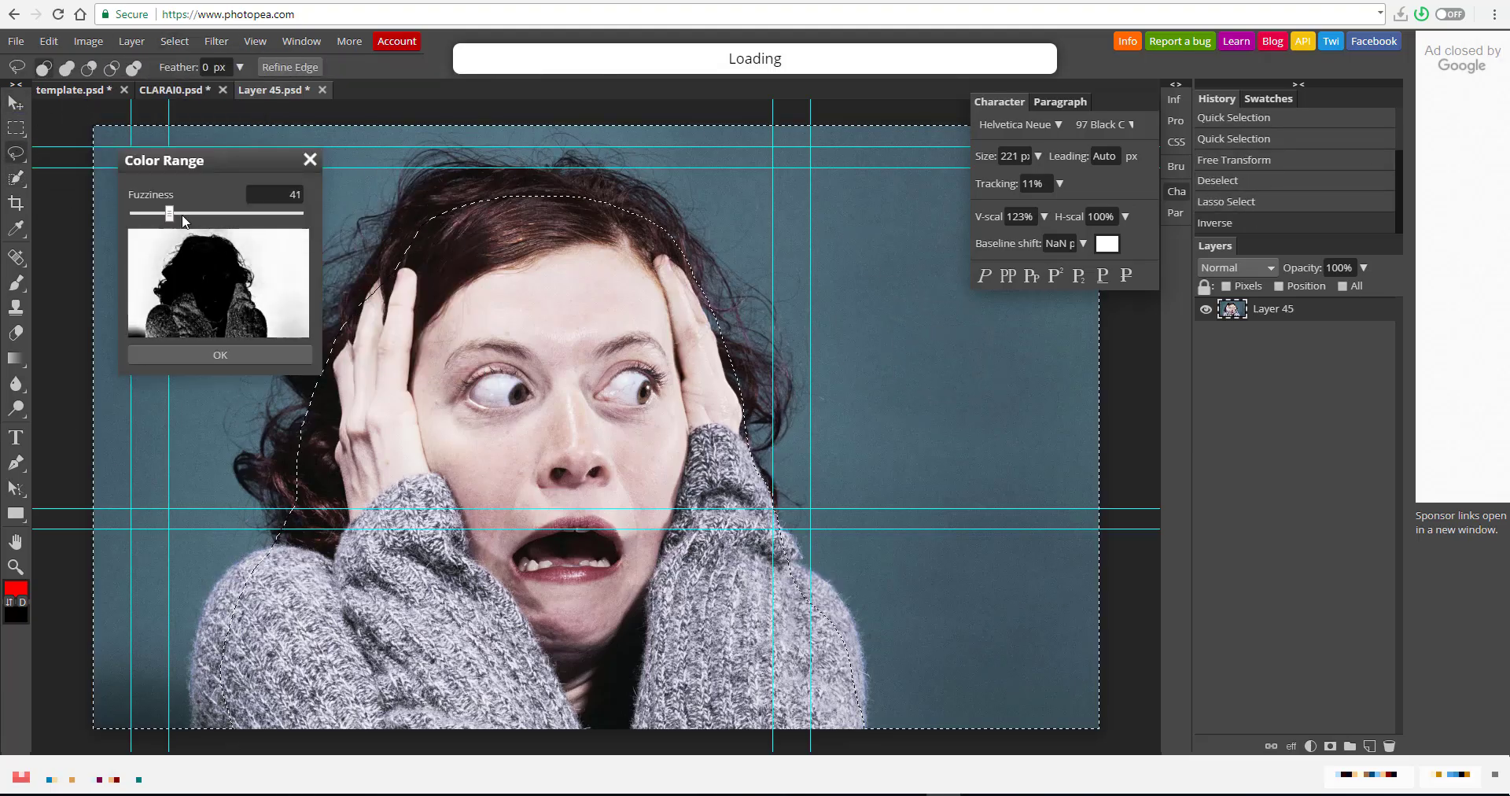
{"action": "left_click", "coordinate": [220, 354]}
{"action": "key", "text": "Delete"}
{"action": "key", "text": "ctrl+d"}
{"action": "left_click", "coordinate": [15, 102]}
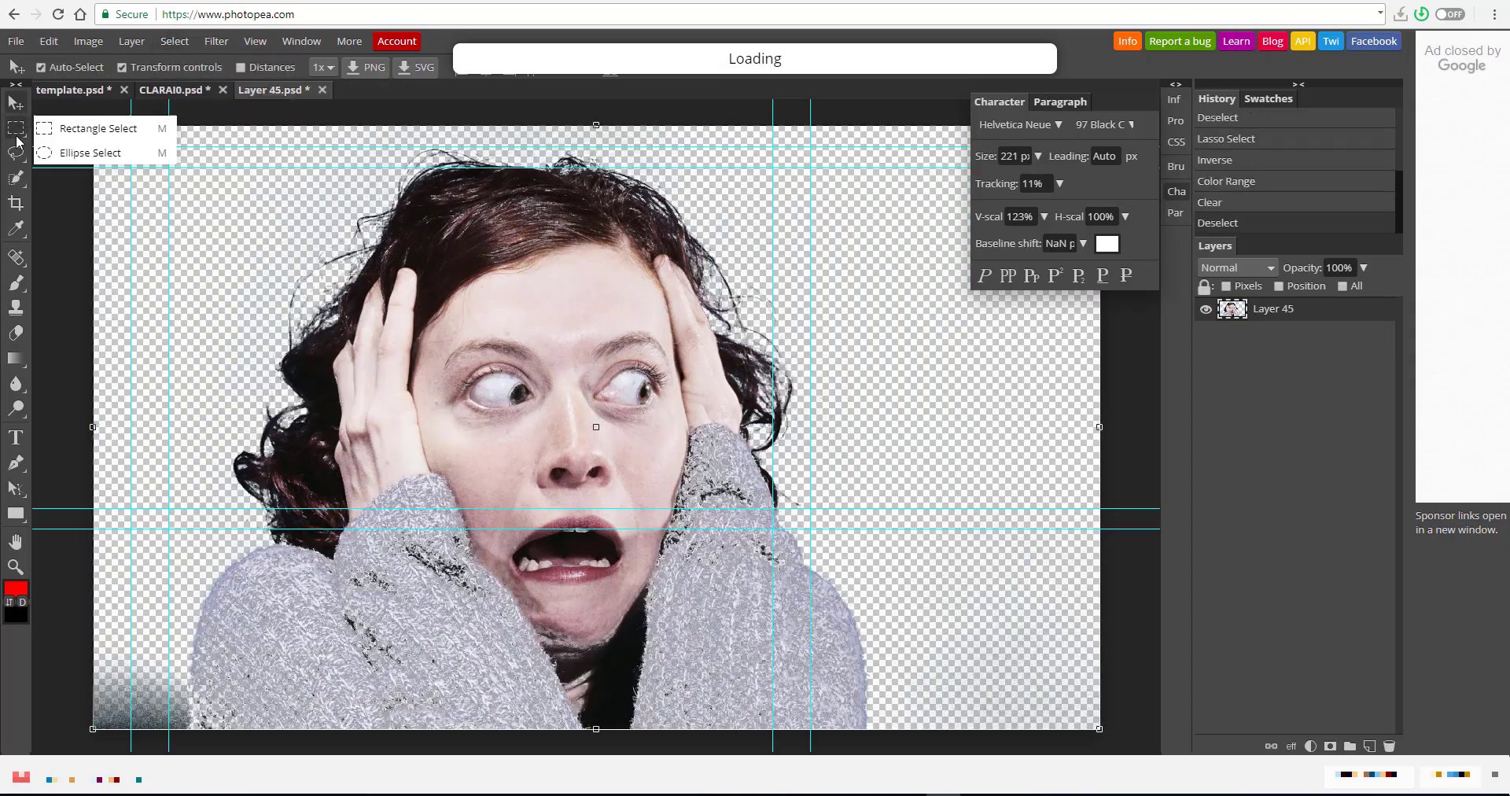
{"action": "left_click", "coordinate": [15, 41]}
{"action": "left_click", "coordinate": [47, 215]}
Step: Drag the cut-out woman to the right of the headline
{"action": "scroll", "coordinate": [768, 529], "scroll_direction": "down", "scroll_amount": 3}
{"action": "scroll", "coordinate": [675, 486], "scroll_direction": "up", "scroll_amount": 2}
{"action": "key", "text": "ctrl+t"}
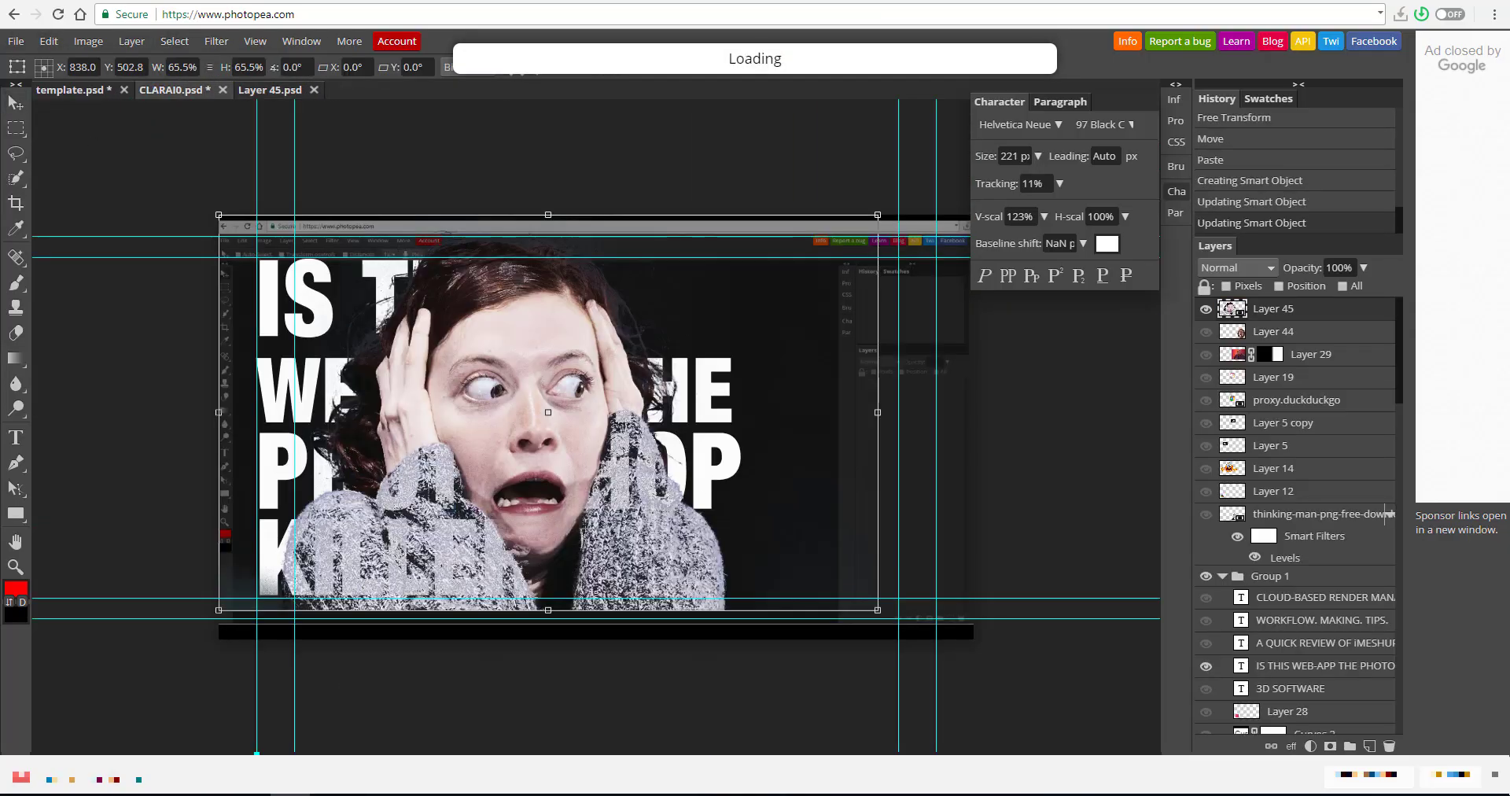
{"action": "key", "text": "Return"}
{"action": "left_click_drag", "start_coordinate": [571, 523], "coordinate": [759, 519]}
{"action": "right_click", "coordinate": [758, 519]}
Step: Try a horizontal mirror of the woman, undo it, and shift her about 78 px right
{"action": "left_click", "coordinate": [88, 41]}
{"action": "mouse_move", "coordinate": [112, 247]}
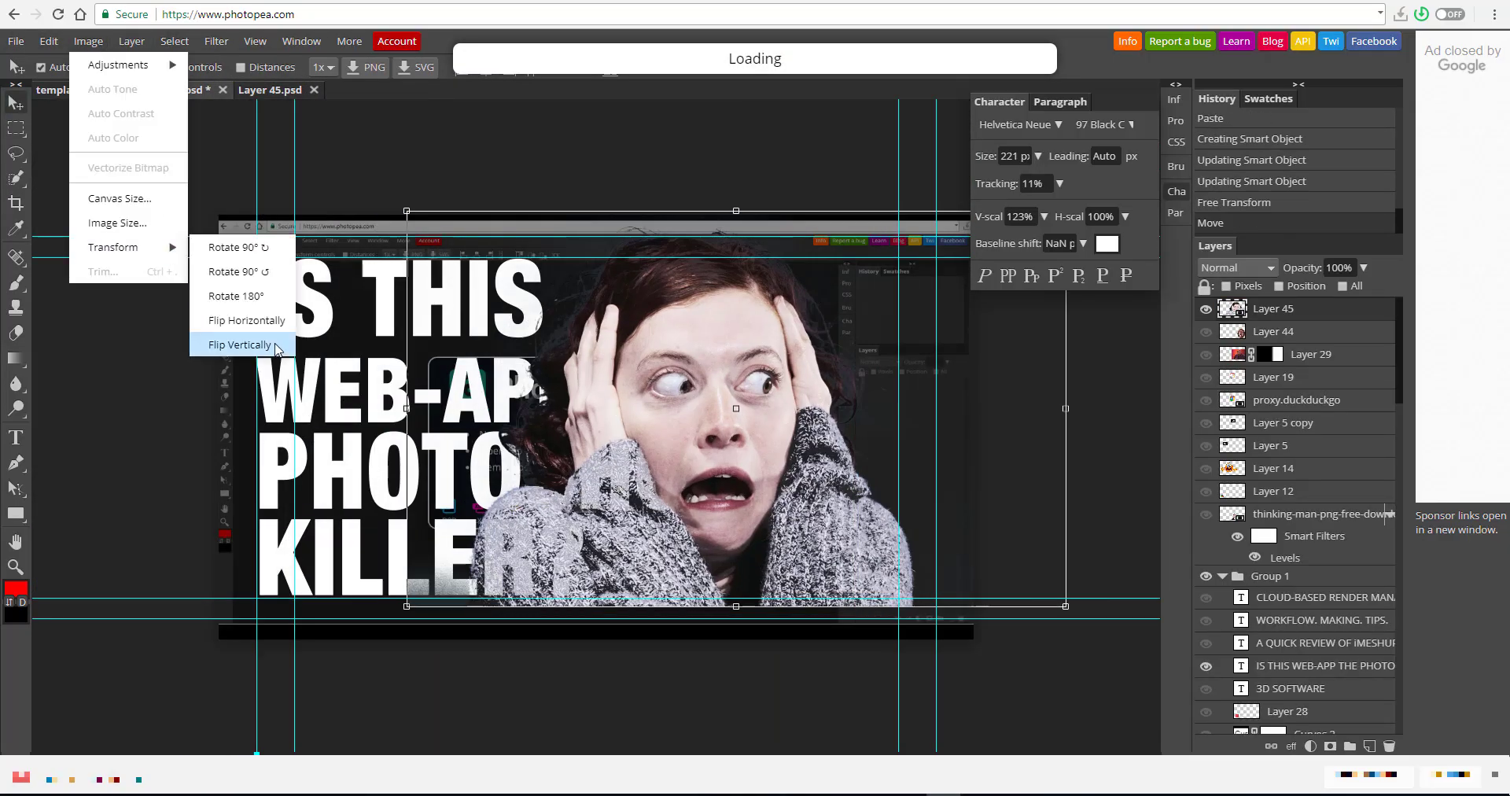
{"action": "left_click", "coordinate": [227, 320]}
{"action": "left_click", "coordinate": [48, 40]}
{"action": "left_click", "coordinate": [79, 113]}
{"action": "left_click", "coordinate": [135, 44]}
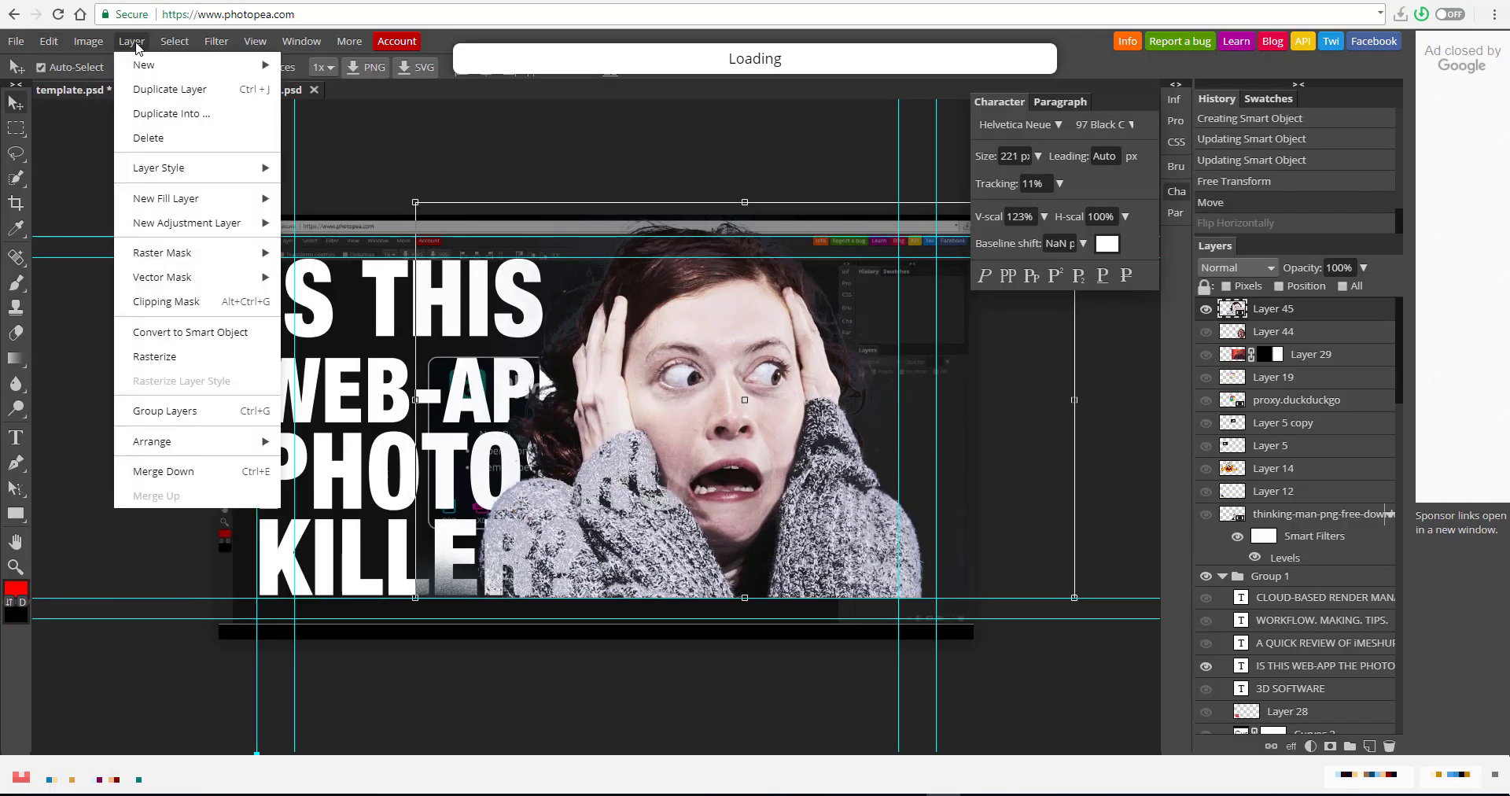
{"action": "key", "text": "Escape"}
{"action": "left_click_drag", "start_coordinate": [913, 390], "coordinate": [974, 393]}
Step: Apply Hue/Saturation to the woman: saturation 32, hue about -7, lightness -3
{"action": "left_click", "coordinate": [88, 41]}
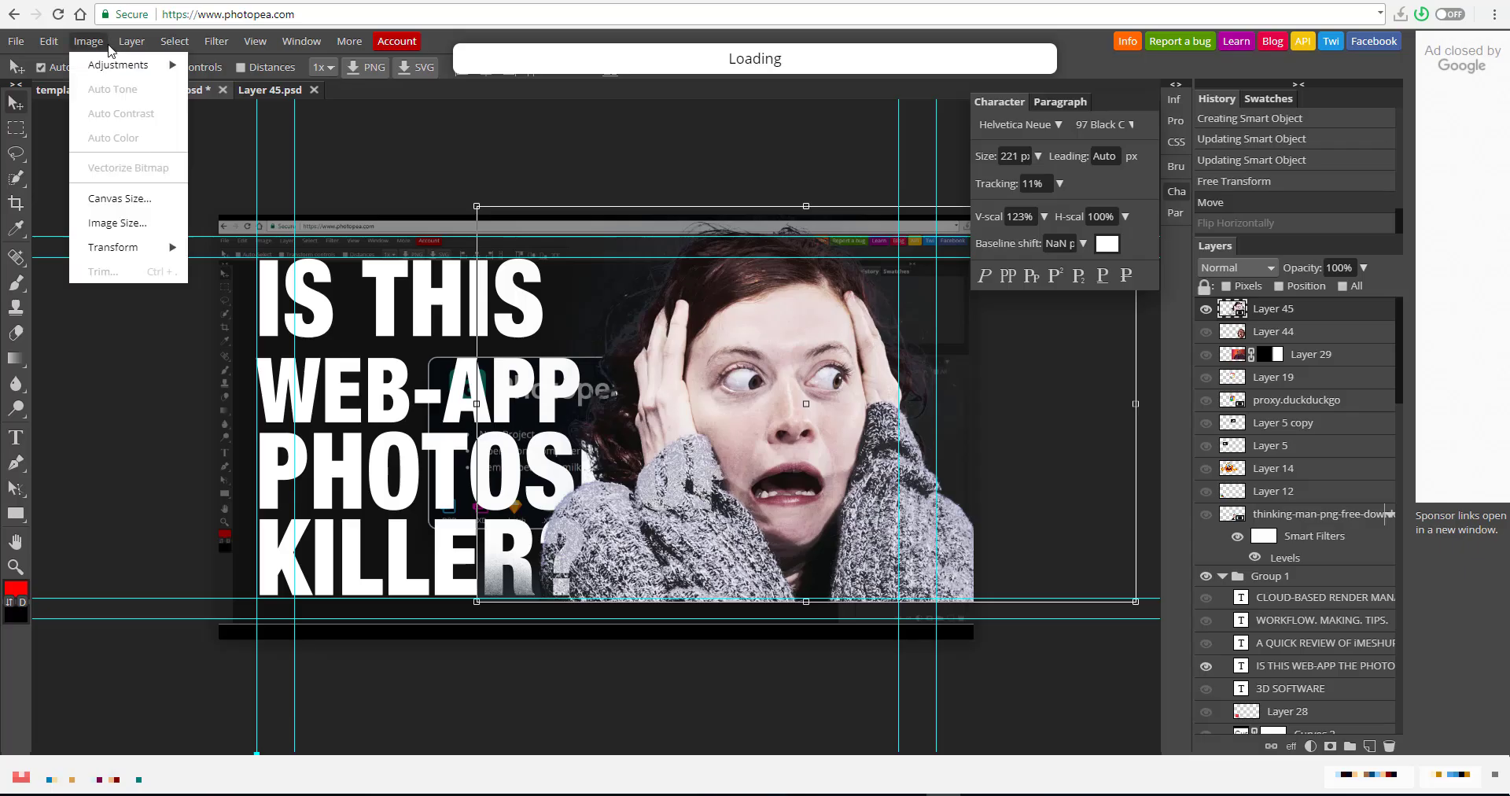
{"action": "mouse_move", "coordinate": [175, 76]}
{"action": "left_click", "coordinate": [252, 192]}
{"action": "left_click_drag", "start_coordinate": [238, 228], "coordinate": [271, 264]}
{"action": "left_click_drag", "start_coordinate": [238, 300], "coordinate": [235, 300]}
{"action": "left_click", "coordinate": [351, 160]}
{"action": "left_click", "coordinate": [88, 41]}
{"action": "mouse_move", "coordinate": [174, 76]}
{"action": "left_click", "coordinate": [252, 192]}
{"action": "left_click_drag", "start_coordinate": [236, 228], "coordinate": [238, 230]}
{"action": "left_click", "coordinate": [241, 357]}
{"action": "left_click_drag", "start_coordinate": [503, 315], "coordinate": [498, 319]}
Step: Mirror the woman horizontally, undoing a trial vertical flip
{"action": "left_click", "coordinate": [1176, 191]}
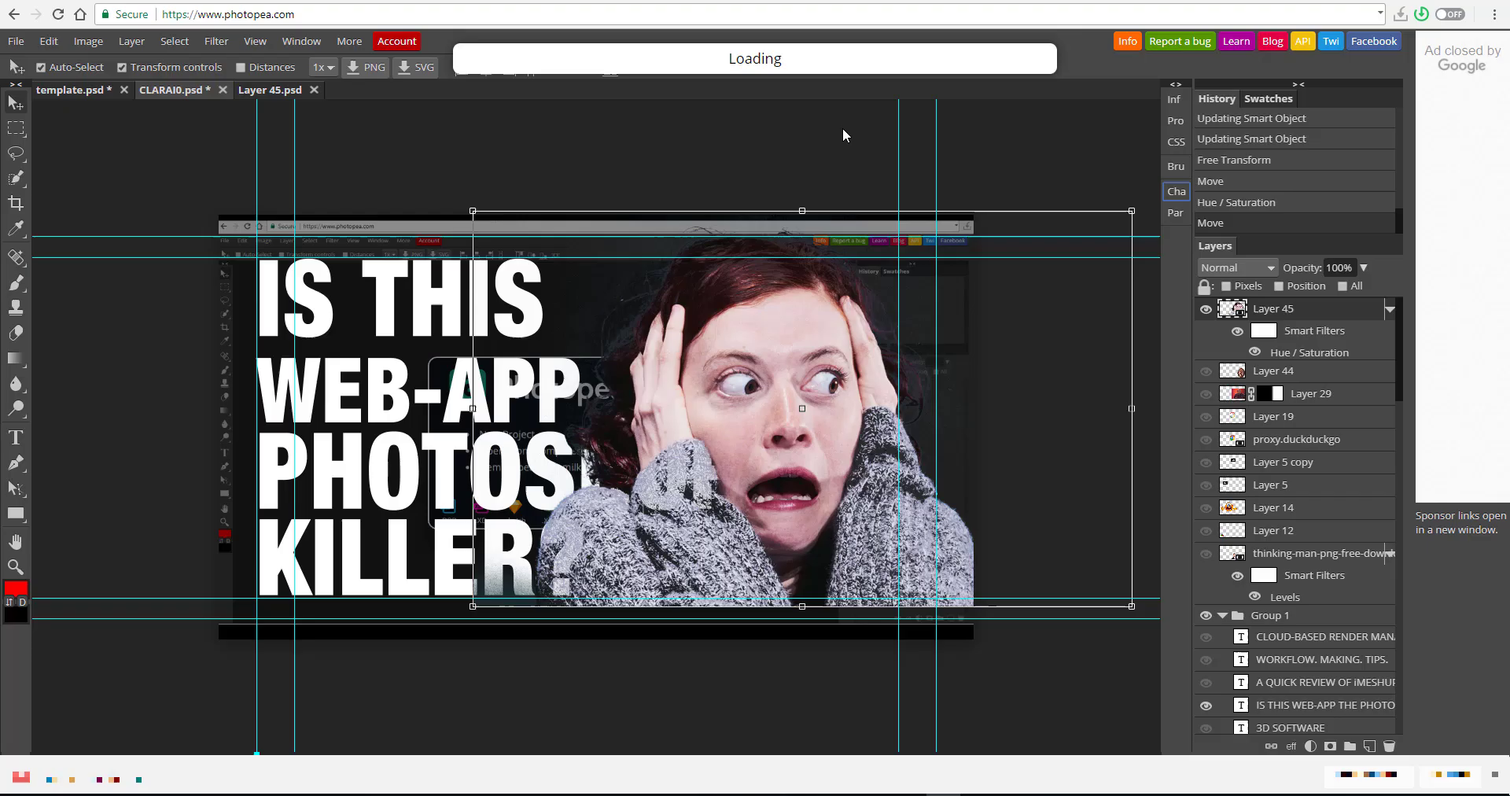
{"action": "left_click", "coordinate": [349, 41]}
{"action": "mouse_move", "coordinate": [393, 89]}
{"action": "left_click", "coordinate": [49, 41]}
{"action": "left_click", "coordinate": [267, 509]}
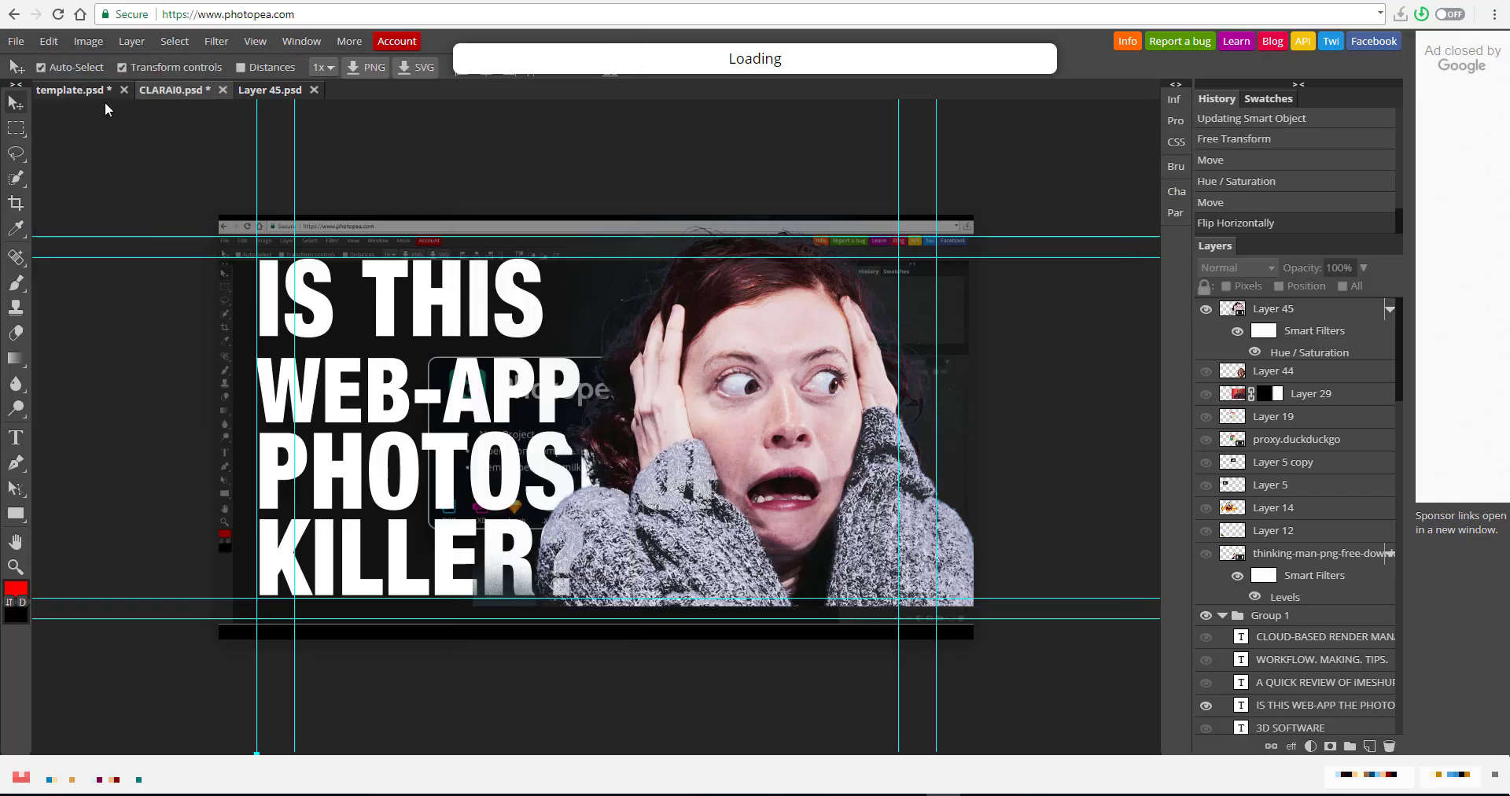
{"action": "left_click", "coordinate": [49, 41]}
{"action": "mouse_move", "coordinate": [163, 356]}
{"action": "left_click", "coordinate": [268, 533]}
{"action": "key", "text": "ctrl+z"}
Step: Free-transform the woman smaller and move her to the lower right
{"action": "key", "text": "alt+ctrl+t"}
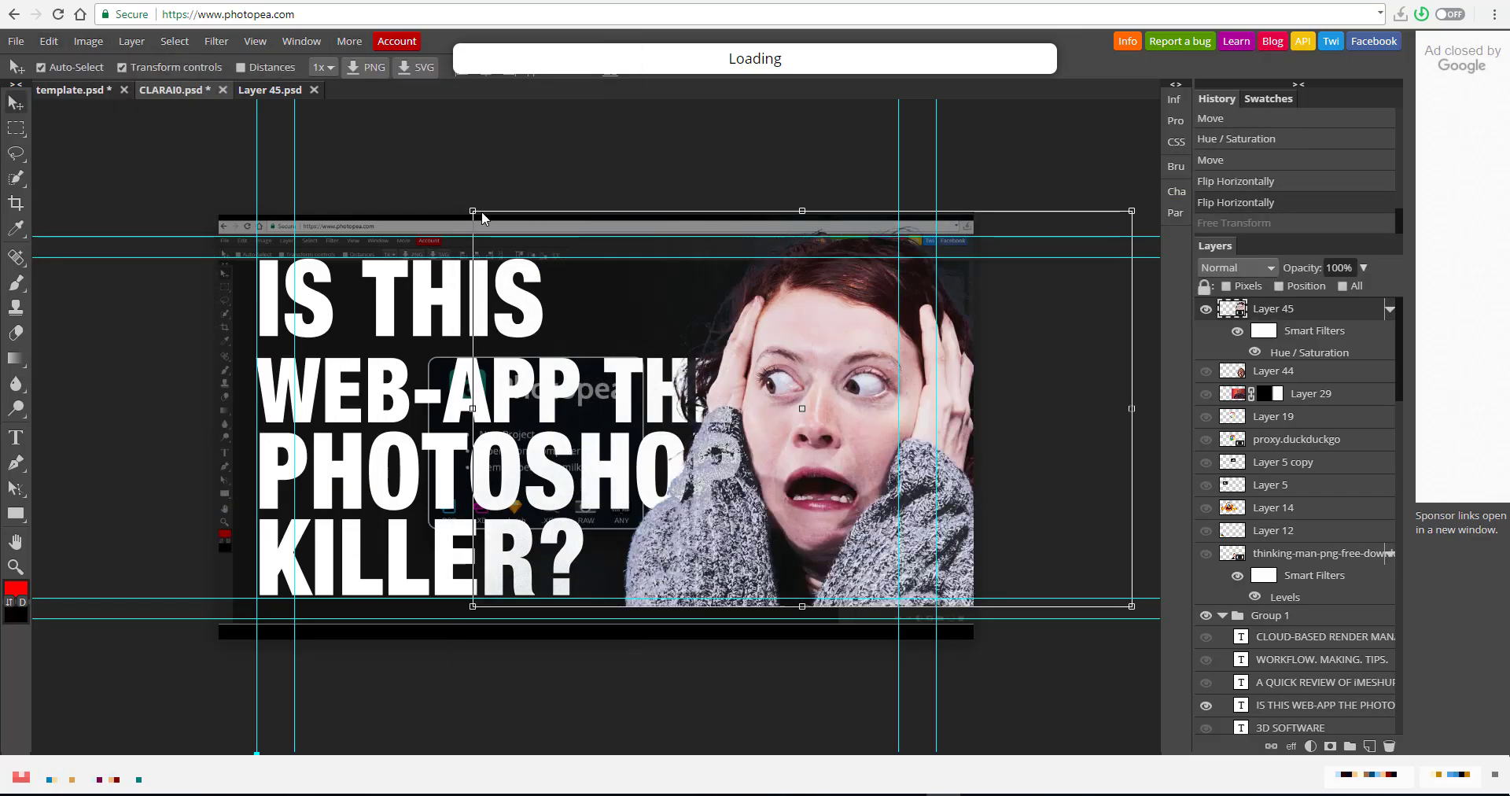
{"action": "left_click_drag", "start_coordinate": [545, 256], "coordinate": [591, 277]}
{"action": "left_click_drag", "start_coordinate": [649, 332], "coordinate": [654, 418]}
{"action": "key", "text": "Return"}
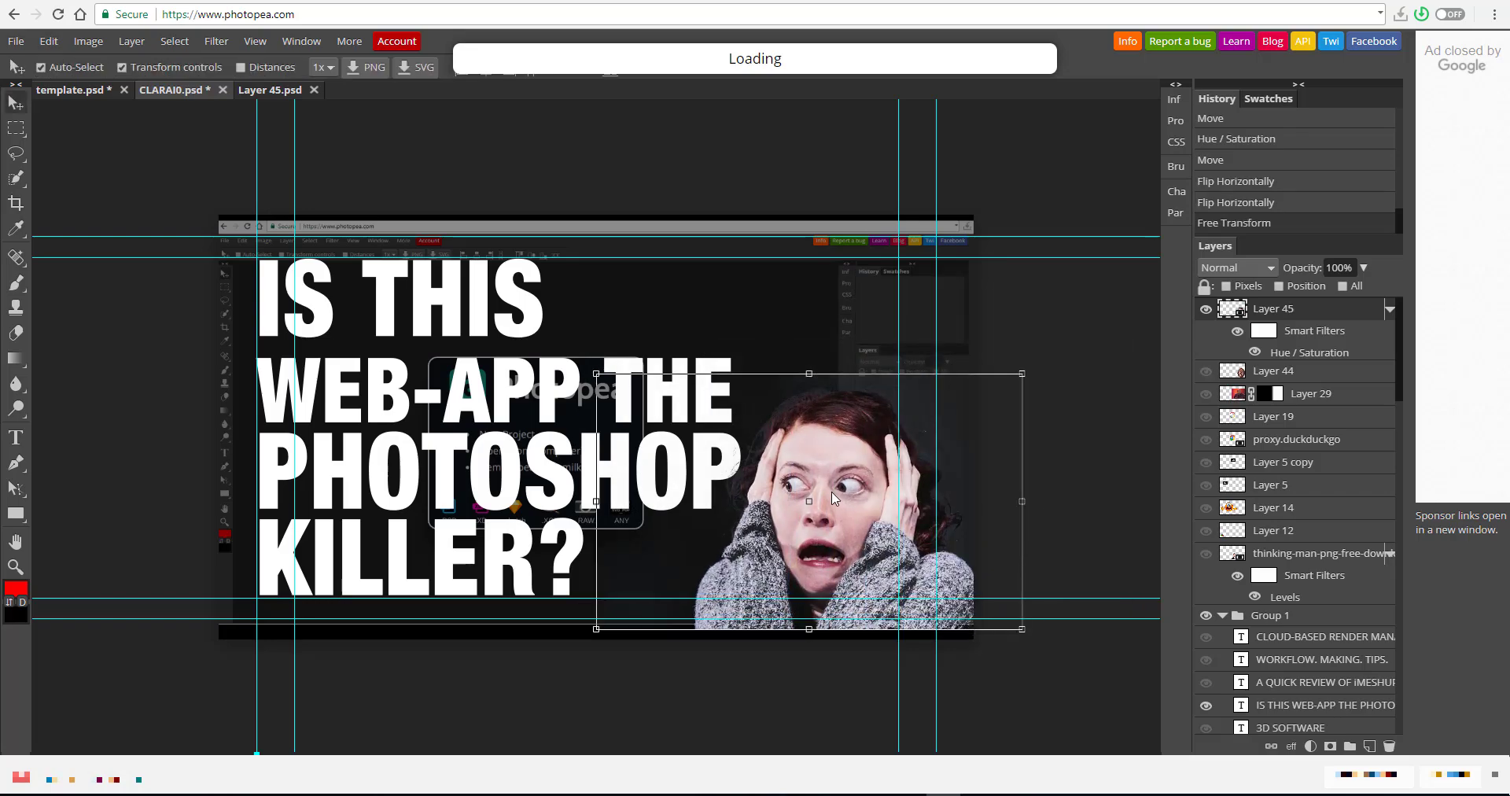
Step: Export the finished thumbnail as an image and open the download
{"action": "left_click", "coordinate": [16, 40]}
{"action": "mouse_move", "coordinate": [79, 270]}
{"action": "left_click", "coordinate": [169, 290]}
{"action": "left_click", "coordinate": [640, 459]}
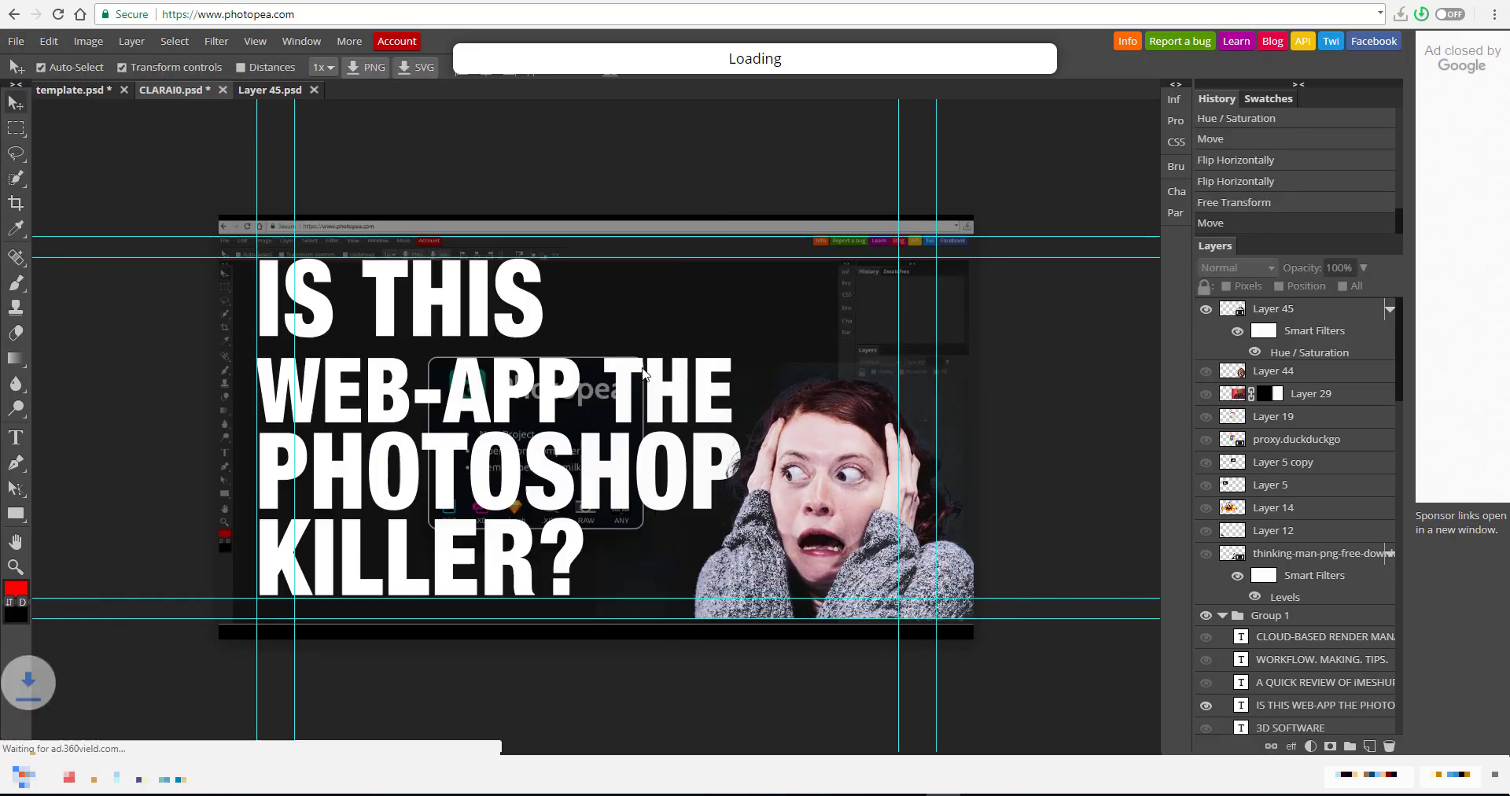